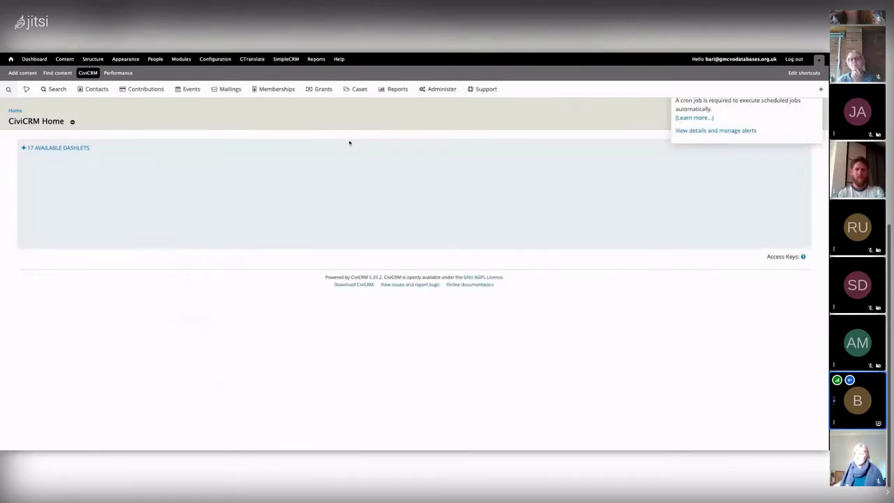
# From the Events dashboard, open the Database exhibition event's Schedule Reminders tab
pyautogui.moveTo(186, 91)
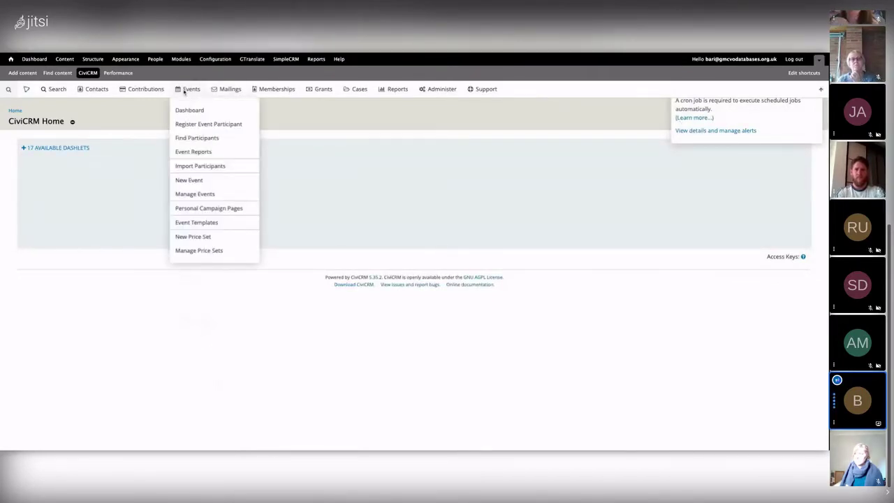
pyautogui.click(195, 115)
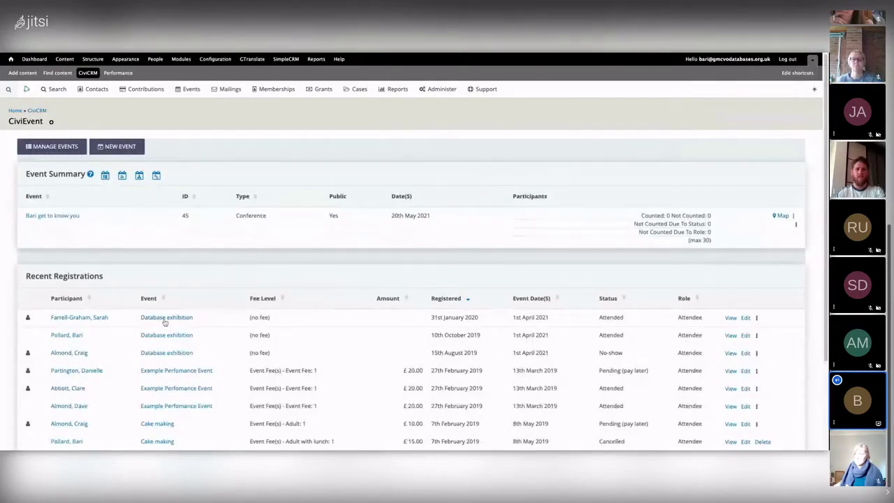
pyautogui.click(165, 317)
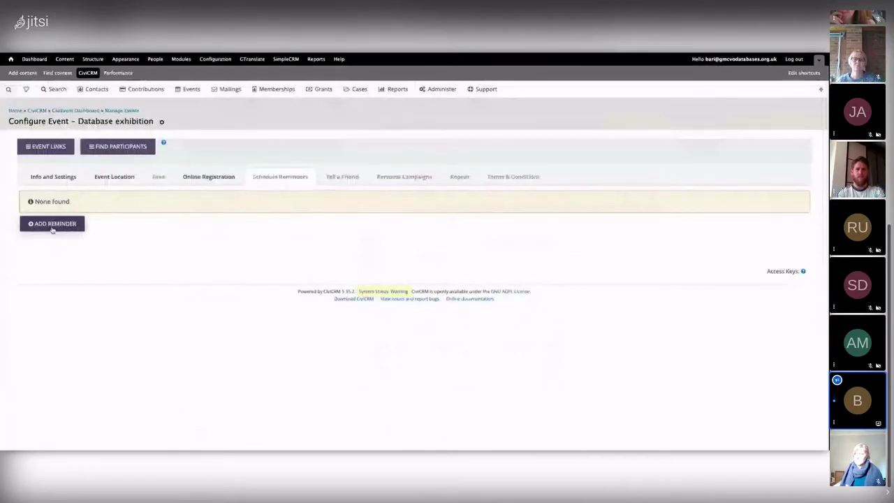
# Add a reminder titled 'Testing reminder' for Attended participants, 24 hours before event start
pyautogui.click(115, 178)
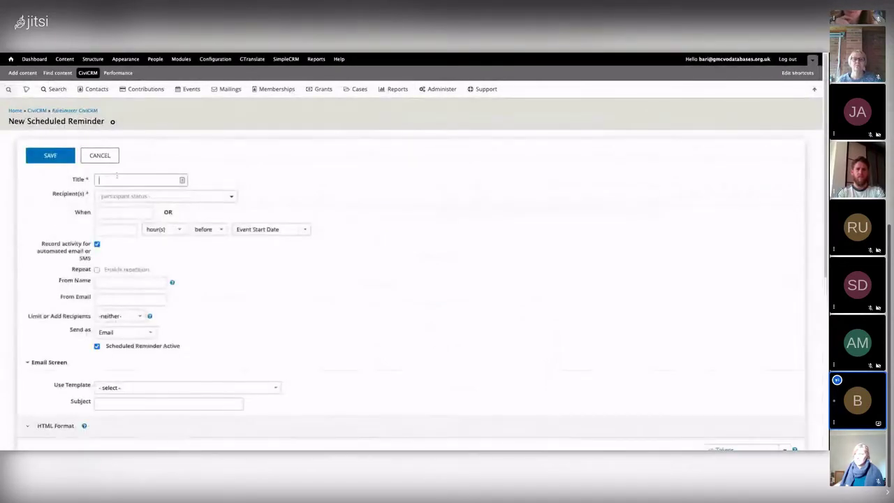
pyautogui.write('Testin')
pyautogui.write('g P')
pyautogui.write('eminder')
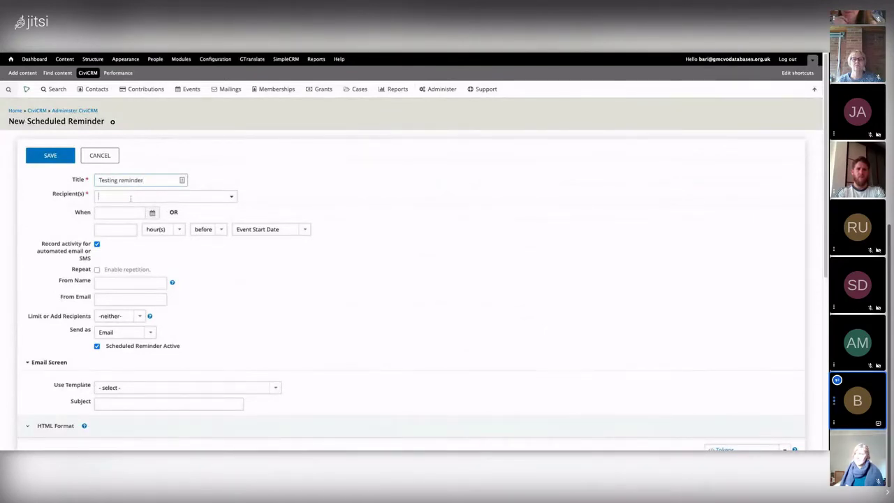
pyautogui.click(131, 198)
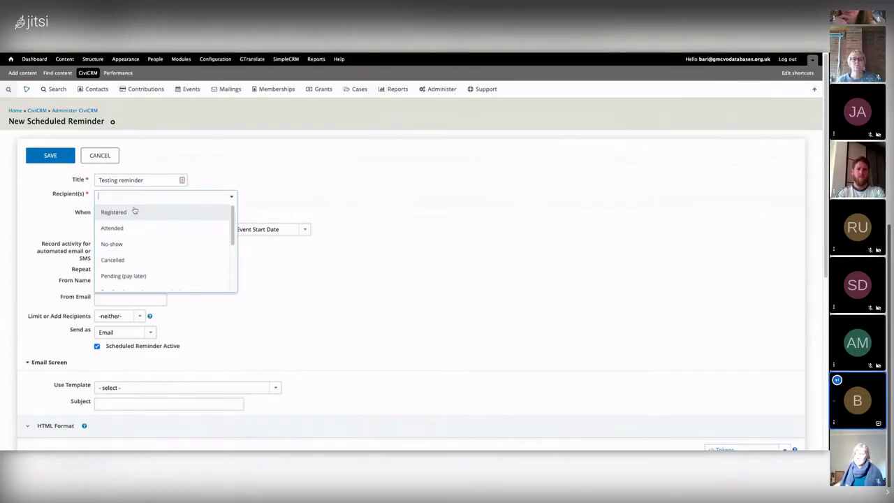
pyautogui.click(130, 227)
pyautogui.click(116, 213)
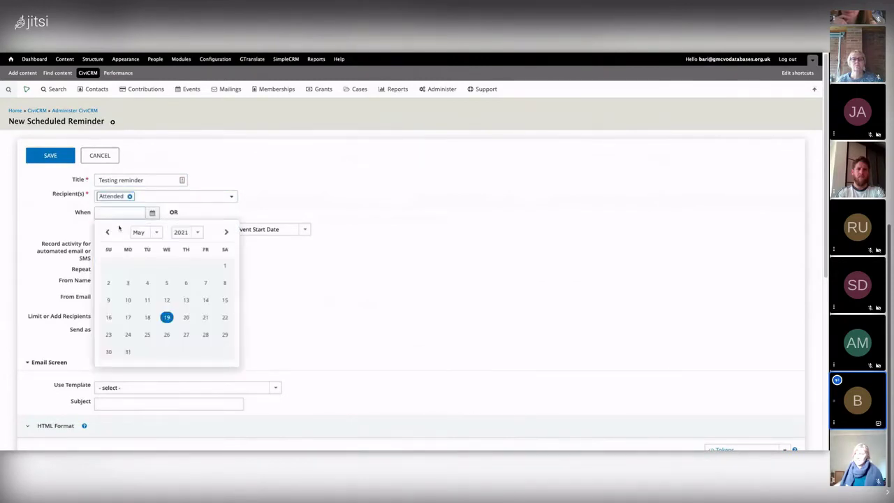
pyautogui.click(397, 285)
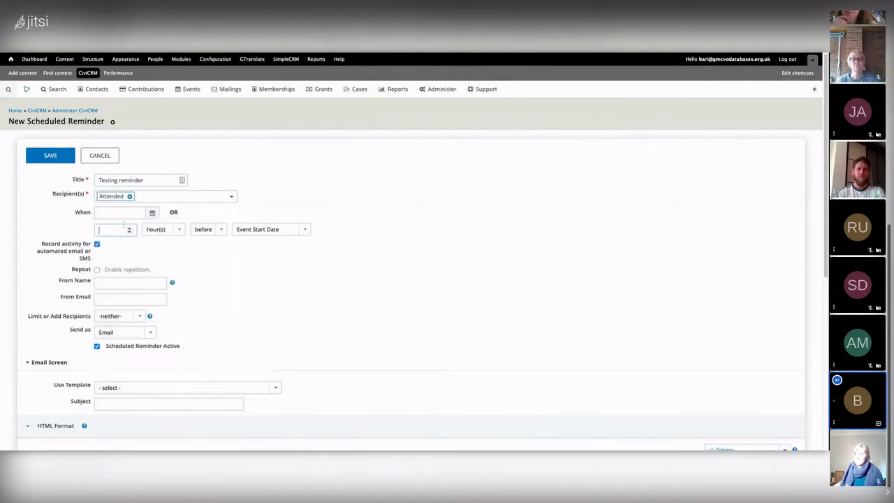
pyautogui.write('24')
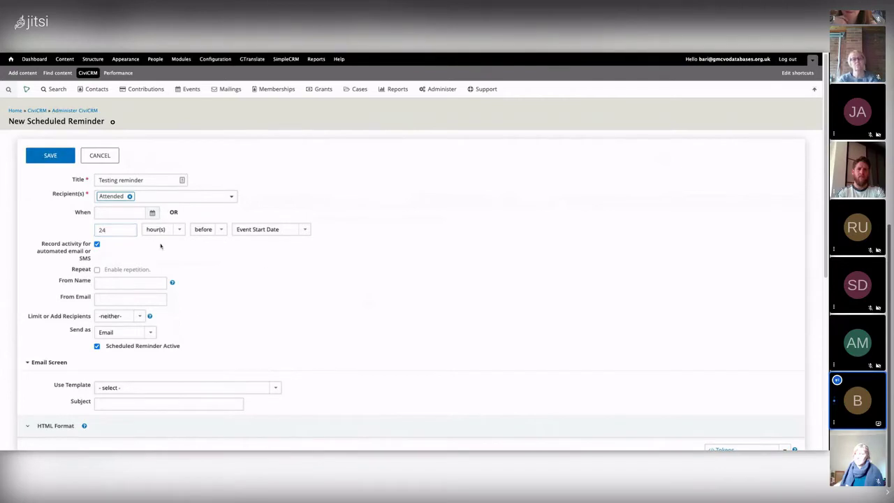
# Fill in From Name and From Email with the sender's name and e-mail address
pyautogui.click(140, 281)
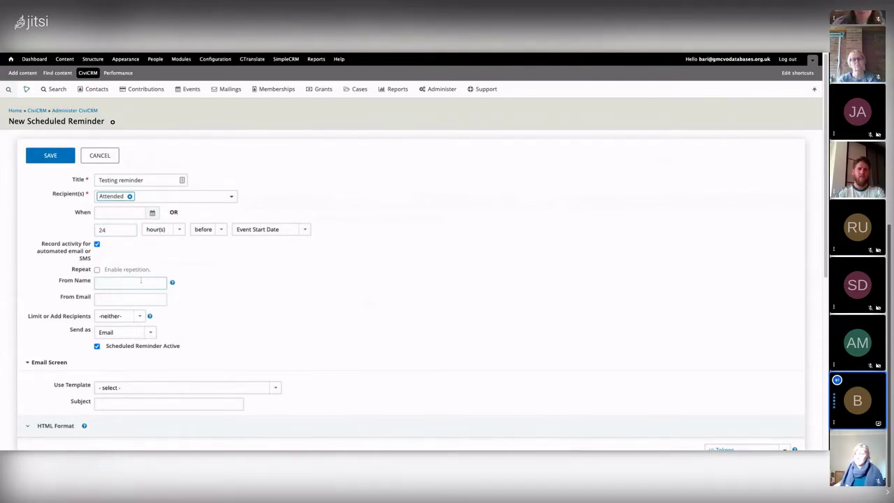
pyautogui.write('Bazza')
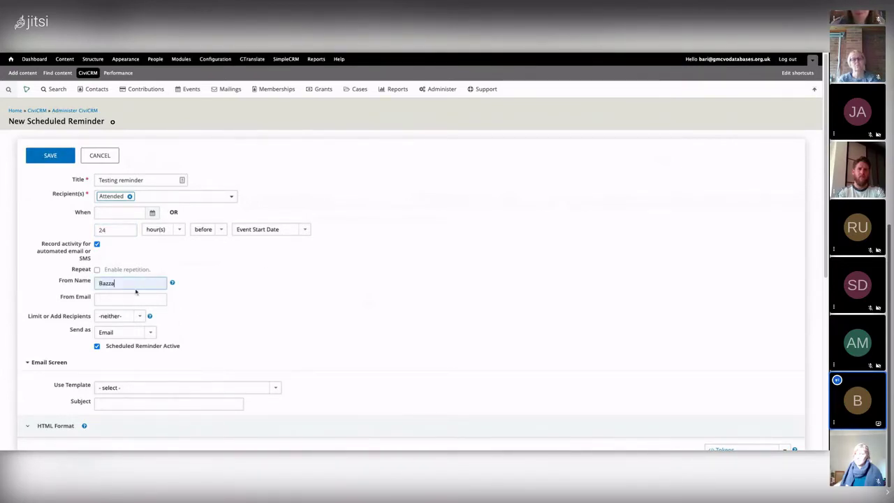
pyautogui.click(119, 299)
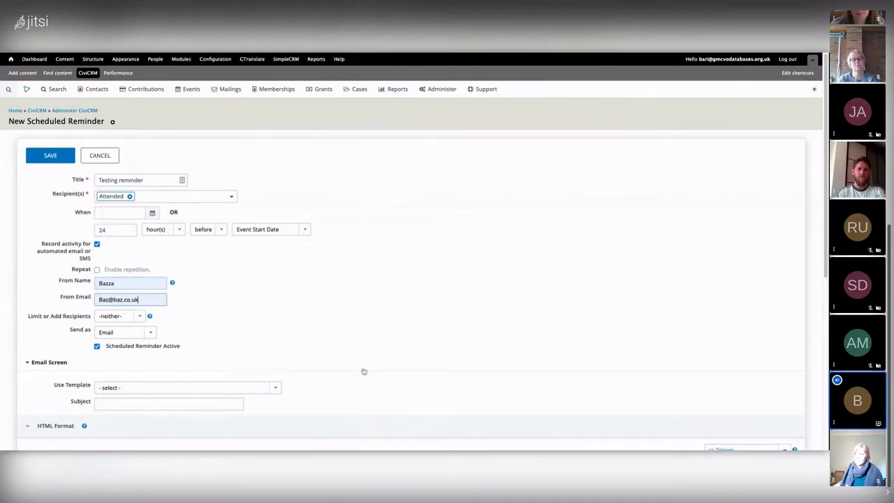
pyautogui.scroll(-1, 369, 370)
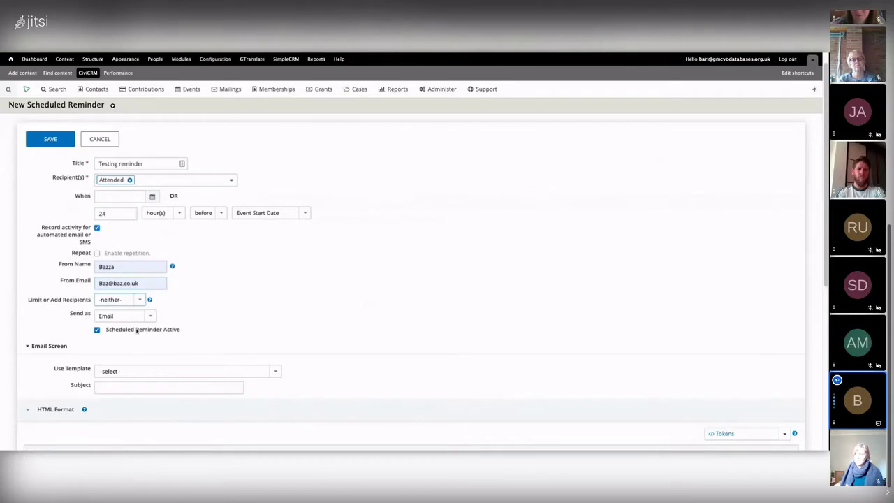
pyautogui.scroll(1, 278, 272)
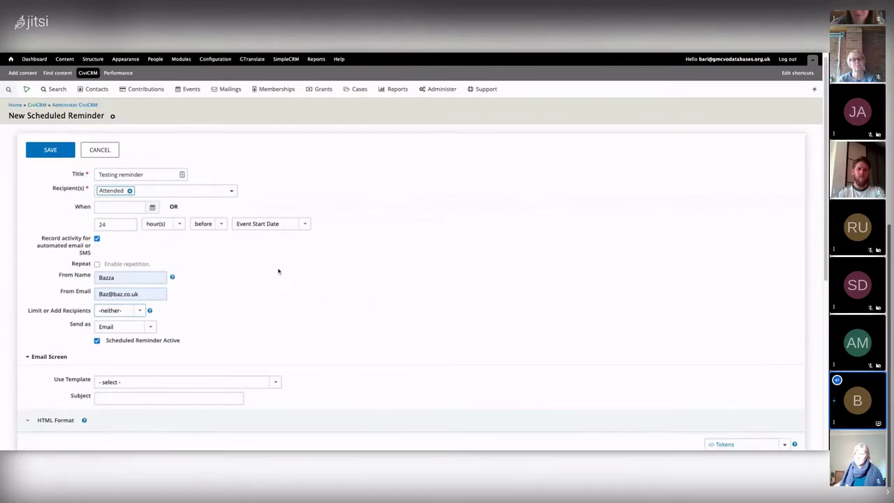
pyautogui.scroll(-2, 278, 271)
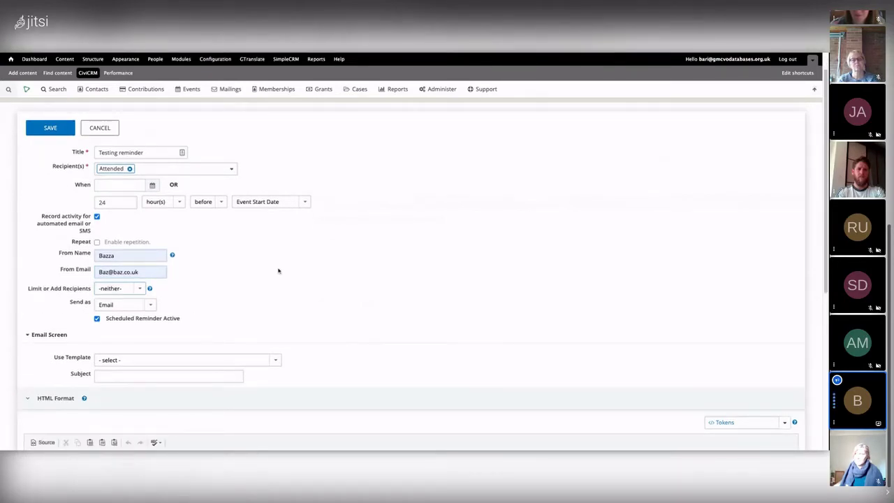
pyautogui.scroll(-3, 278, 271)
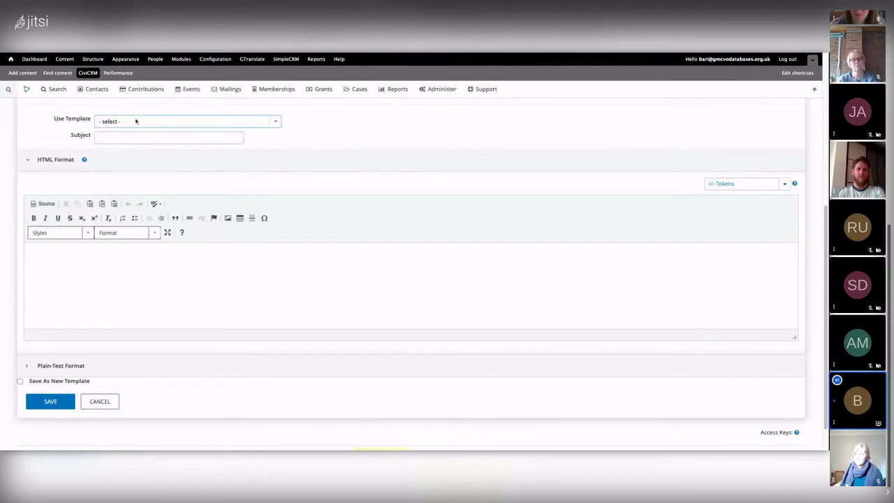
# Fill the reminder email from the Event Scheduled Reminder template
pyautogui.click(187, 121)
pyautogui.scroll(5, 355, 303)
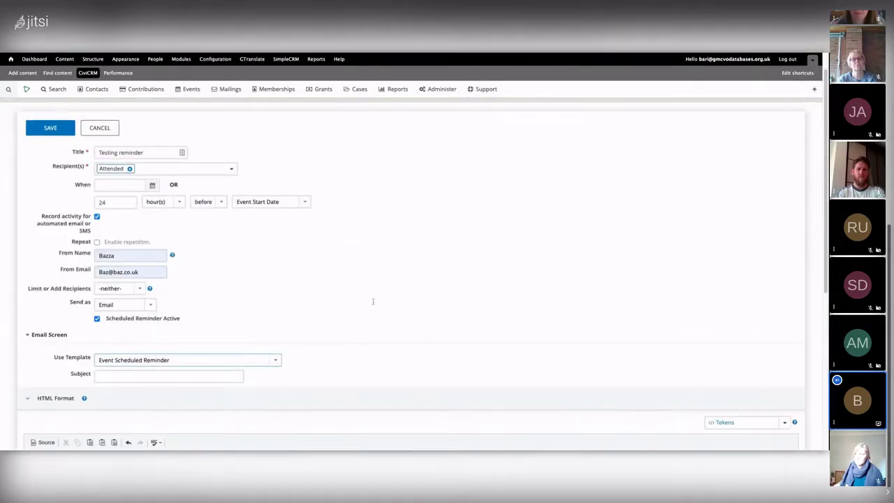
pyautogui.scroll(-1, 321, 286)
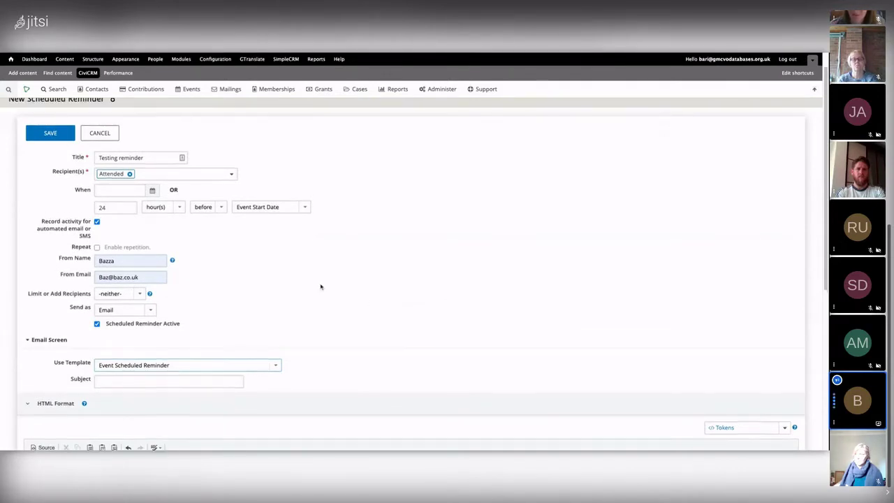
pyautogui.scroll(-1, 320, 288)
# Set the subject to 'Event Happening' and save the reminder
pyautogui.click(118, 334)
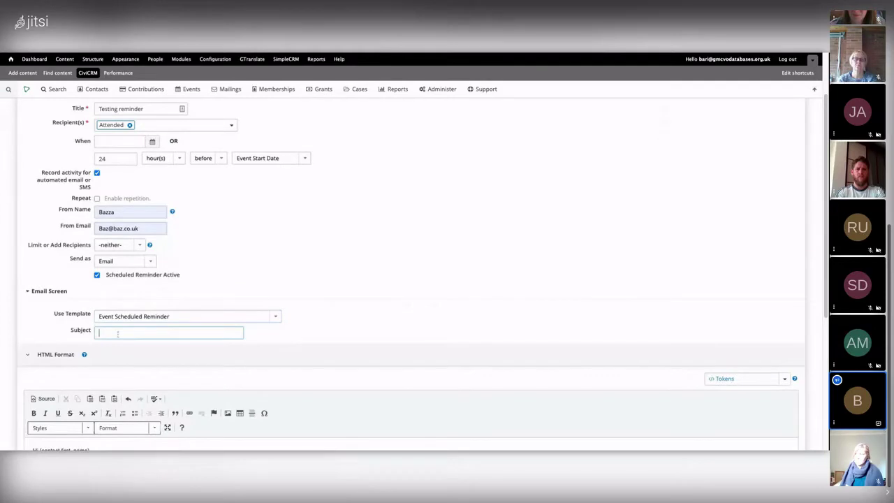
pyautogui.write('Ebvent')
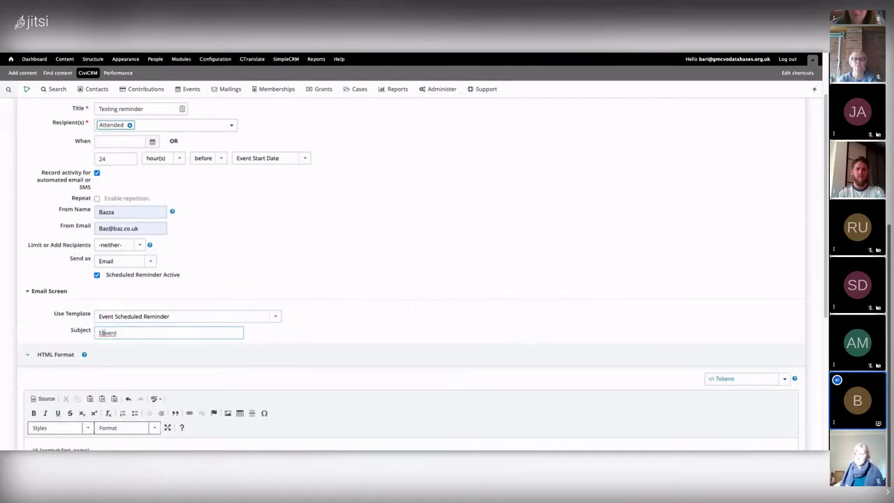
pyautogui.press('Delete')
pyautogui.scroll(-2, 265, 253)
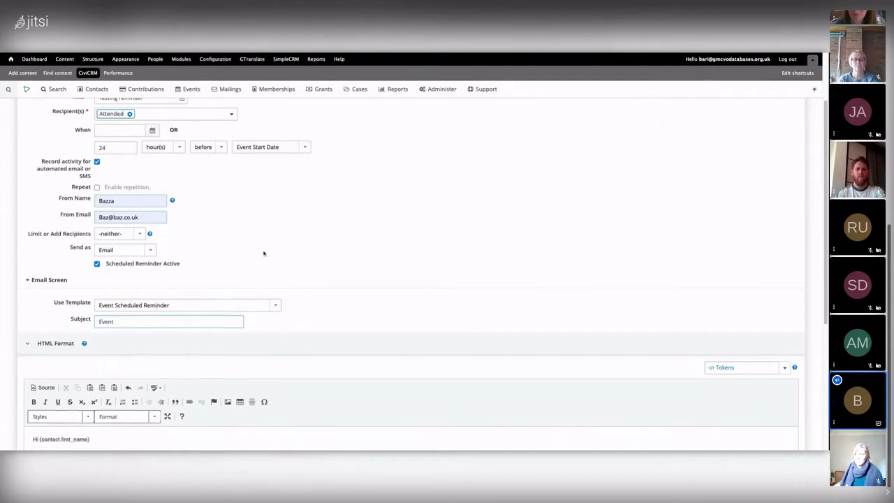
pyautogui.scroll(-2, 265, 253)
pyautogui.write('Happening')
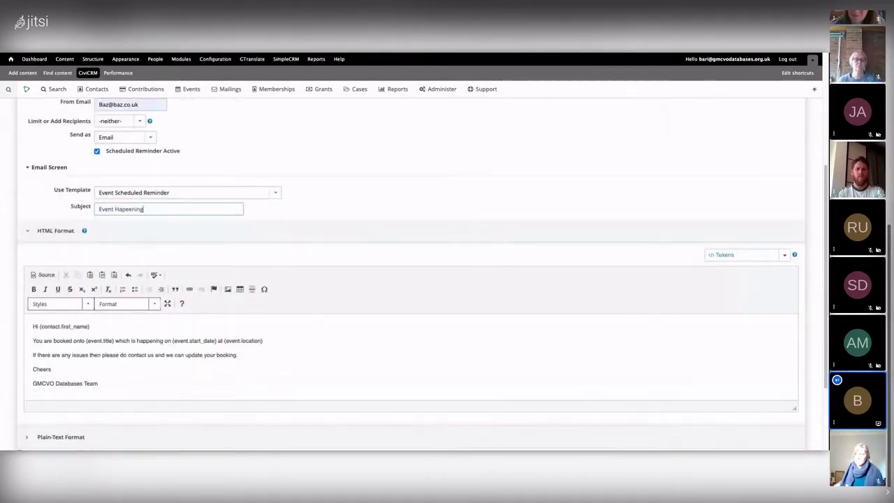
pyautogui.scroll(-3, 132, 242)
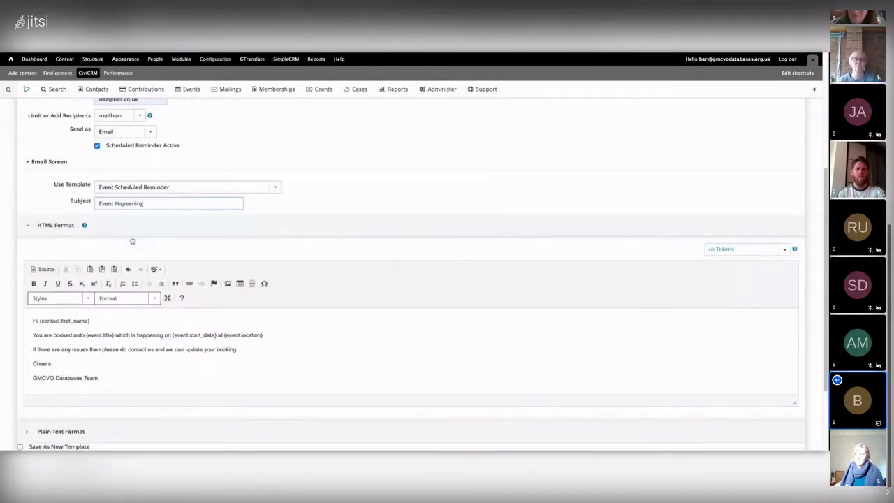
pyautogui.click(46, 367)
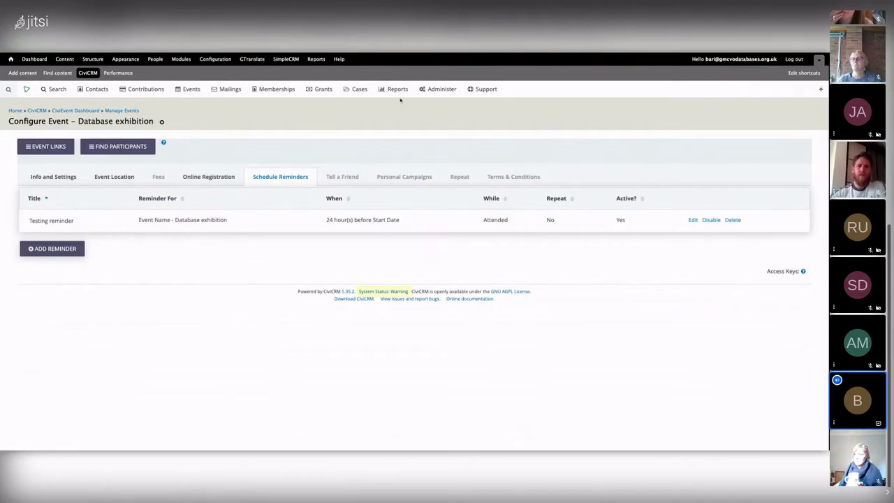
# Go to Administer > Communications > Schedule Reminders to list all site reminders
pyautogui.moveTo(431, 91)
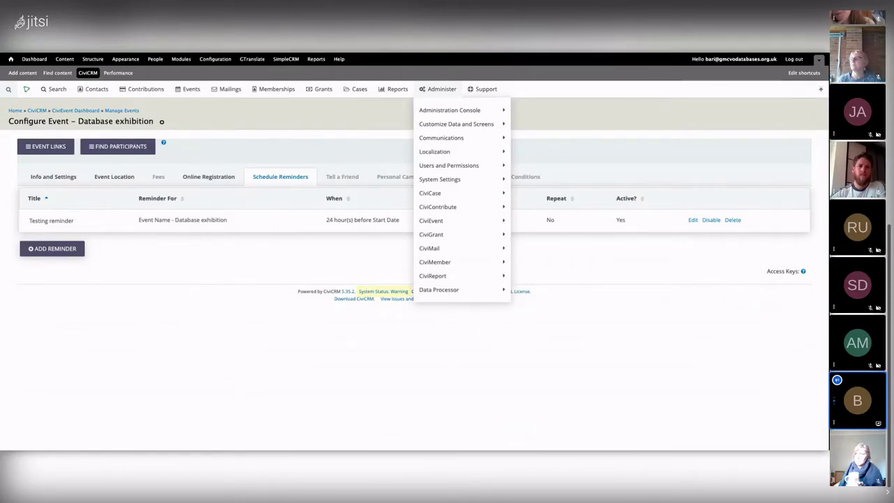
pyautogui.moveTo(459, 139)
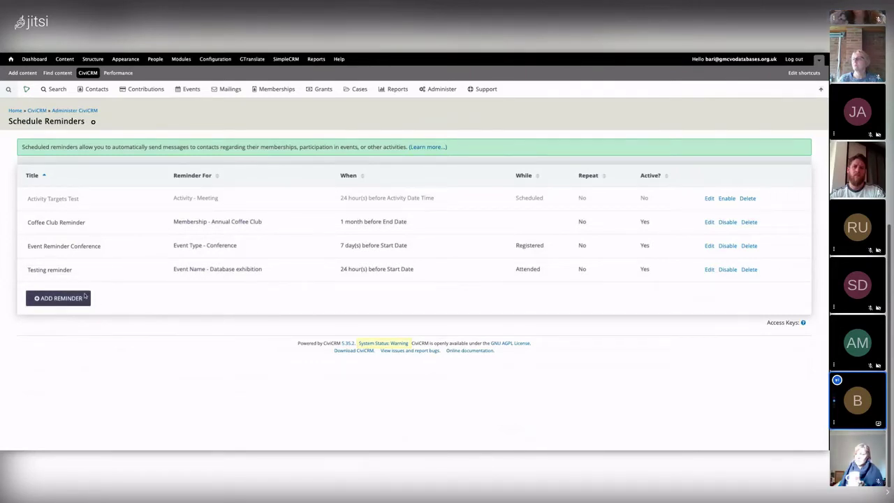
# Start a new site-wide scheduled reminder, keeping Contribution Page as the entity
pyautogui.click(60, 301)
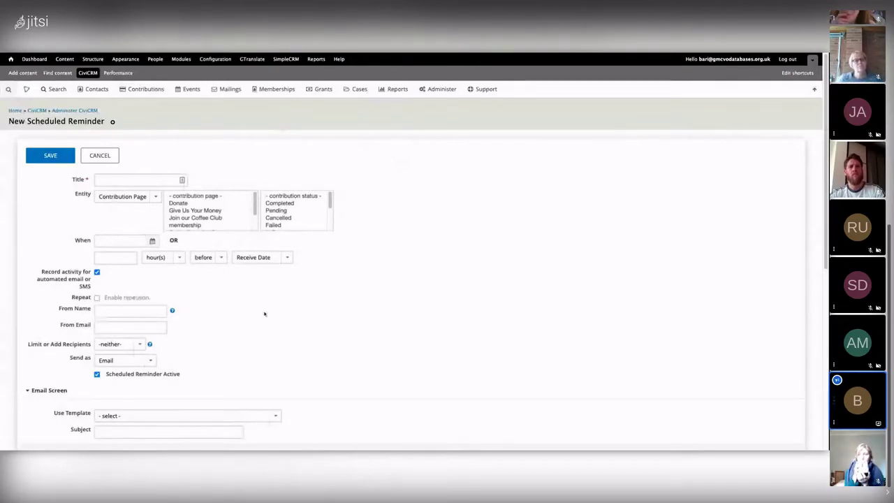
pyautogui.scroll(-1, 263, 314)
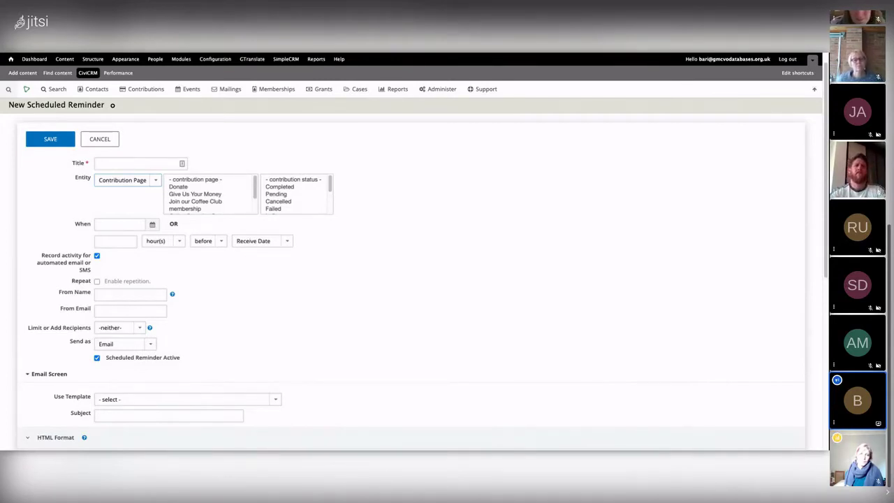
# Try a Contact reminder on Birth Date each anniversary, then switch the entity to Contribution Type
pyautogui.click(130, 251)
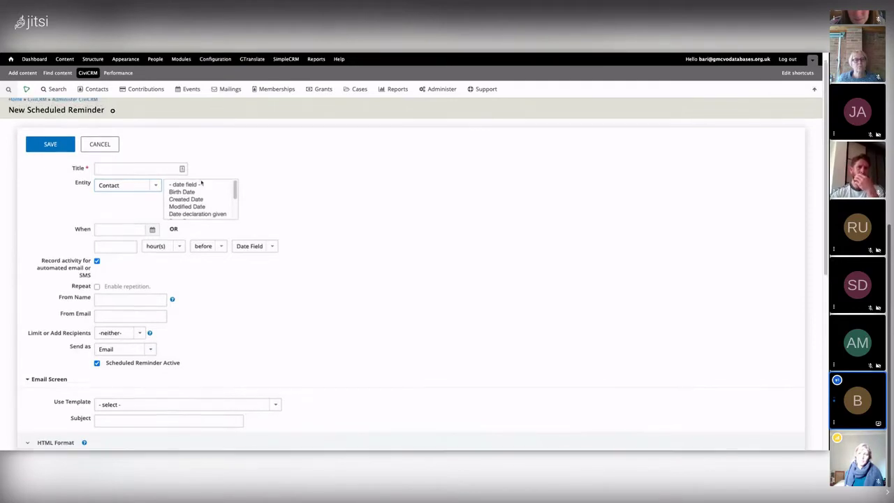
pyautogui.click(186, 199)
pyautogui.click(183, 191)
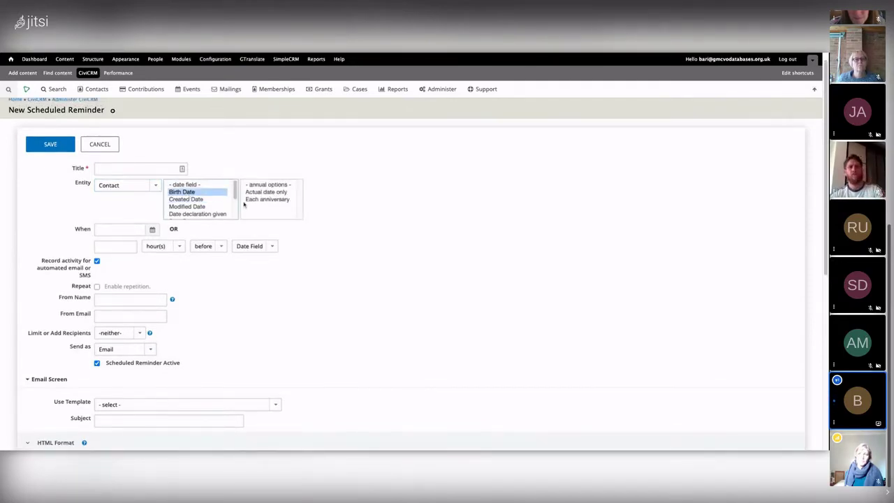
pyautogui.click(262, 192)
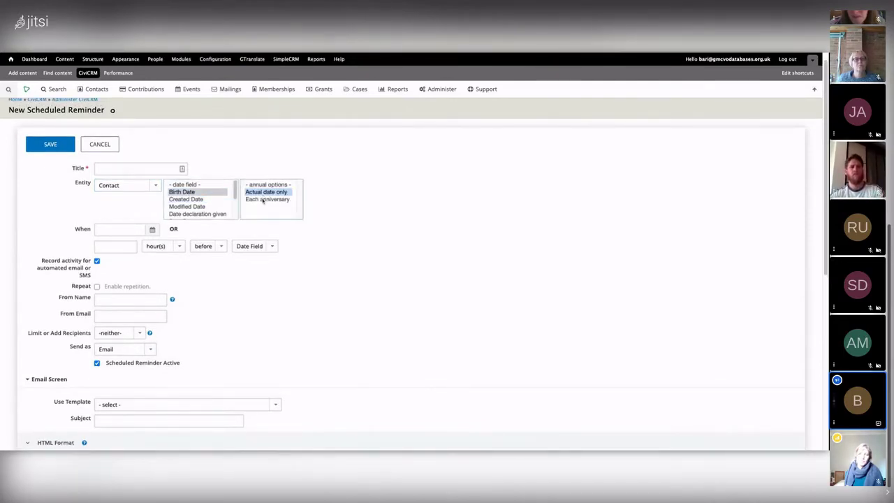
pyautogui.click(264, 198)
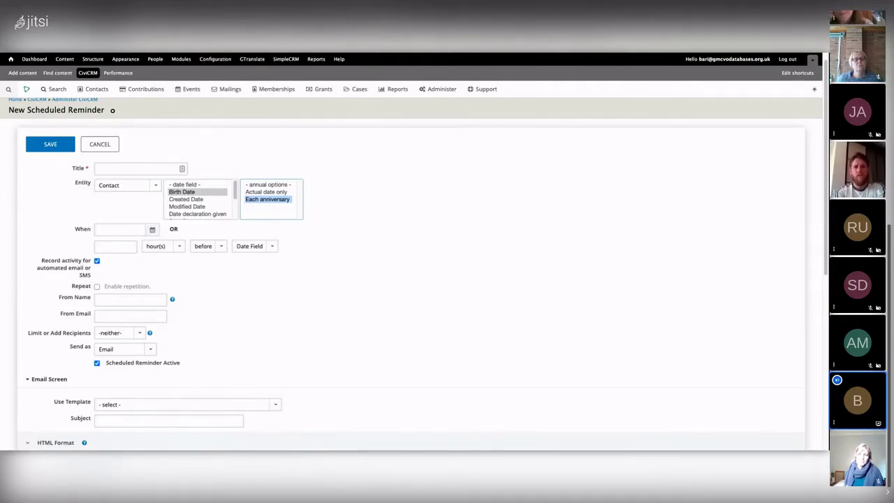
pyautogui.click(156, 187)
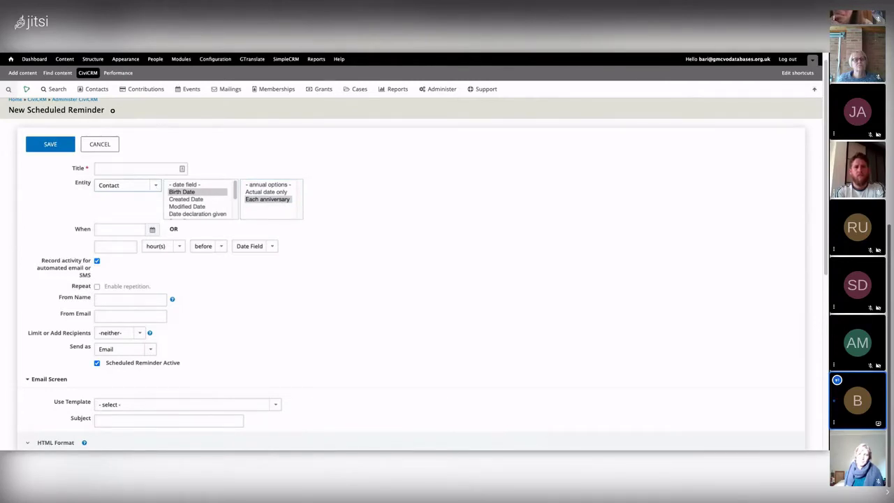
pyautogui.click(123, 216)
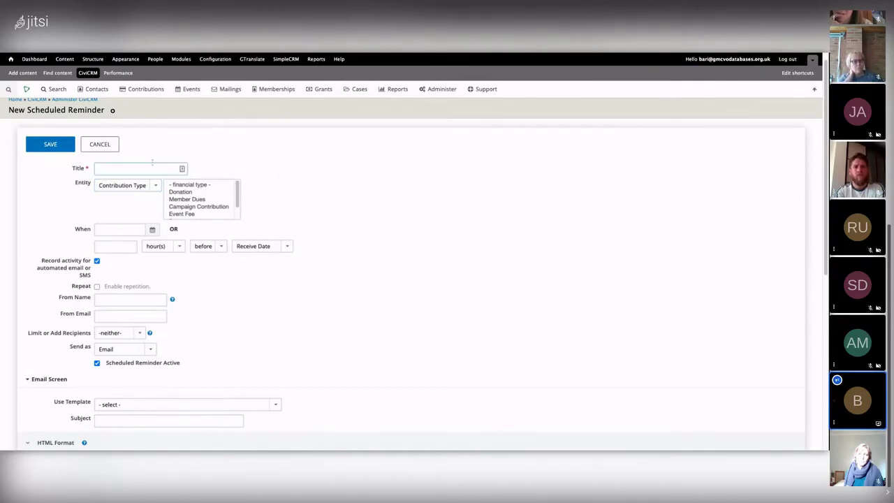
# Title the reminder 'Contribution Failed' and target Failed Donation contributions
pyautogui.write('Contribution')
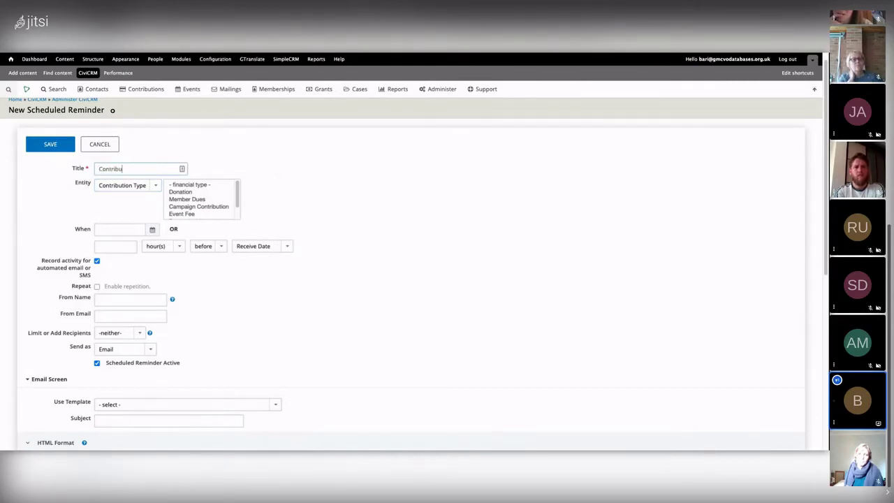
pyautogui.scroll(-1, 209, 189)
pyautogui.click(195, 187)
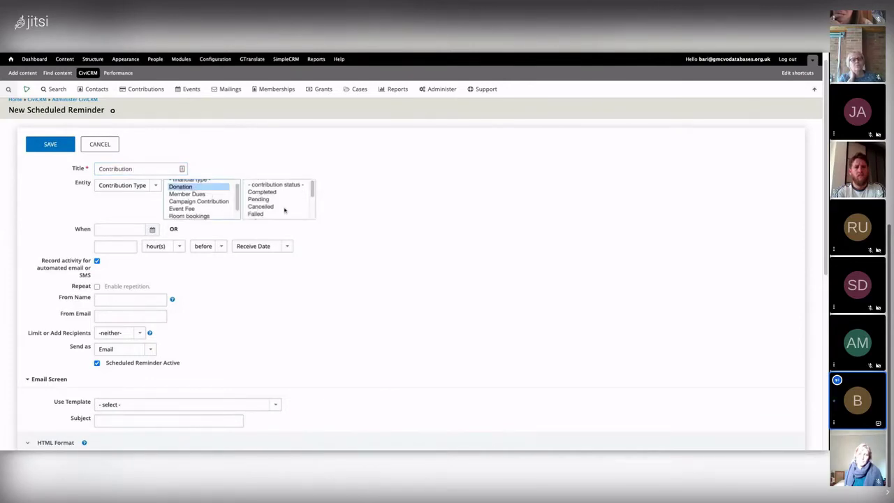
pyautogui.click(258, 215)
pyautogui.scroll(-2, 266, 203)
pyautogui.scroll(3, 272, 202)
pyautogui.scroll(-1, 310, 195)
pyautogui.click(256, 204)
pyautogui.click(159, 169)
pyautogui.write('d')
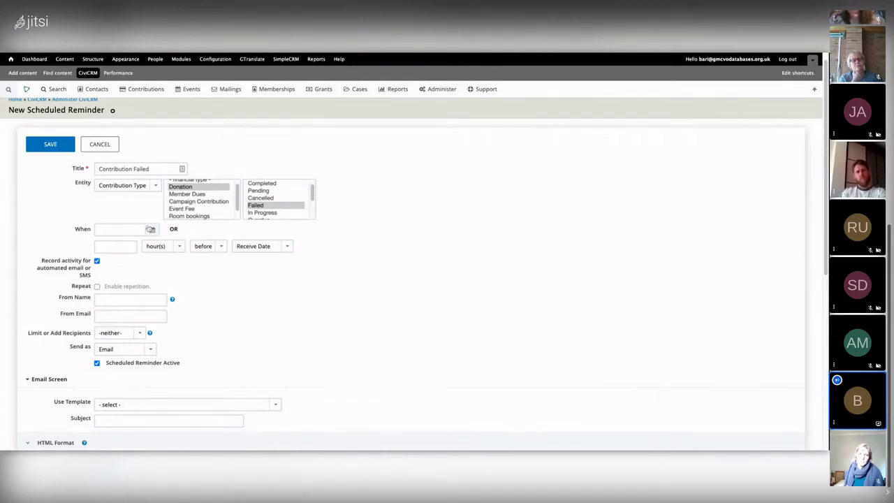
# Schedule the reminder 24 hours after the Receive Date
pyautogui.click(119, 246)
pyautogui.write('24')
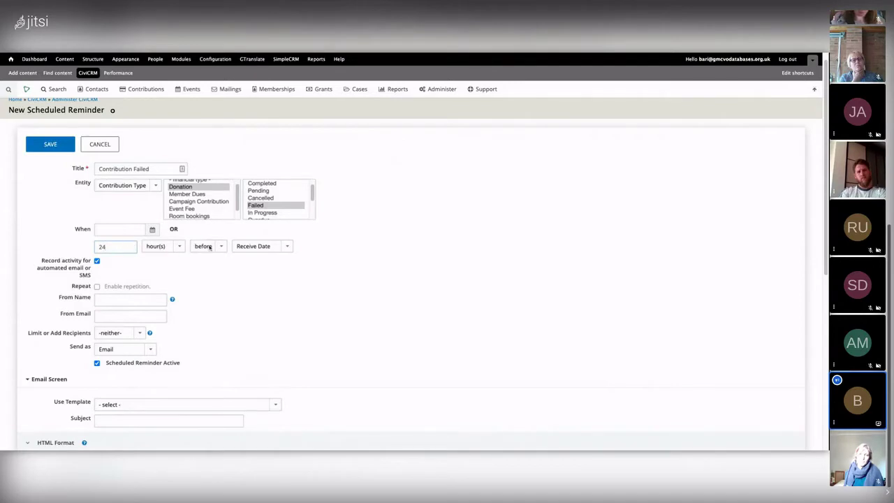
pyautogui.click(210, 248)
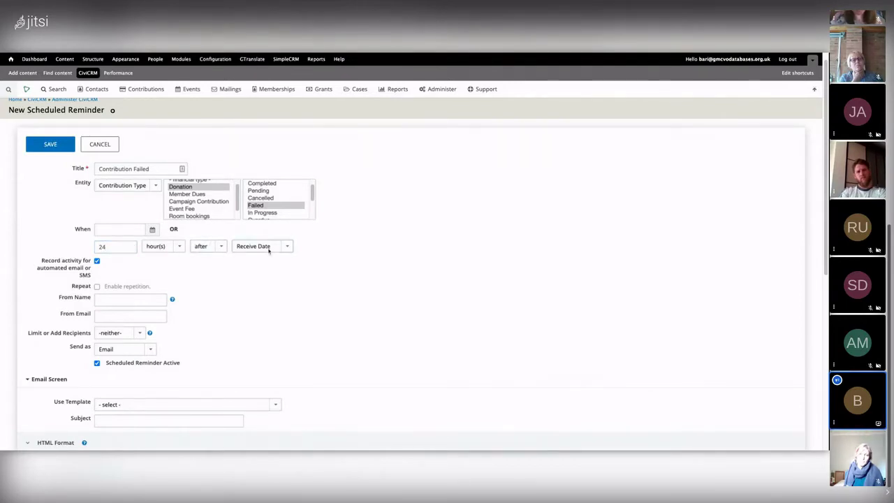
pyautogui.scroll(-1, 147, 267)
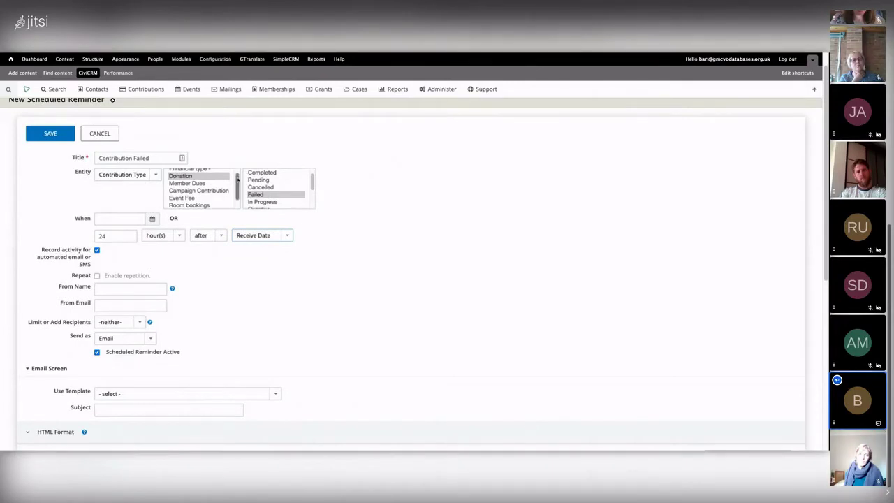
pyautogui.click(152, 219)
pyautogui.click(163, 202)
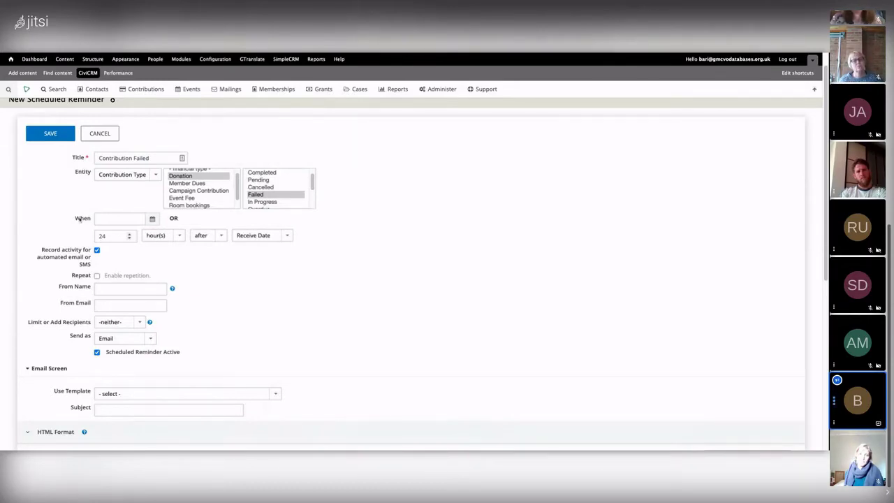
pyautogui.scroll(-1, 154, 237)
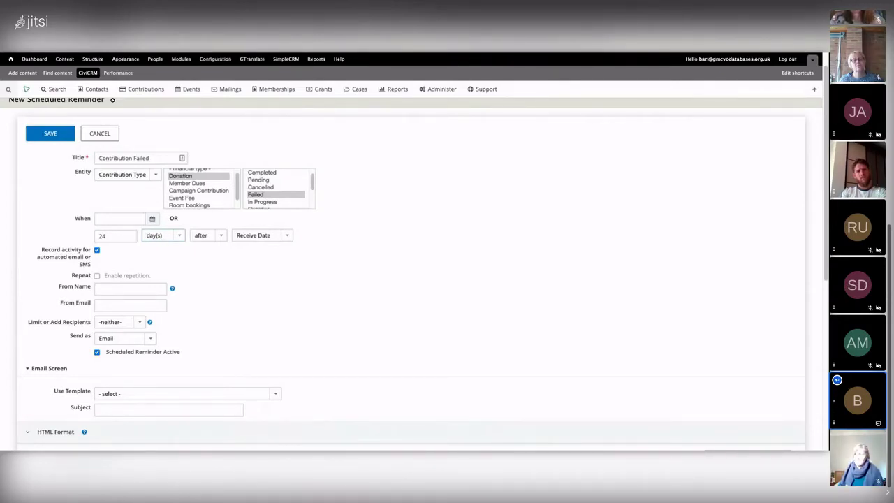
pyautogui.scroll(-1, 122, 236)
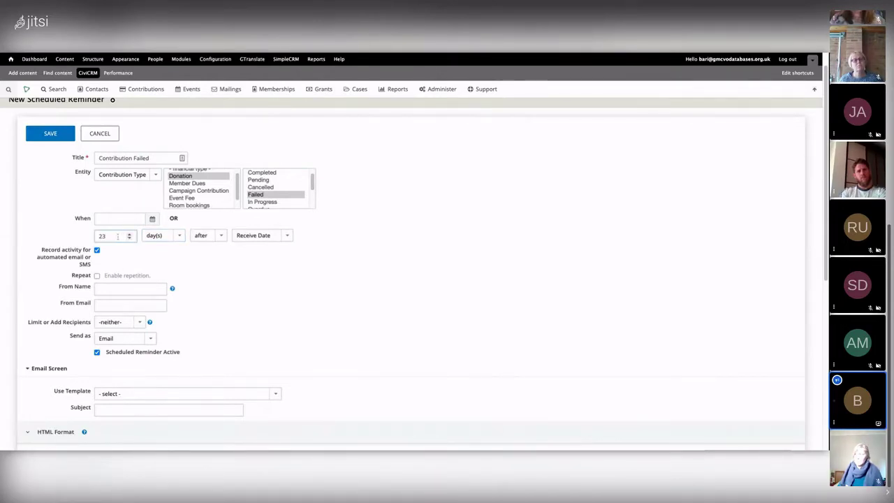
pyautogui.scroll(1, 117, 236)
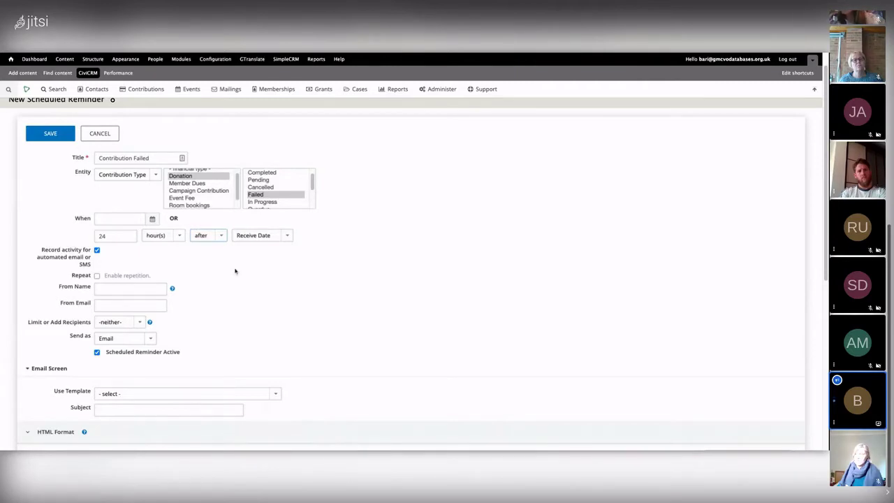
pyautogui.scroll(-1, 234, 271)
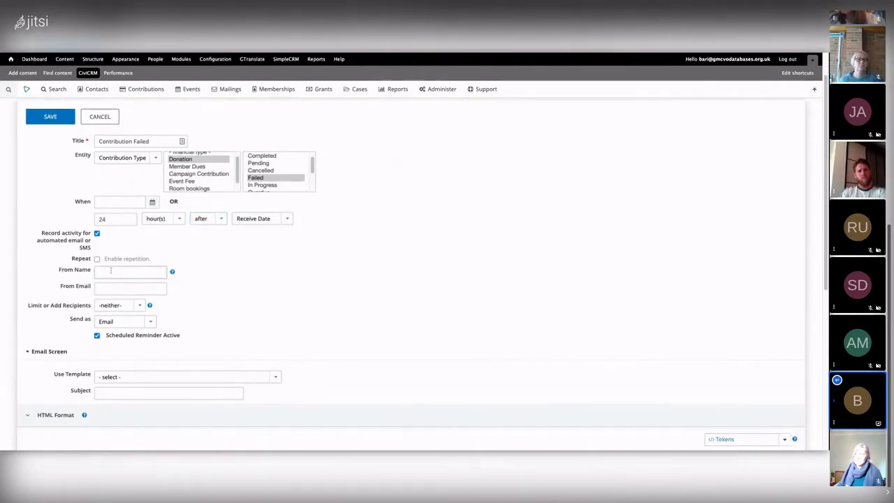
# Fill in the sender's name and e-mail address
pyautogui.click(116, 284)
pyautogui.click(112, 291)
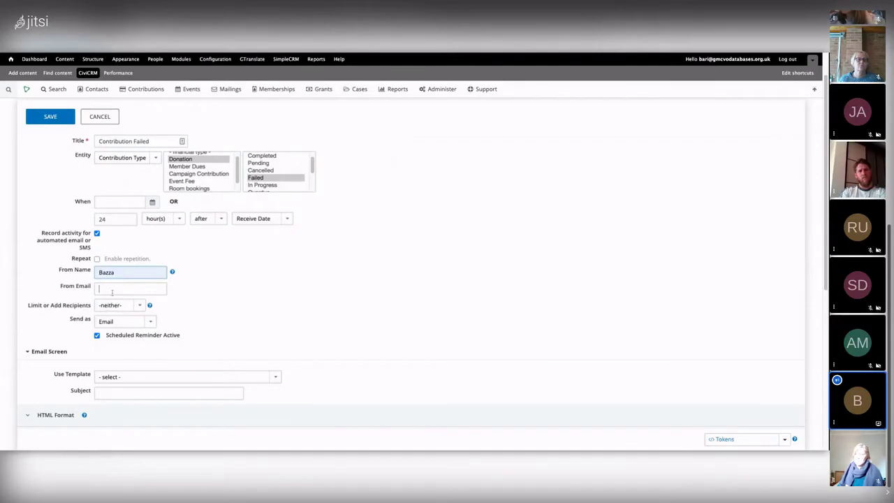
pyautogui.click(115, 299)
pyautogui.scroll(-2, 273, 296)
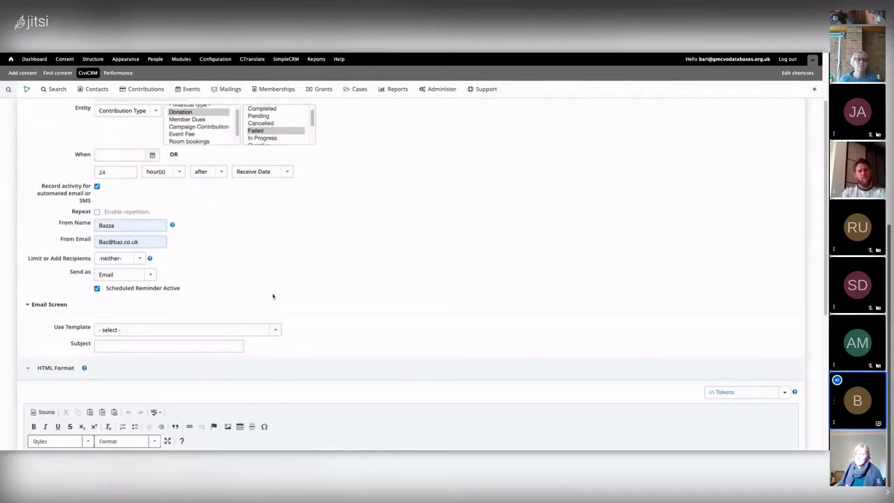
pyautogui.scroll(-3, 273, 296)
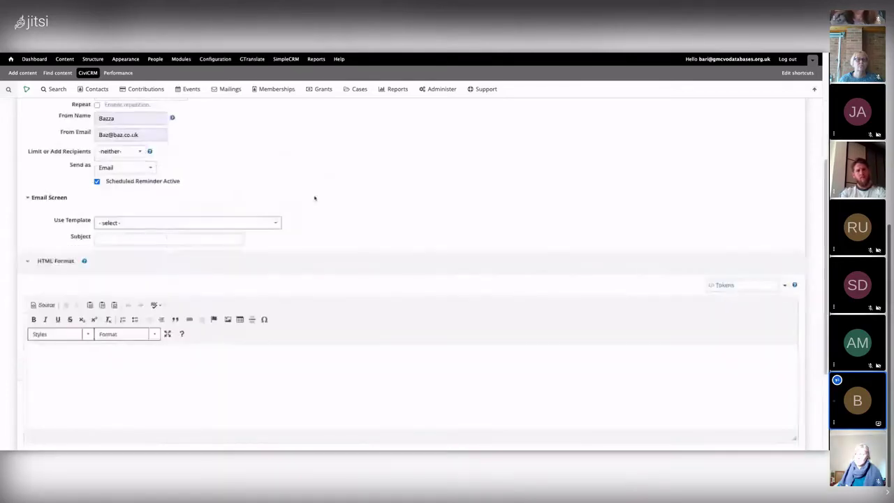
# Set the subject to 'Payment Failed' and start the HTML message with 'Hi'
pyautogui.click(122, 237)
pyautogui.write('Payment')
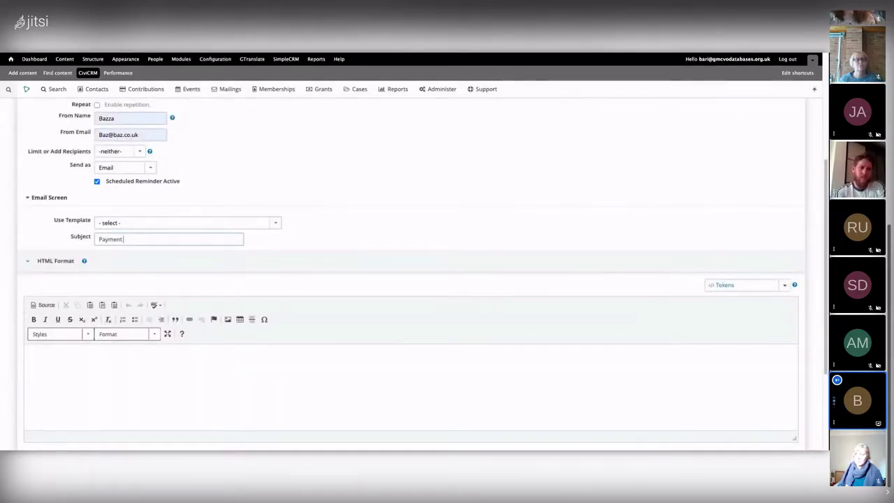
pyautogui.write(' Failed')
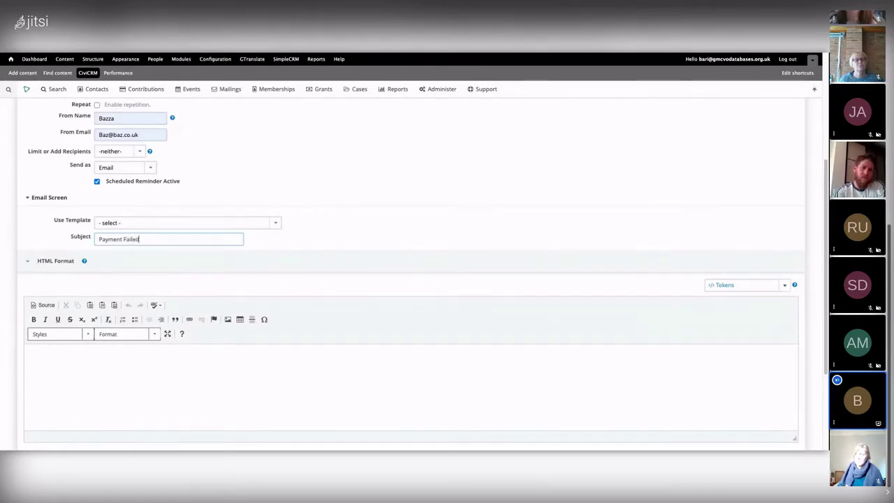
pyautogui.click(47, 349)
pyautogui.write('Hi')
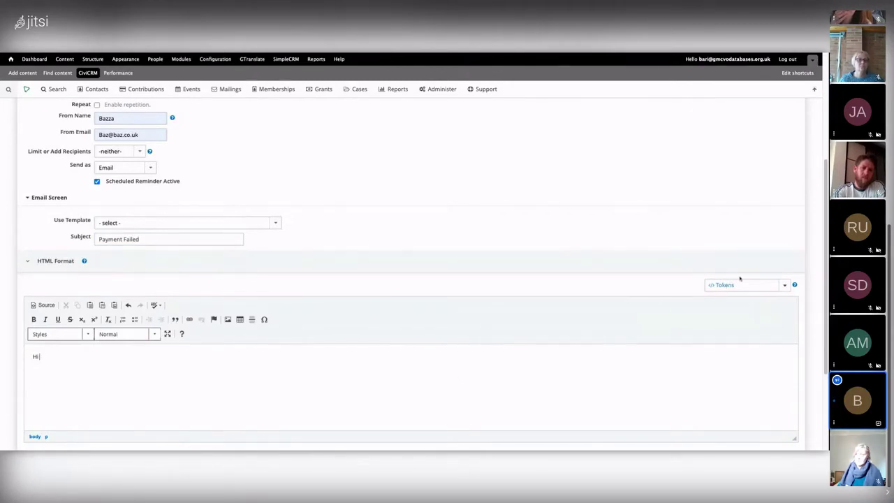
# Insert the contact First Name token after 'Hi' in the message
pyautogui.click(736, 288)
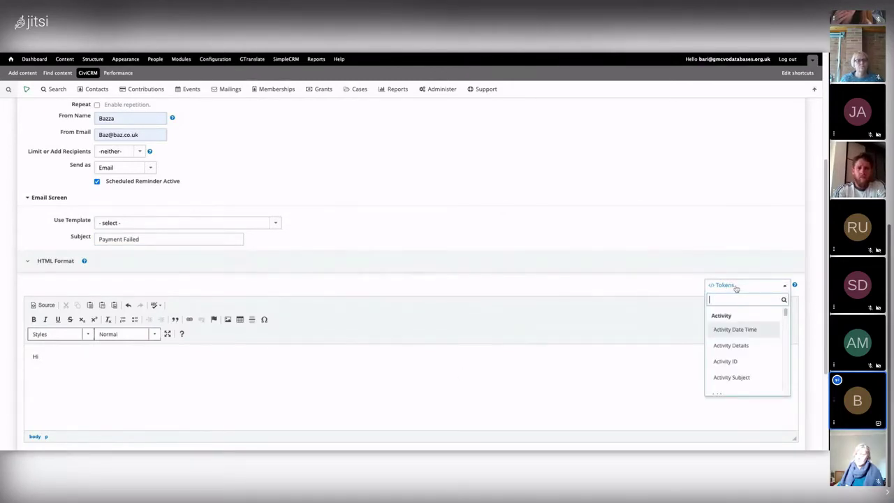
pyautogui.write('name')
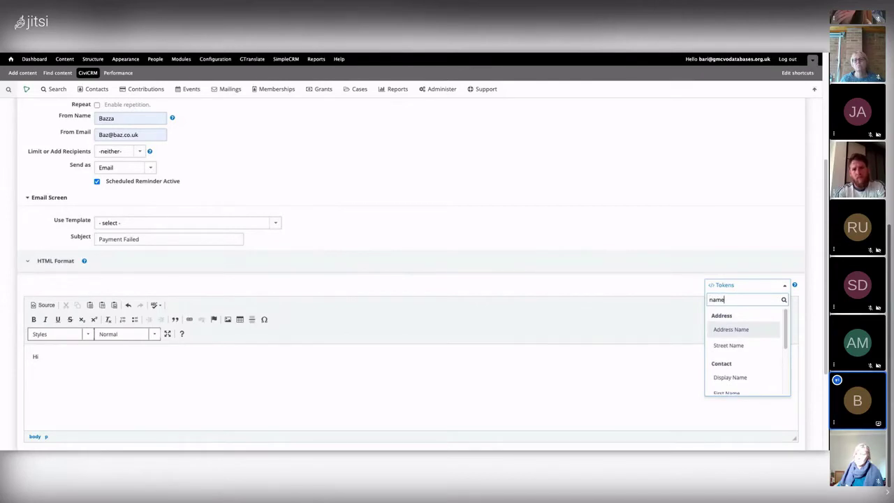
pyautogui.press('Down')
pyautogui.press('Down')
pyautogui.press('Down')
pyautogui.press('Down')
pyautogui.press('Up')
pyautogui.press('Return')
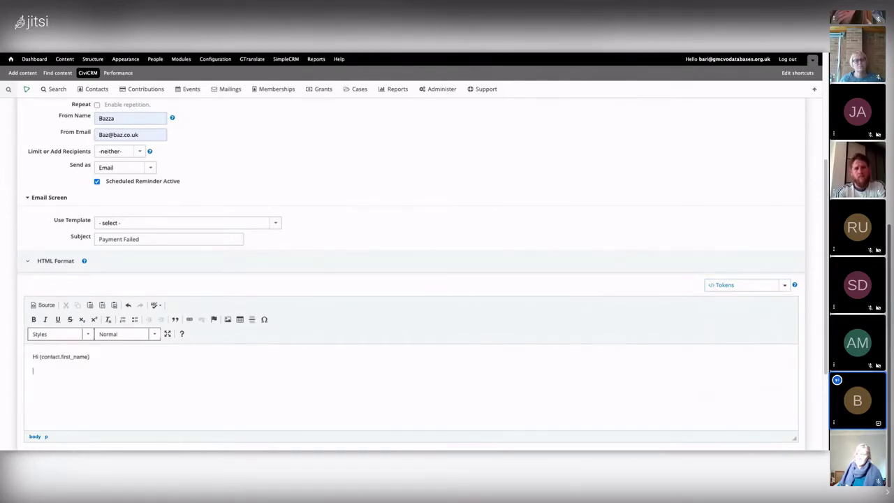
# Add a line saying the payment failed, followed by 'Please try again'
pyautogui.write('You tr')
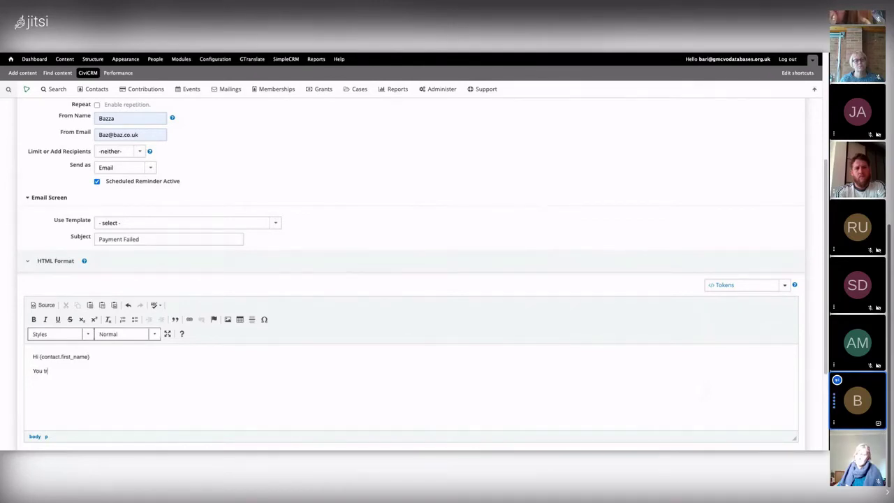
pyautogui.write('iend to make a p')
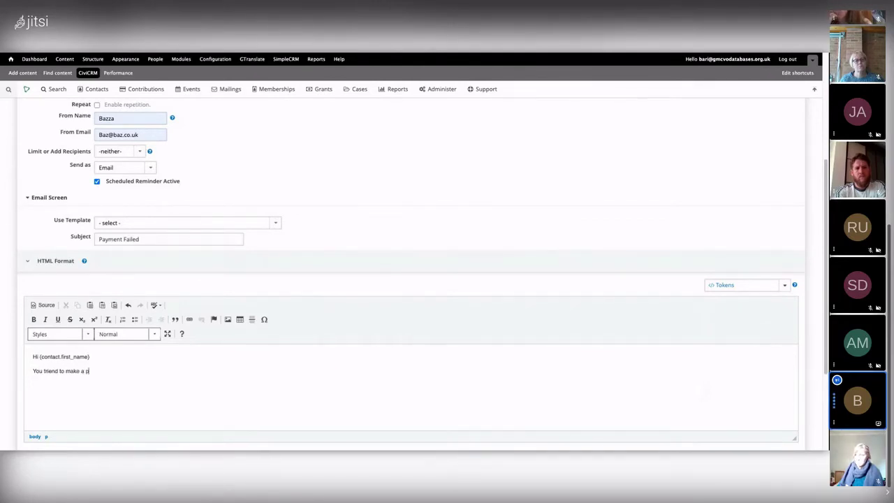
pyautogui.write('ayment but thi')
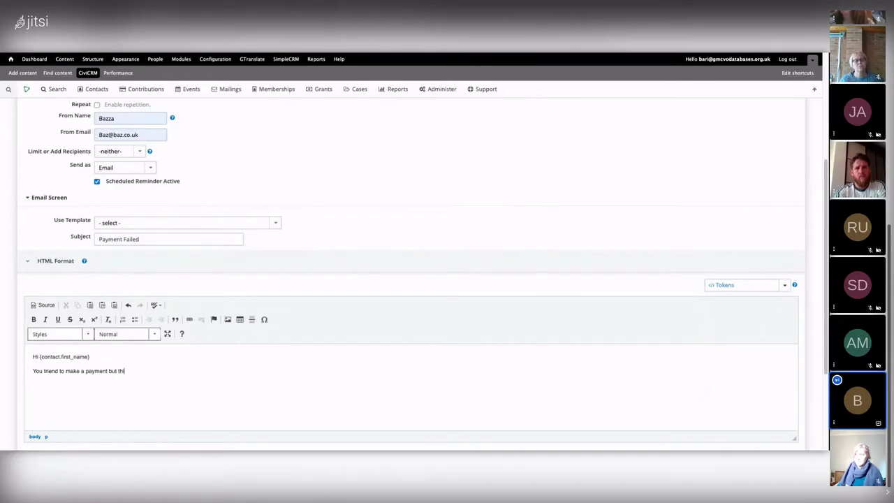
pyautogui.write('s has failed.')
pyautogui.press('Return')
pyautogui.press('Return')
pyautogui.press('BackSpace')
pyautogui.write('Please tya')
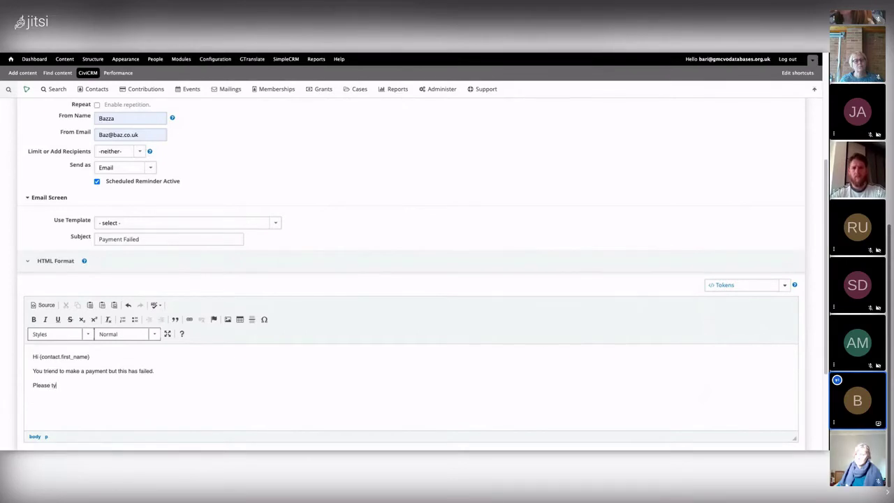
pyautogui.press('BackSpace')
pyautogui.press('BackSpace')
pyautogui.press('BackSpace')
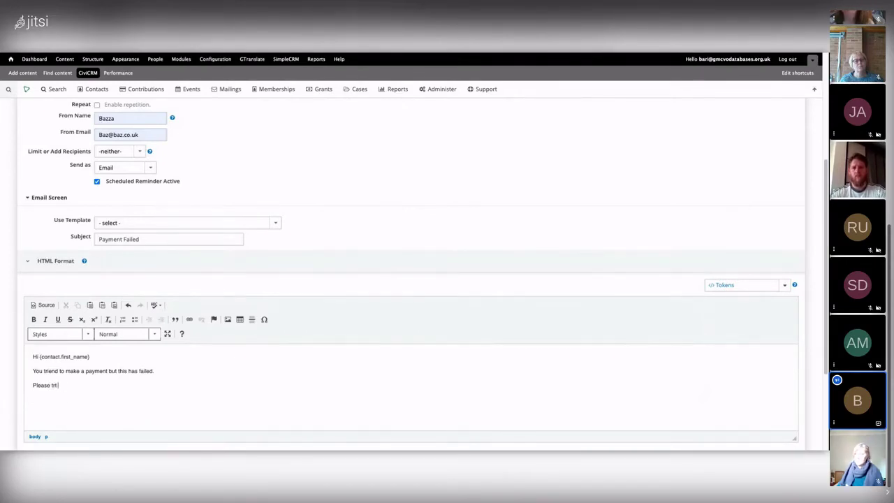
pyautogui.write('gain')
pyautogui.press('Return')
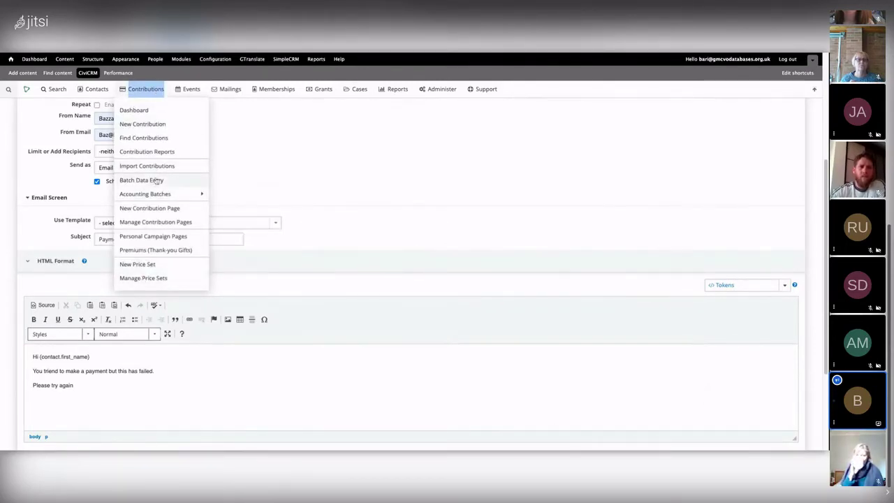
pyautogui.click(160, 224)
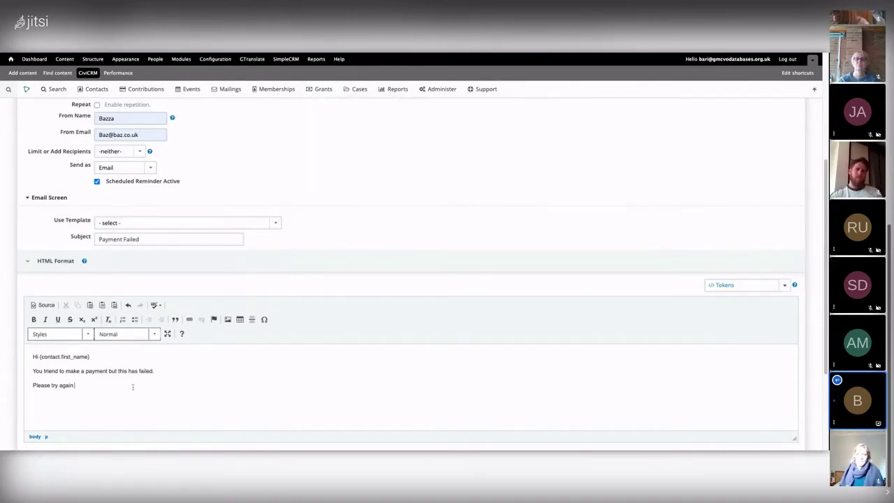
# Paste the contribution page link after 'Please try again'
pyautogui.write('https://demo.gmcvodatabases.org.uk/civicrm/contribute/transact?reset=1&id=1')
pyautogui.scroll(-3, 161, 377)
pyautogui.scroll(-1, 70, 355)
# Copy the whole HTML message into the Plain-Text Format box
pyautogui.click(69, 355)
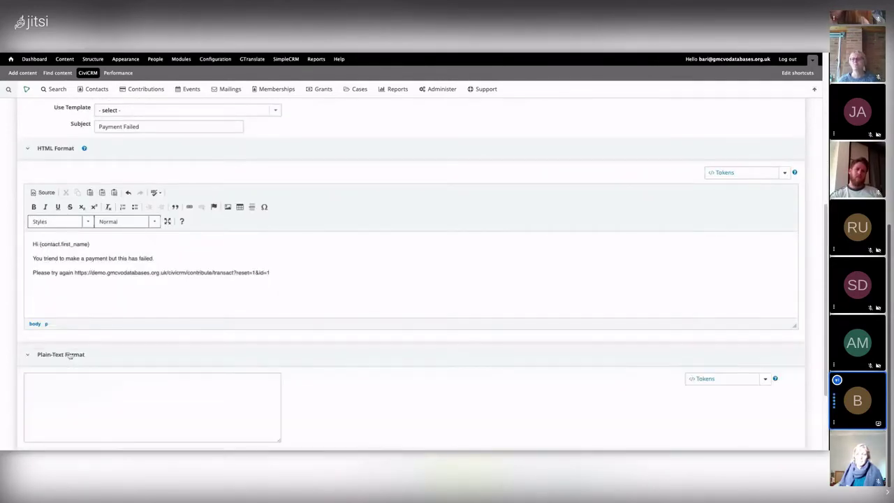
pyautogui.scroll(-1, 196, 280)
pyautogui.moveTo(79, 233); pyautogui.dragTo(302, 270)
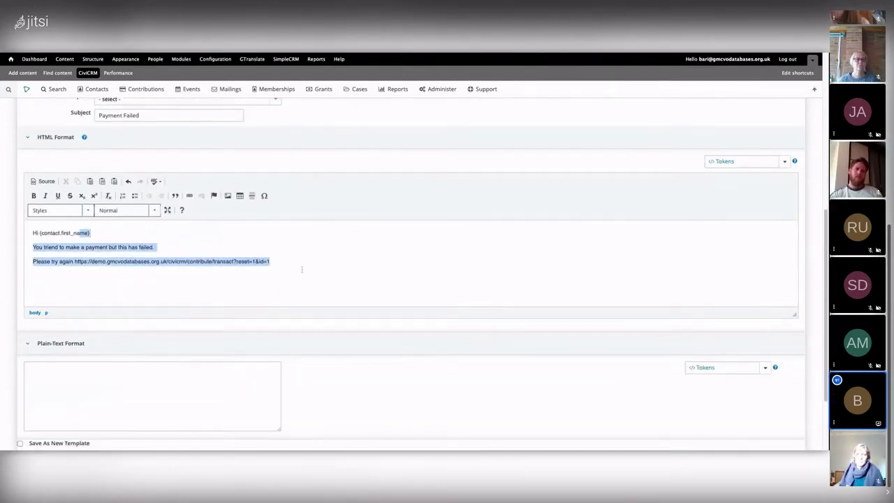
pyautogui.hotkey('ctrl', 'a')
pyautogui.hotkey('ctrl', 'c')
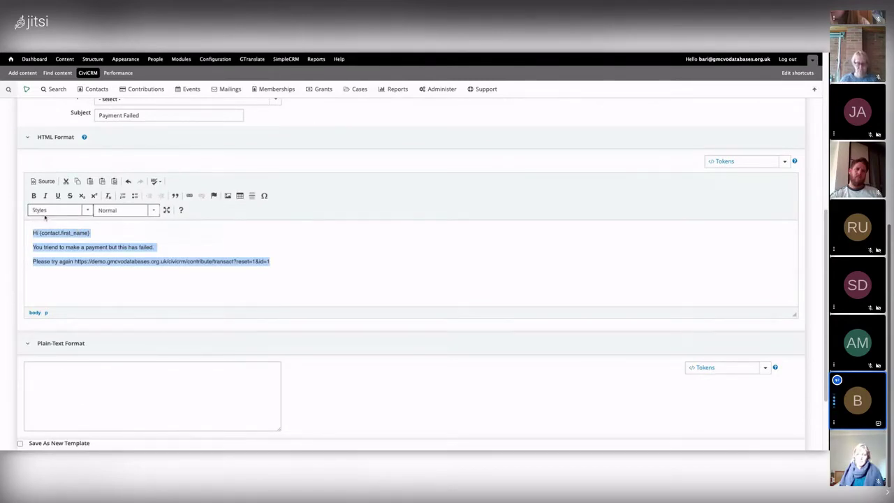
pyautogui.click(32, 365)
pyautogui.hotkey('ctrl', 'v')
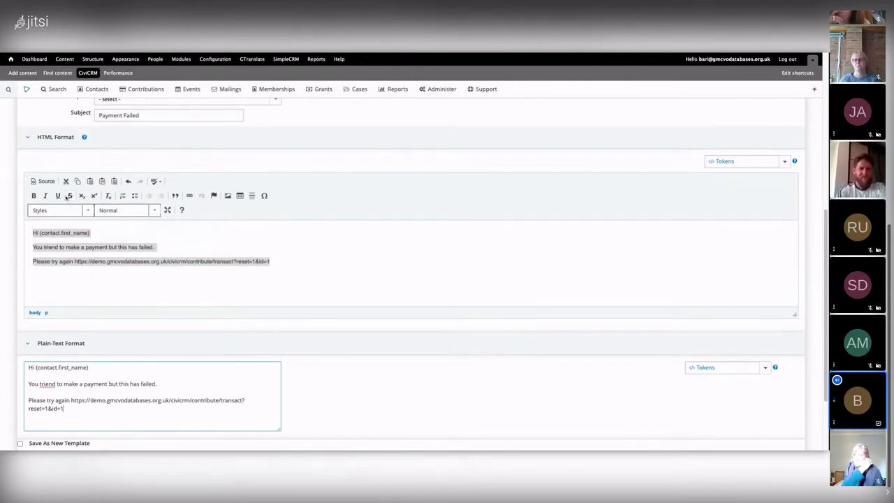
# Add an empty line above the 'Hi' greeting in the HTML message
pyautogui.scroll(1, 35, 244)
pyautogui.click(33, 238)
pyautogui.press('Return')
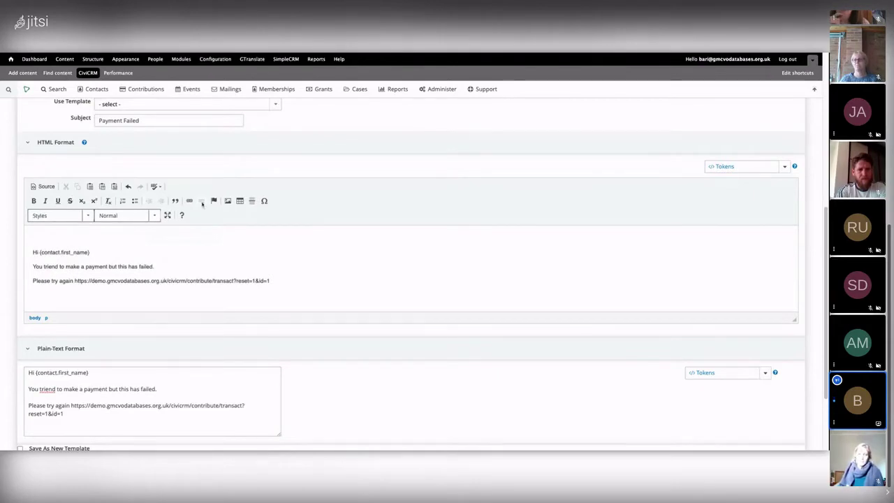
# Insert the tree photo from the server, at 500 × 750, at the top of the HTML message
pyautogui.click(228, 202)
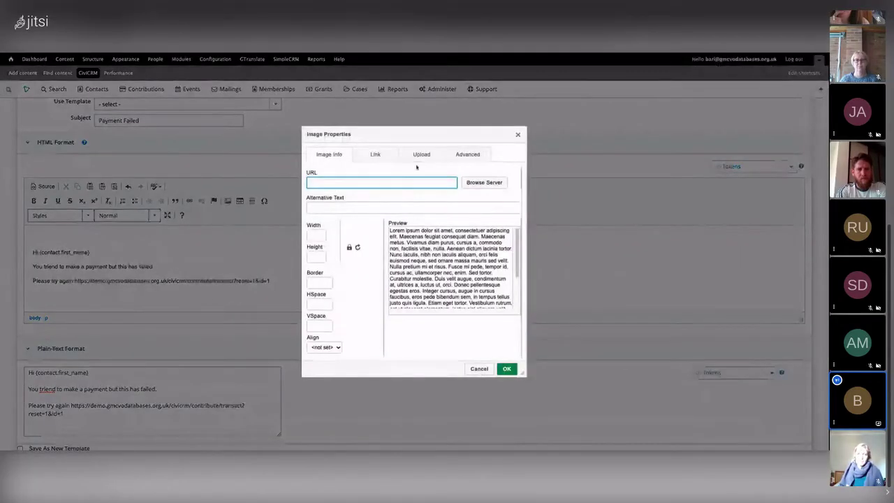
pyautogui.click(482, 182)
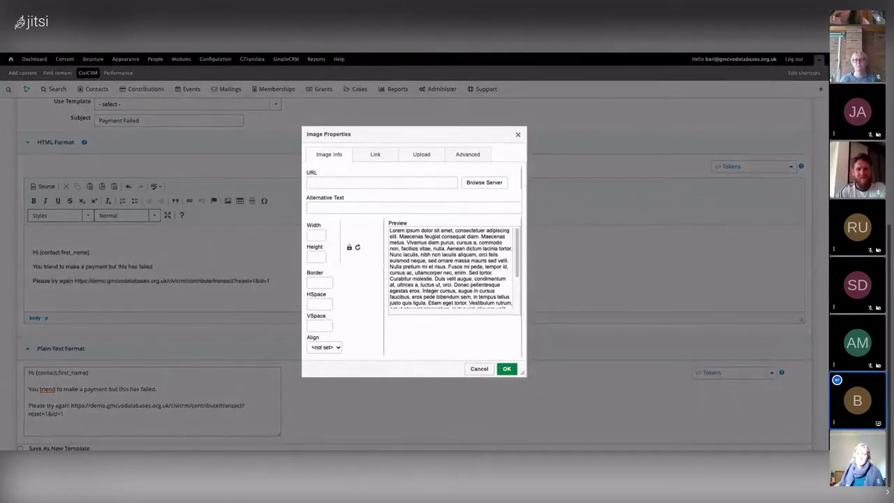
pyautogui.doubleClick(486, 182)
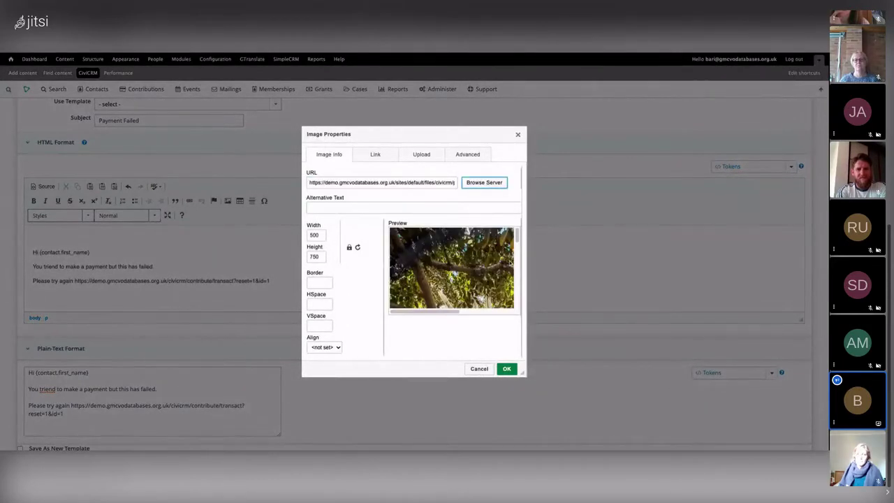
pyautogui.click(507, 370)
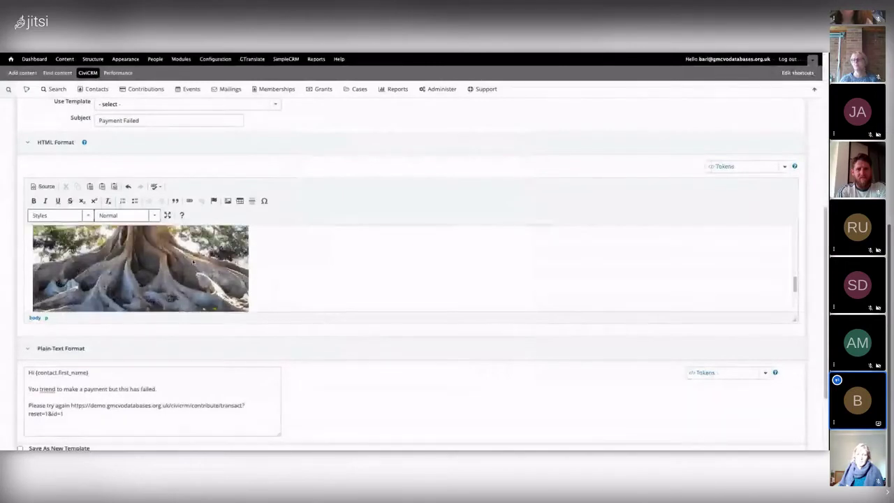
pyautogui.scroll(-5, 219, 263)
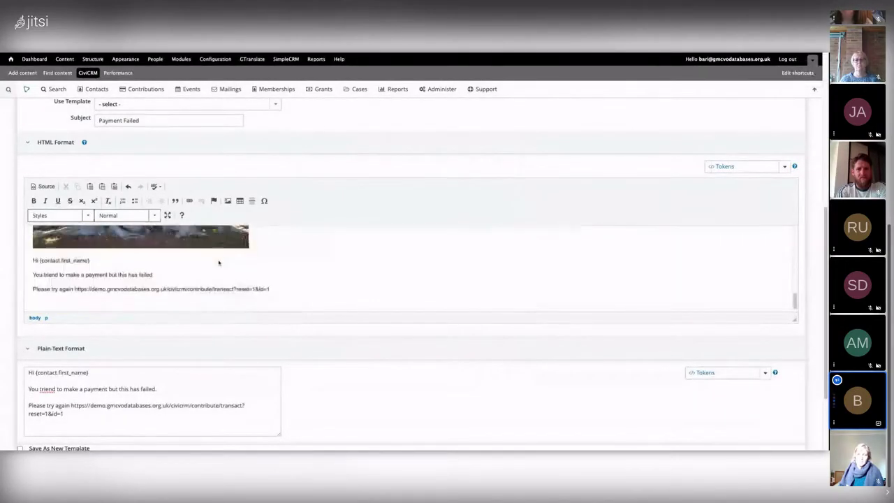
pyautogui.scroll(3, 219, 262)
pyautogui.scroll(3, 258, 268)
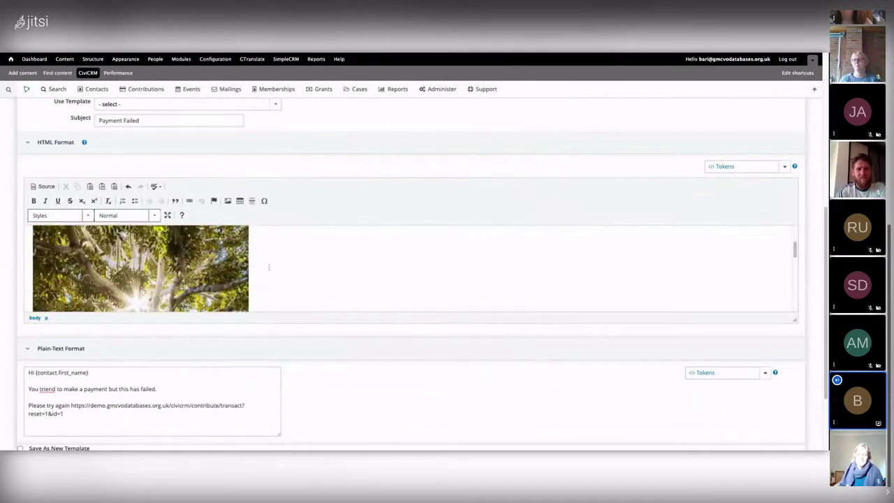
pyautogui.scroll(-5, 269, 267)
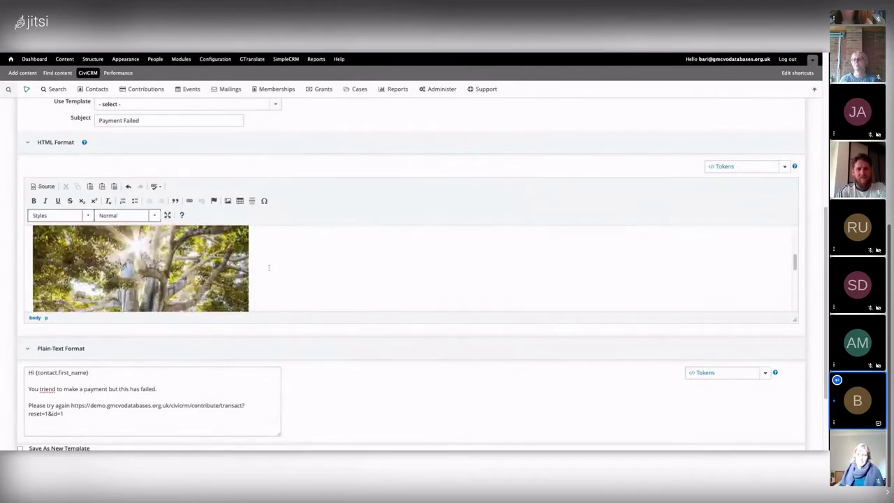
pyautogui.scroll(2, 269, 268)
pyautogui.scroll(-6, 158, 272)
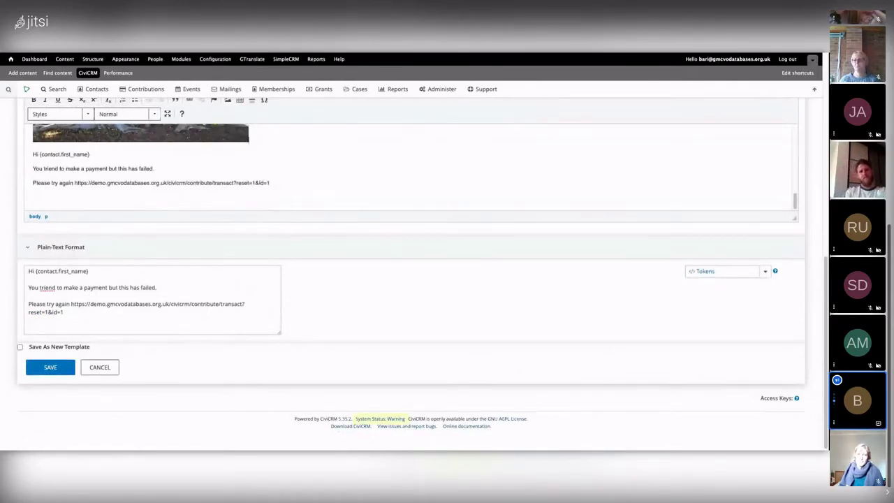
# Add a 'Cheers' sign-off and the sender's name below the payment link, then save the reminder
pyautogui.scroll(1, 447, 273)
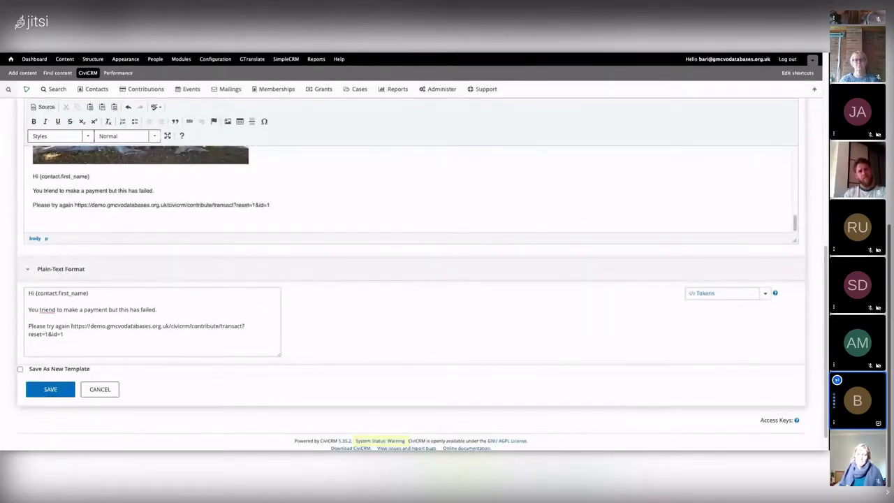
pyautogui.click(298, 219)
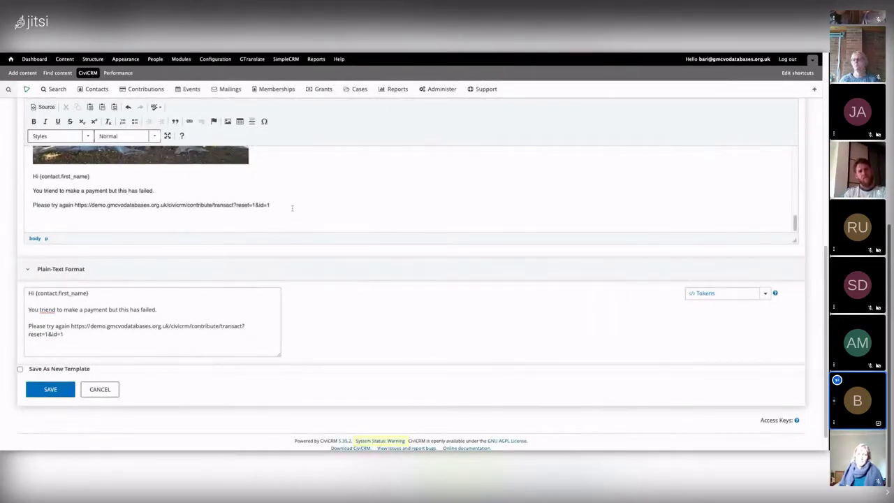
pyautogui.write('Cheers')
pyautogui.press('Return')
pyautogui.write('Na')
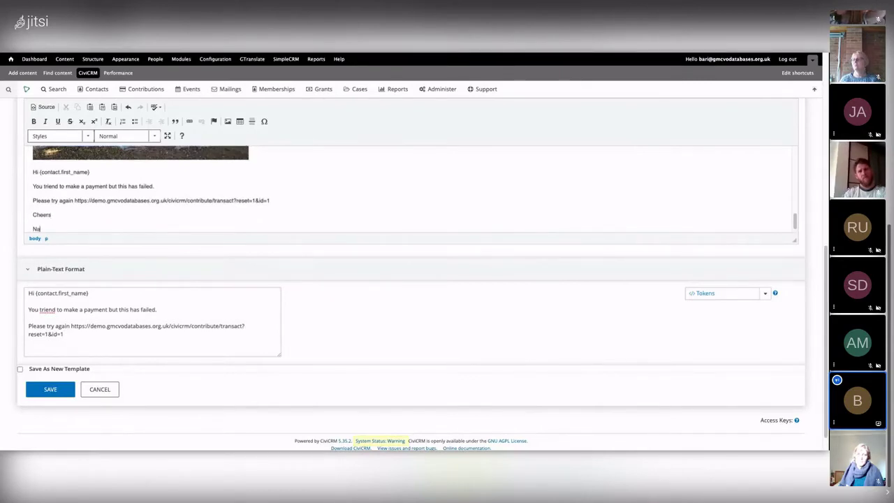
pyautogui.press('BackSpace')
pyautogui.press('BackSpace')
pyautogui.write('Bari')
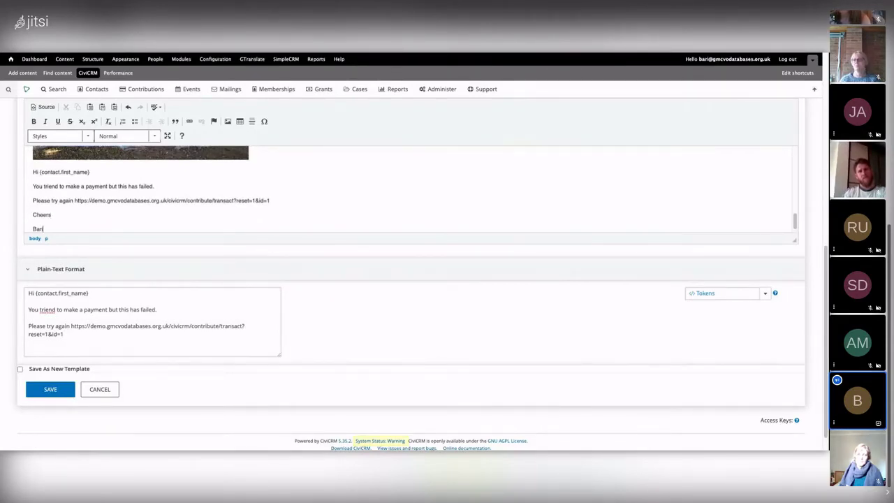
pyautogui.click(59, 384)
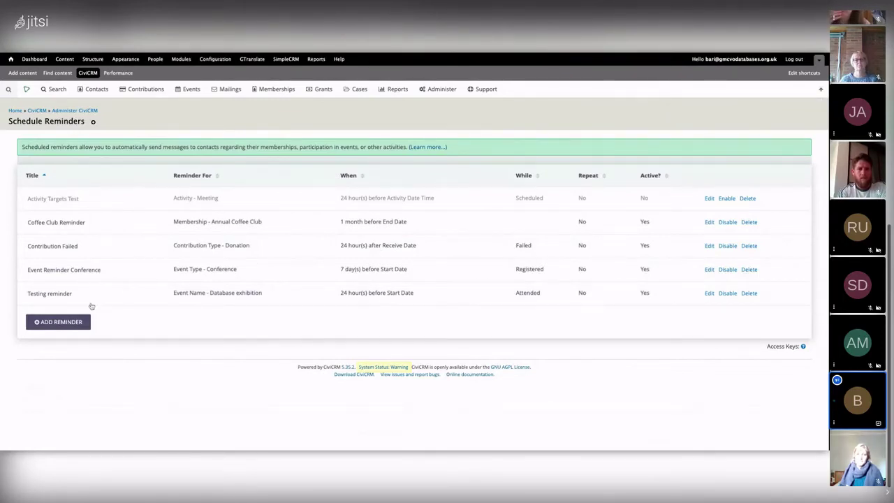
# Start a new blank scheduled reminder from the Schedule Reminders list
pyautogui.click(66, 322)
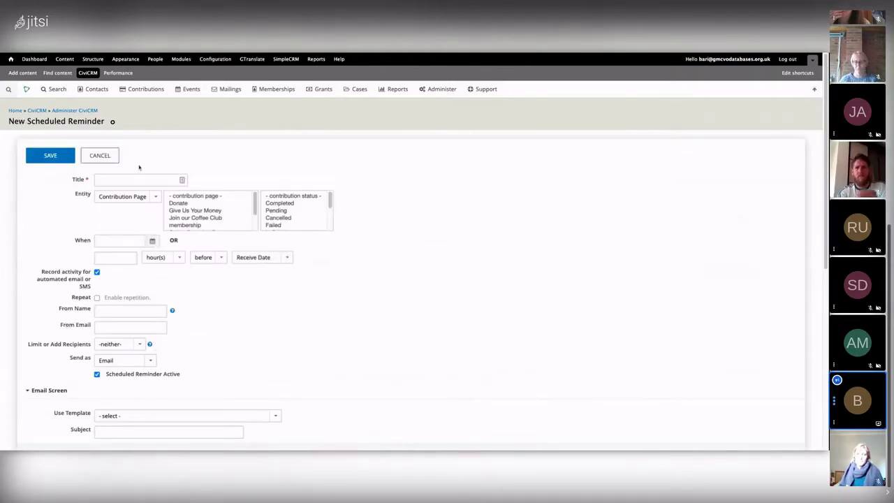
# Title the new reminder 'Activity' and set its entity to Activity
pyautogui.click(113, 180)
pyautogui.write('Activity Targets Test')
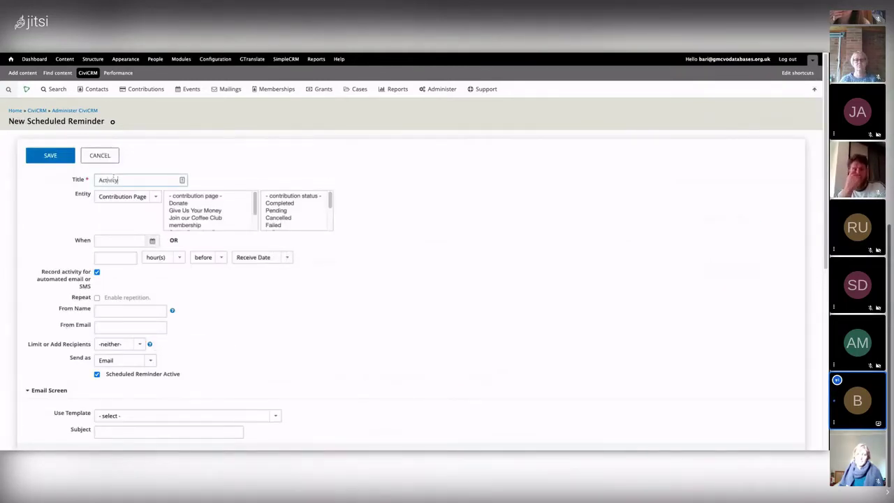
pyautogui.press('BackSpace')
pyautogui.press('BackSpace')
pyautogui.press('BackSpace')
pyautogui.press('BackSpace')
pyautogui.press('BackSpace')
pyautogui.press('BackSpace')
pyautogui.press('BackSpace')
pyautogui.press('BackSpace')
pyautogui.press('BackSpace')
pyautogui.press('BackSpace')
pyautogui.press('BackSpace')
pyautogui.press('BackSpace')
pyautogui.press('BackSpace')
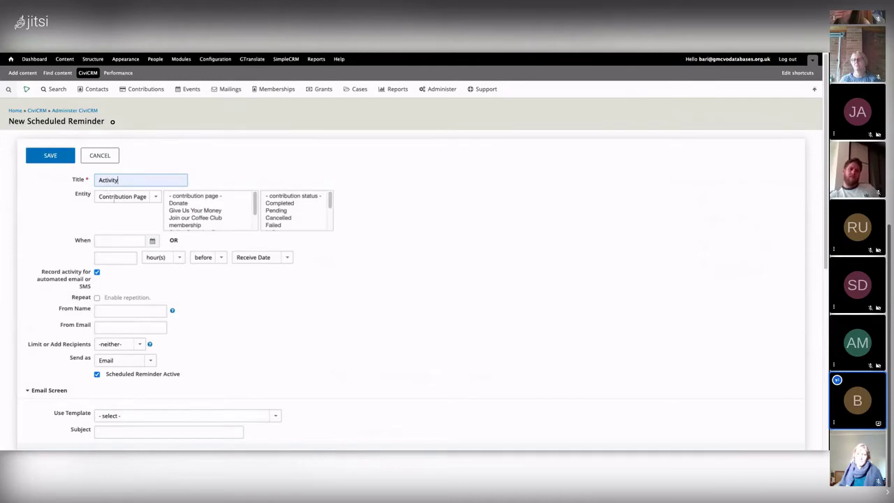
pyautogui.click(126, 197)
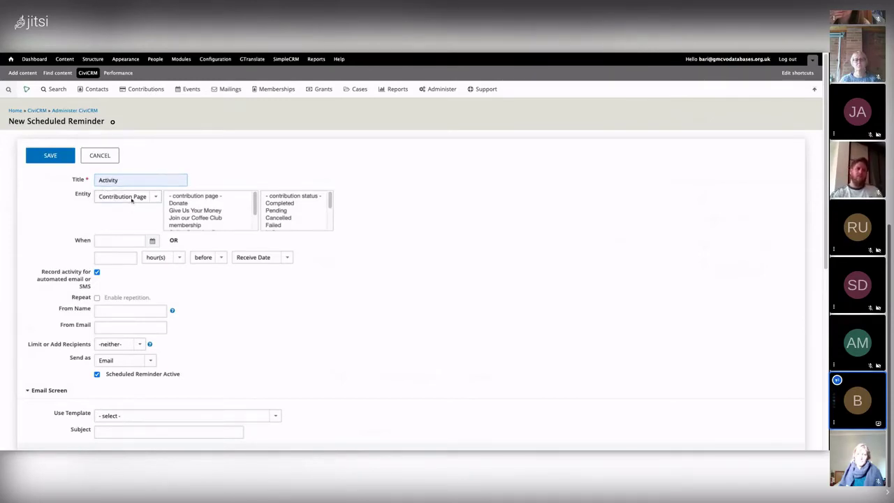
pyautogui.click(122, 217)
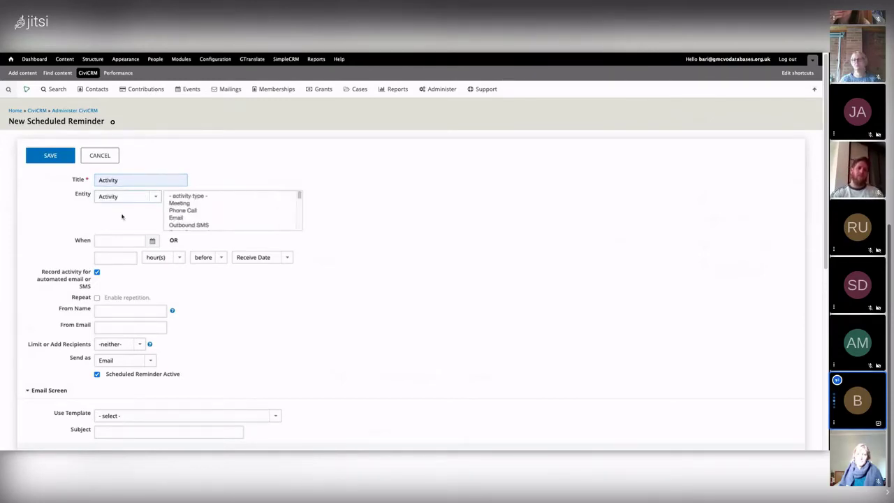
# Try activity types Meeting, Phone Call, Email, Contribution, Event Registration and Membership Signup
pyautogui.scroll(-1, 210, 210)
pyautogui.click(201, 195)
pyautogui.scroll(1, 200, 200)
pyautogui.click(188, 196)
pyautogui.click(188, 204)
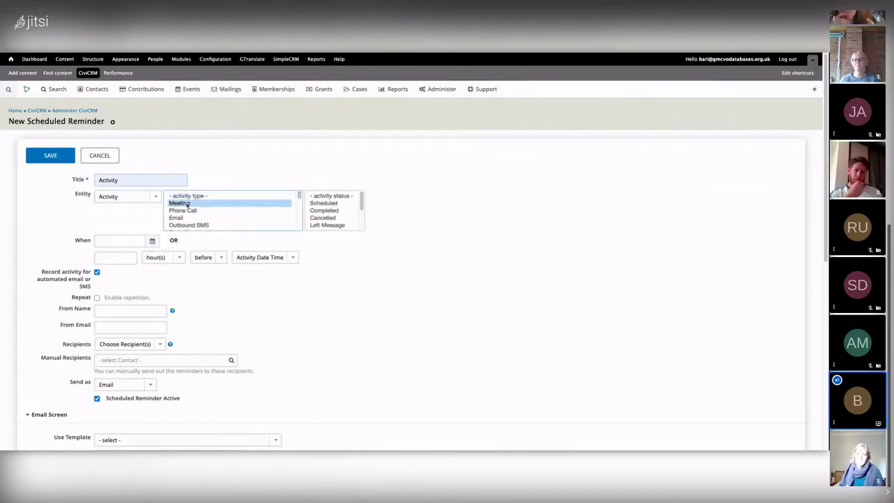
pyautogui.click(183, 210)
pyautogui.click(177, 218)
pyautogui.press('Down')
pyautogui.press('Down')
pyautogui.press('Down')
pyautogui.press('Down')
pyautogui.press('Up')
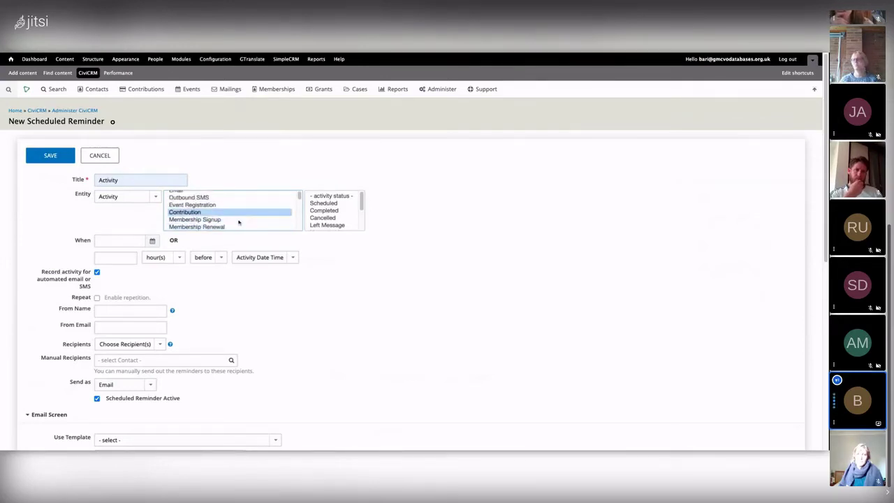
pyautogui.press('Up')
pyautogui.click(193, 219)
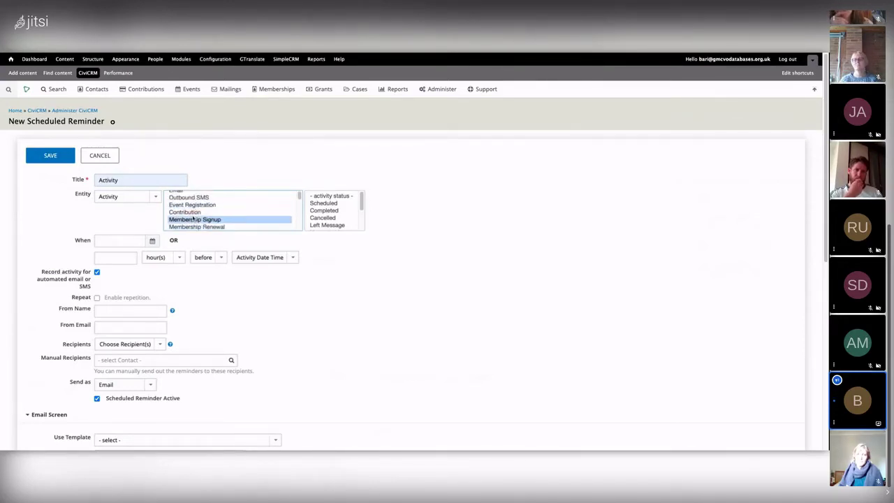
pyautogui.moveTo(363, 200); pyautogui.dragTo(363, 220)
pyautogui.click(218, 221)
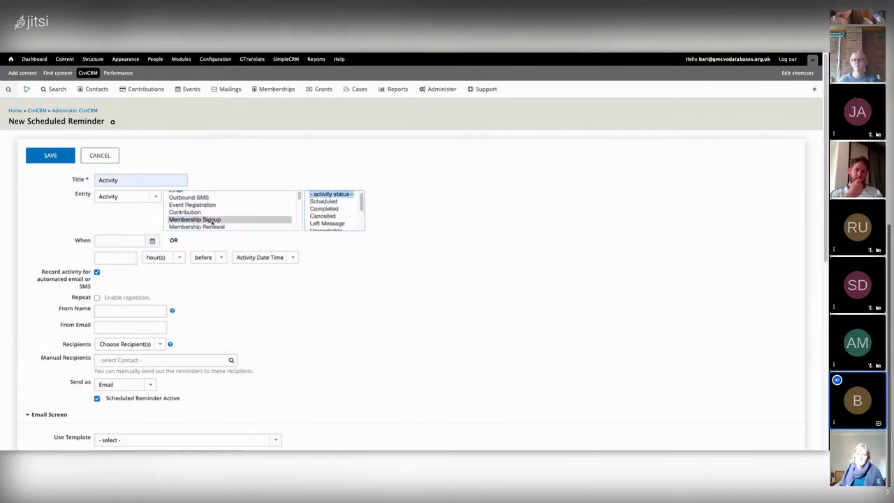
# Try status Cancelled and types Membership Renewal, Inbound Email and Open Case, ending on Meeting
pyautogui.click(323, 217)
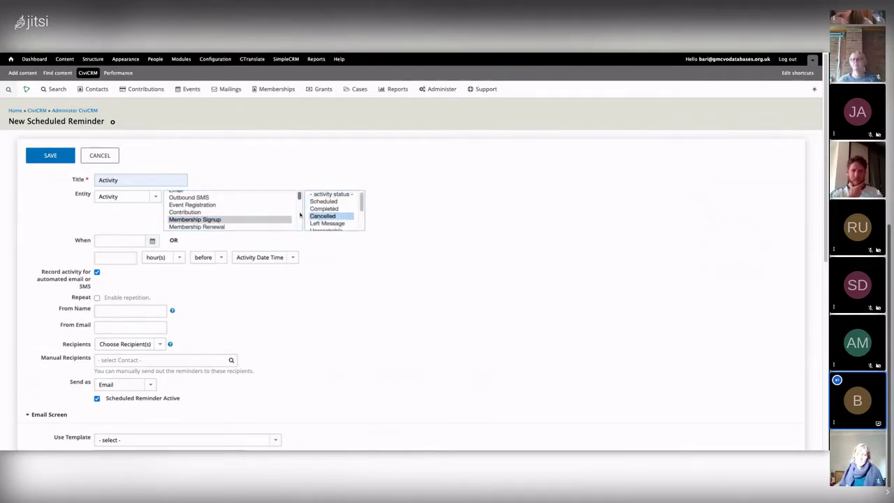
pyautogui.scroll(-1, 218, 224)
pyautogui.click(266, 221)
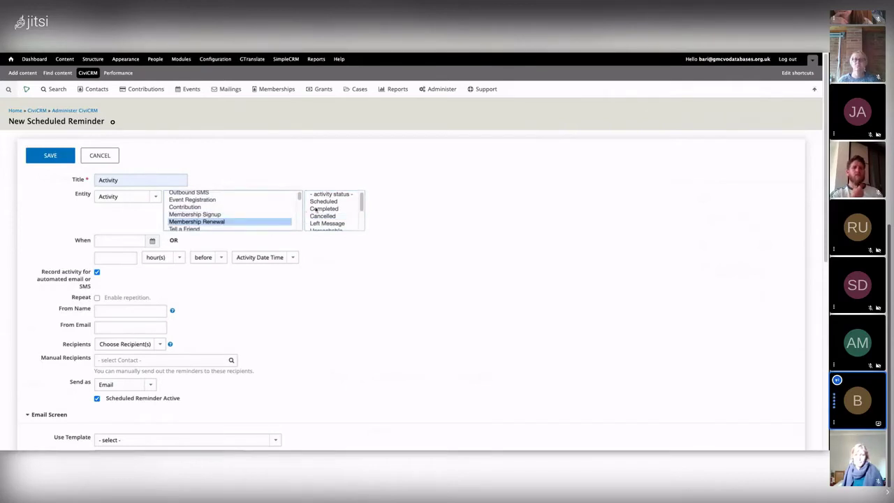
pyautogui.scroll(-2, 332, 206)
pyautogui.click(323, 199)
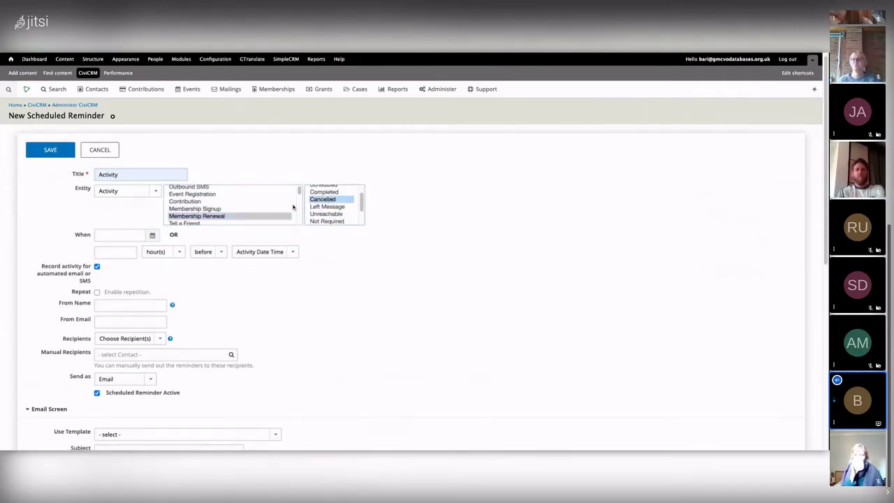
pyautogui.scroll(-1, 196, 209)
pyautogui.click(221, 218)
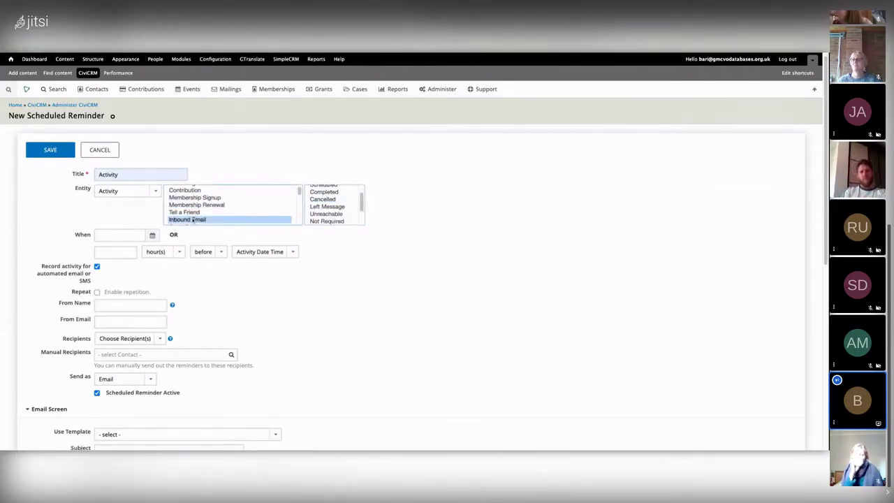
pyautogui.scroll(-1, 221, 210)
pyautogui.click(191, 211)
pyautogui.scroll(-1, 202, 217)
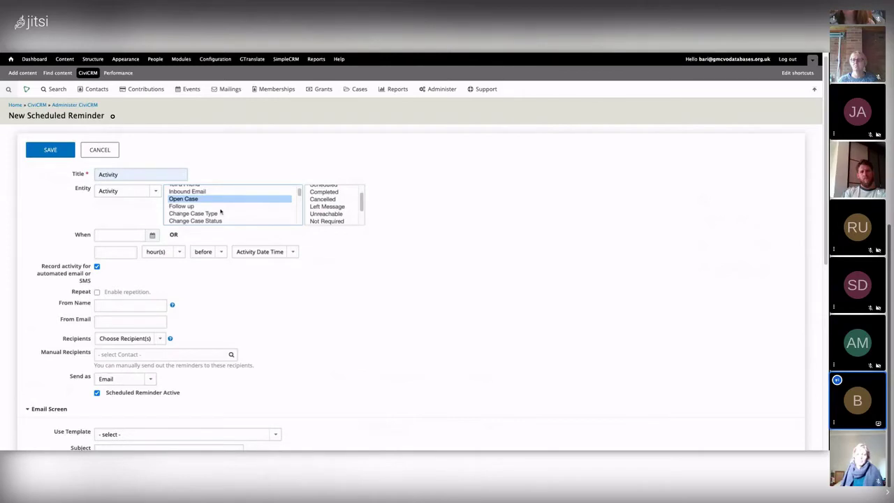
pyautogui.scroll(4, 210, 207)
pyautogui.click(188, 194)
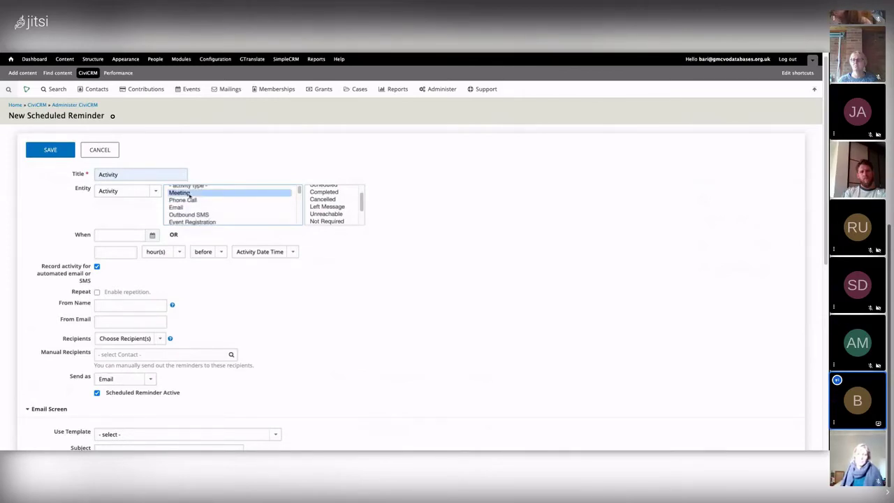
pyautogui.scroll(2, 328, 203)
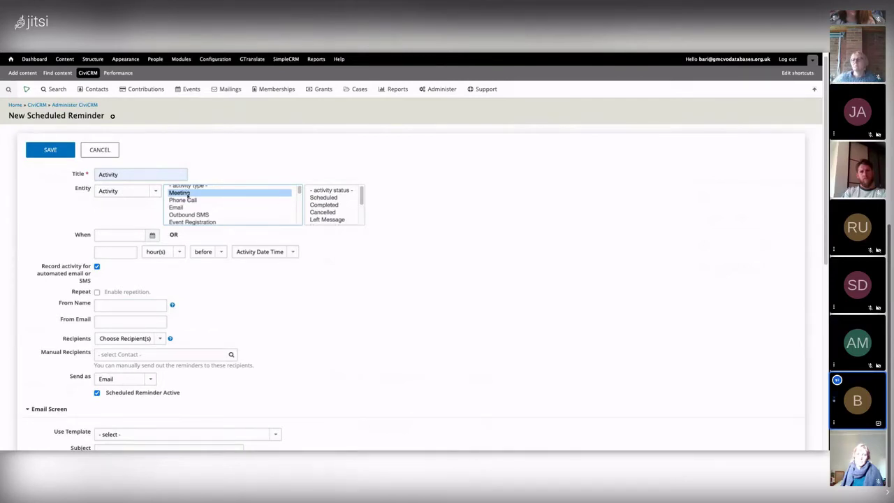
# Target Scheduled activities 24 hours before, fill in sender details, and send to Activity Targets
pyautogui.click(334, 198)
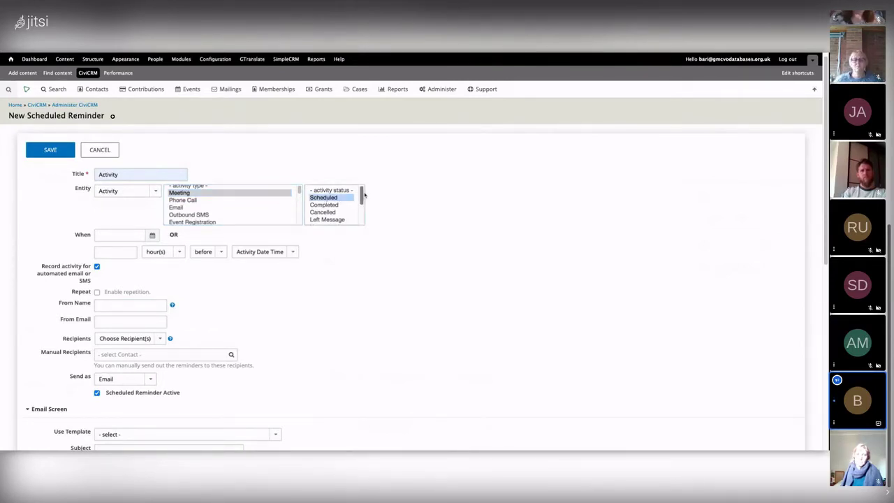
pyautogui.click(122, 251)
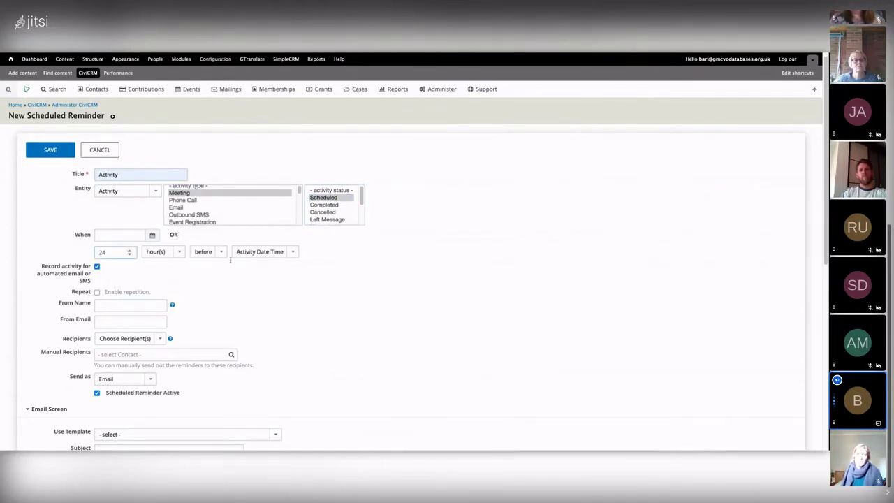
pyautogui.click(118, 332)
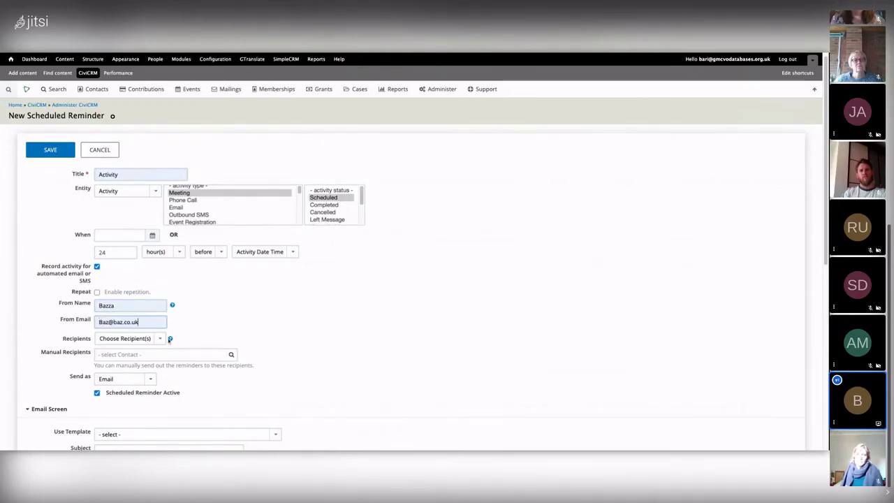
pyautogui.scroll(-3, 117, 331)
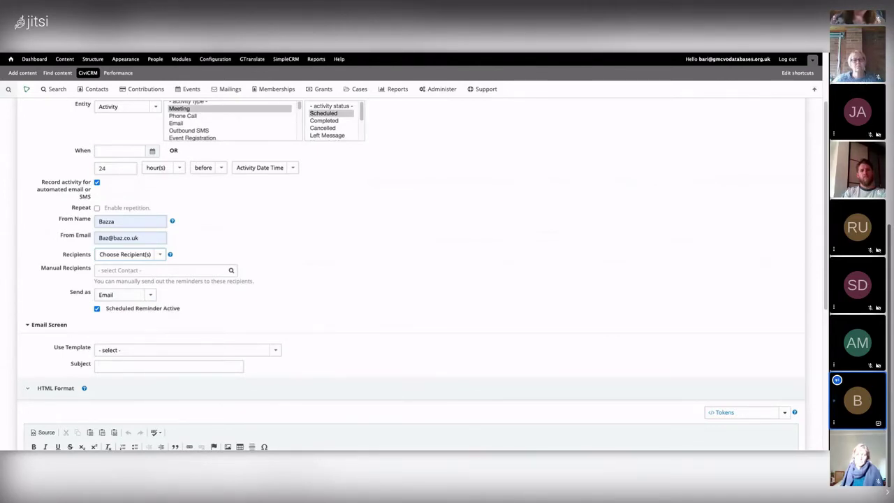
pyautogui.click(139, 262)
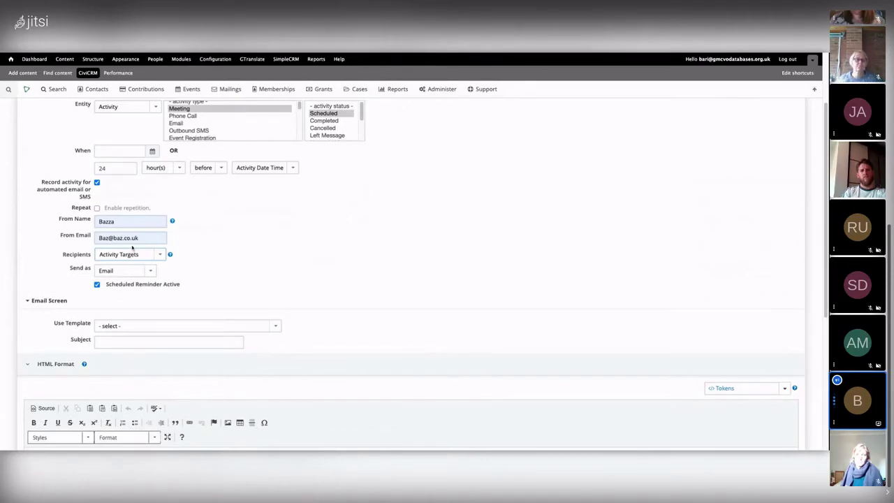
# Enter the email subject 'Counselling Appointment'
pyautogui.scroll(-1, 256, 251)
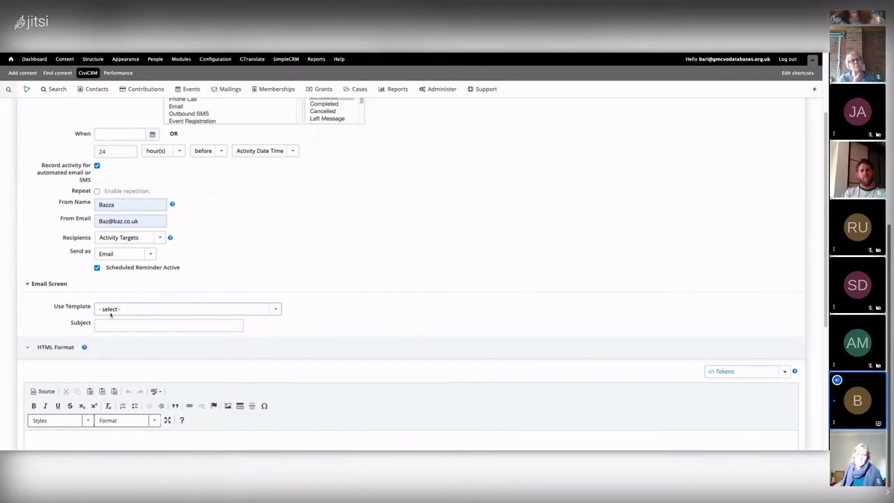
pyautogui.click(164, 326)
pyautogui.write('Cpinn')
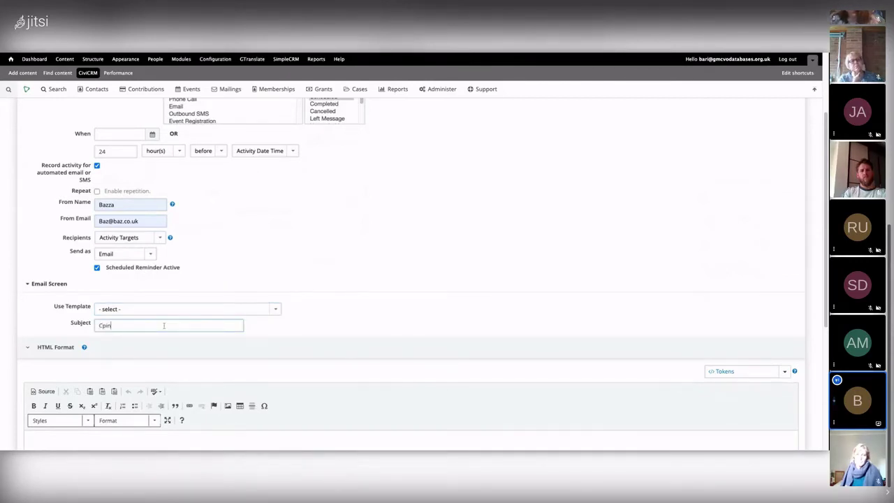
pyautogui.press('BackSpace')
pyautogui.press('BackSpace')
pyautogui.press('BackSpace')
pyautogui.write('ounsel')
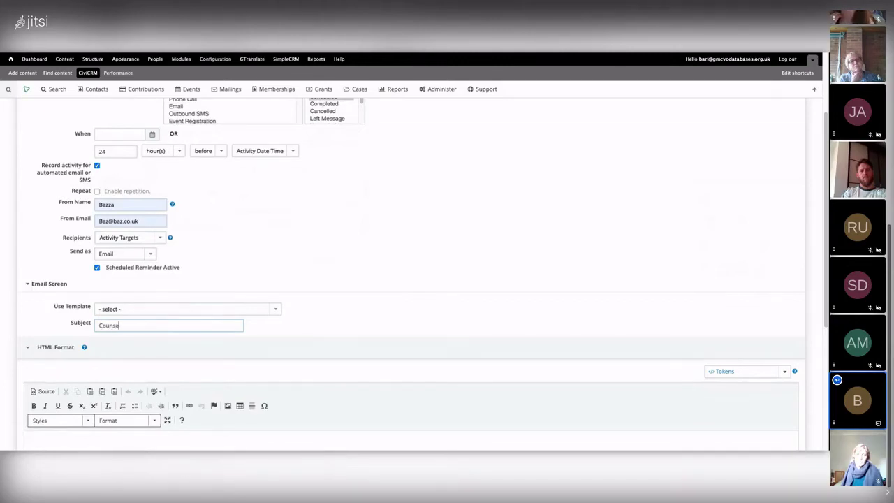
pyautogui.write('ling Appoin')
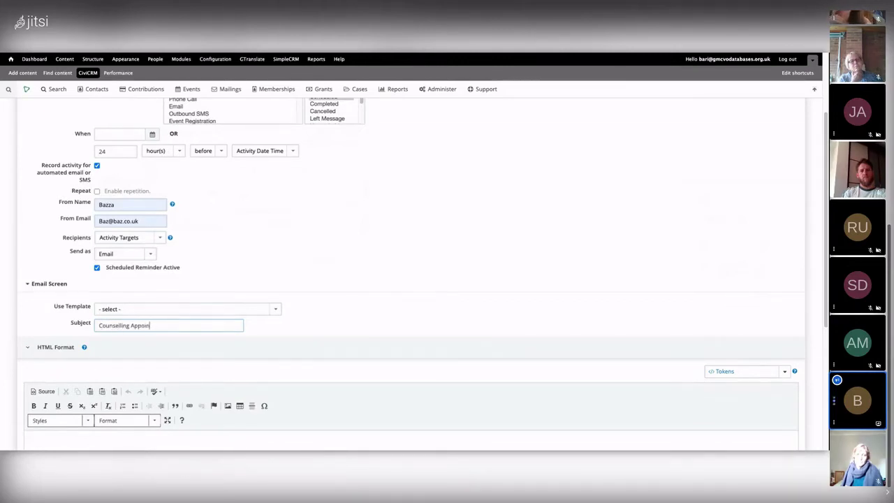
pyautogui.write('tment')
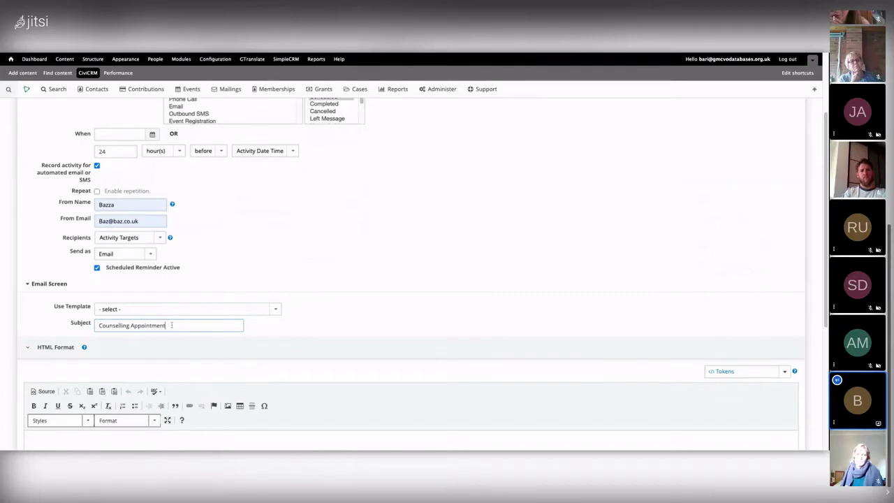
pyautogui.scroll(-3, 42, 292)
pyautogui.click(46, 293)
# Begin the email body with 'Hi' followed by the First Name token
pyautogui.write('Hi')
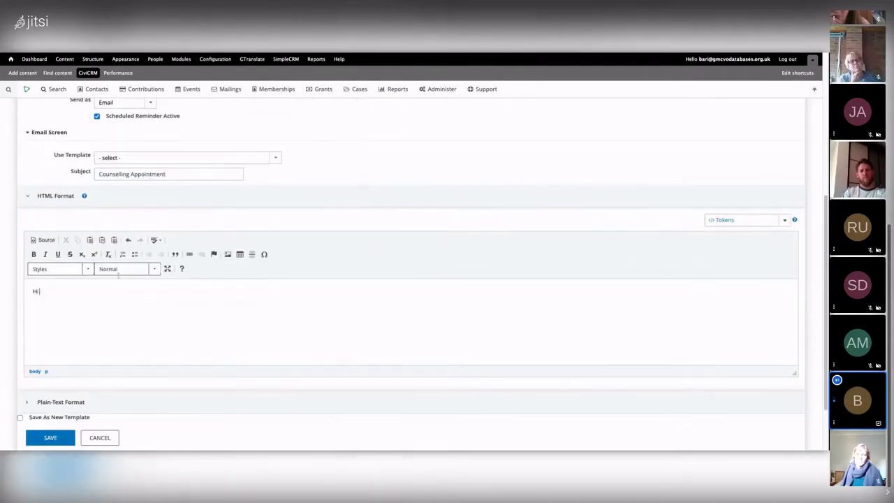
pyautogui.click(750, 222)
pyautogui.write('firs')
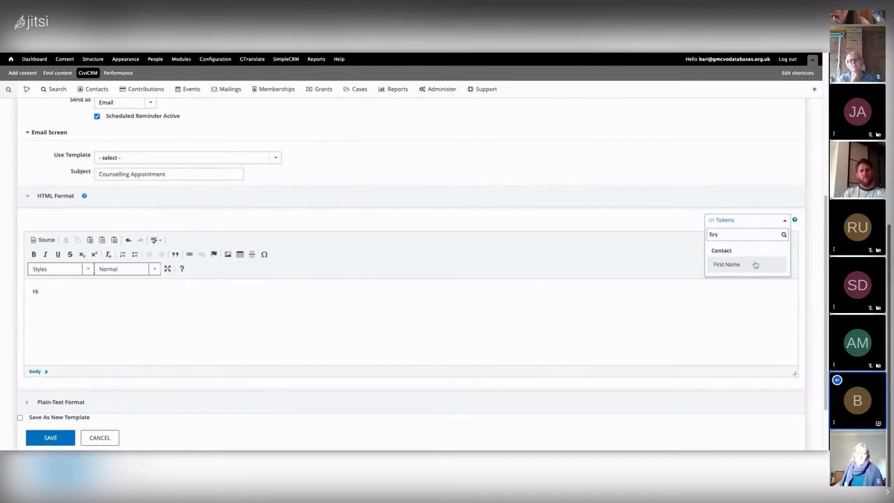
pyautogui.click(726, 265)
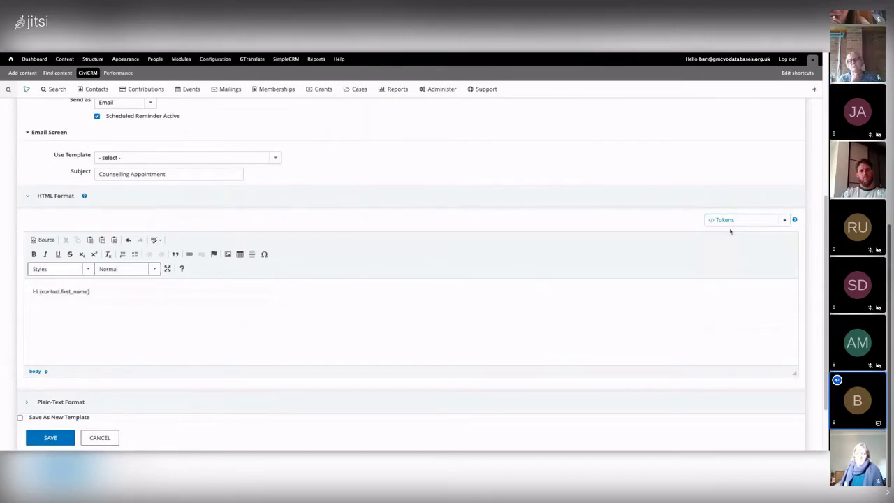
pyautogui.press('Return')
# Write 'You have an {activity.subject} on {activity.activity_date_time} with' on the next line
pyautogui.write('Yo')
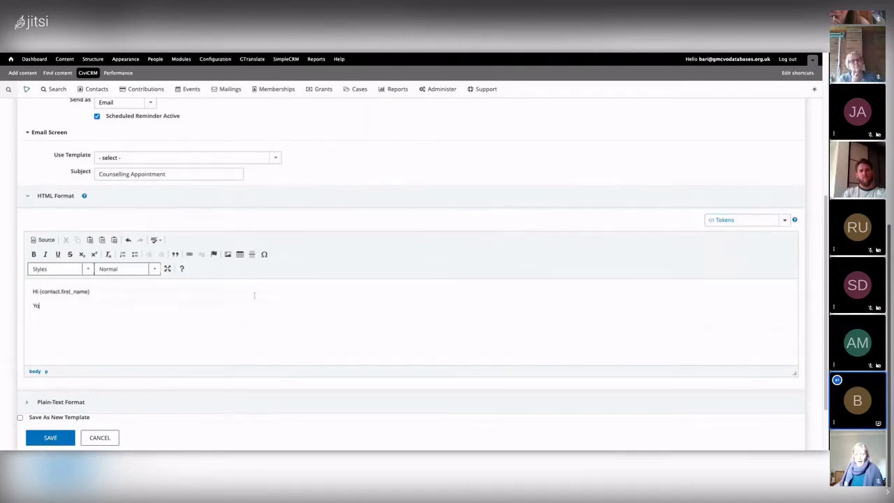
pyautogui.write('u have app')
pyautogui.press('BackSpace')
pyautogui.press('BackSpace')
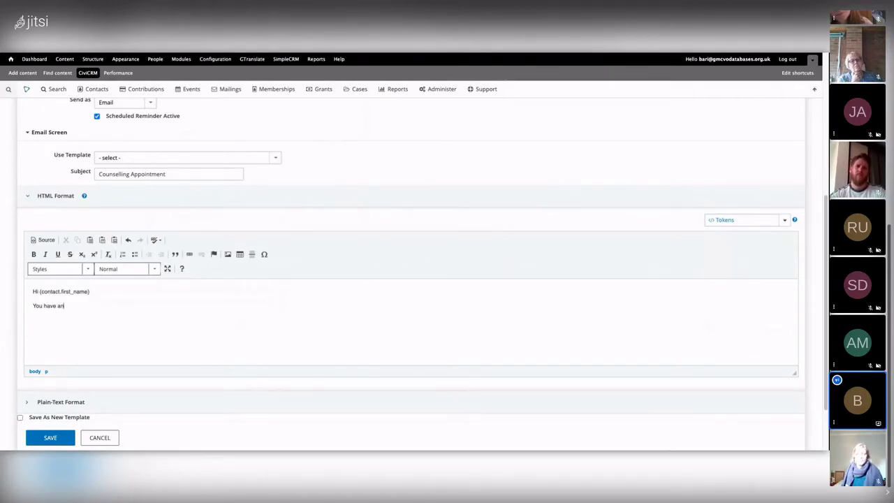
pyautogui.write('n')
pyautogui.click(734, 221)
pyautogui.write('ac')
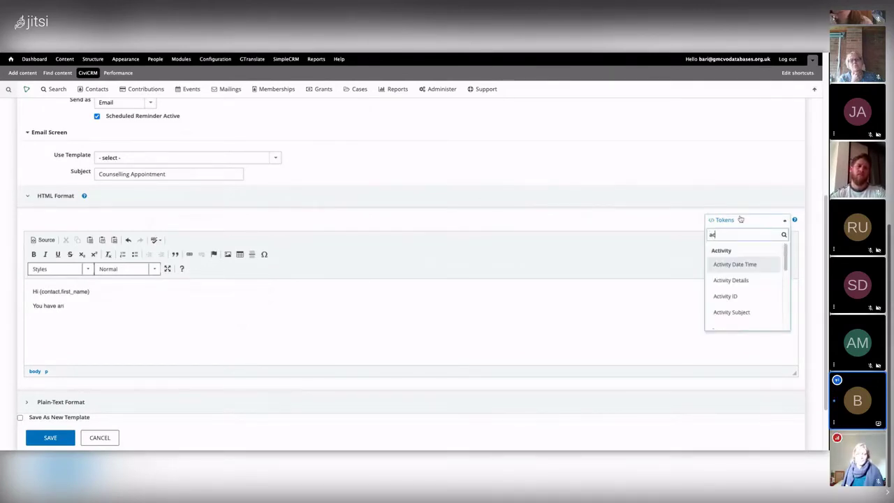
pyautogui.moveTo(786, 256); pyautogui.dragTo(776, 277)
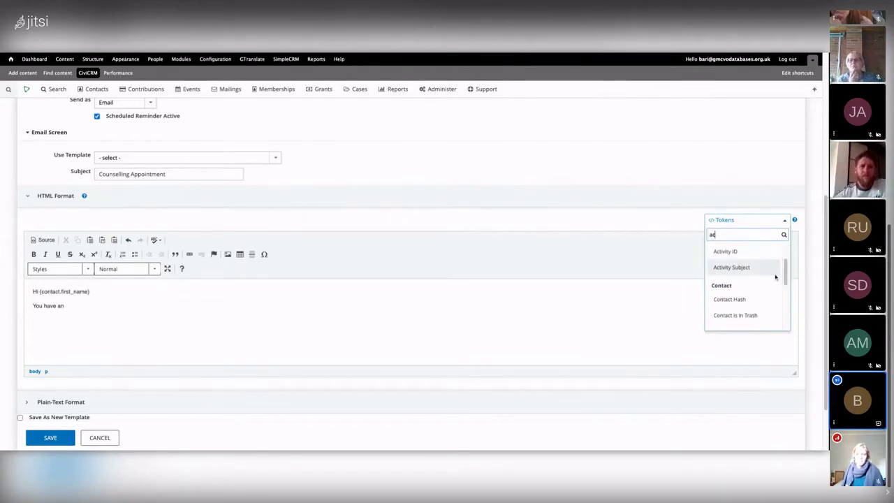
pyautogui.click(737, 269)
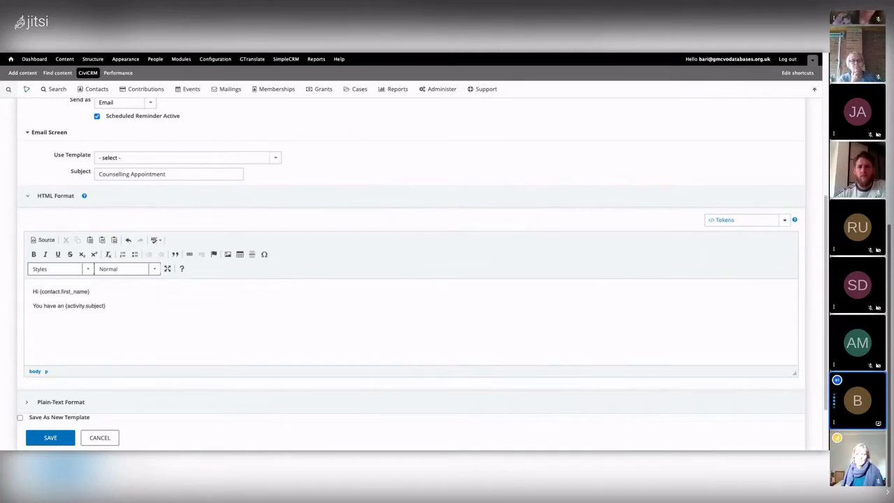
pyautogui.write('on')
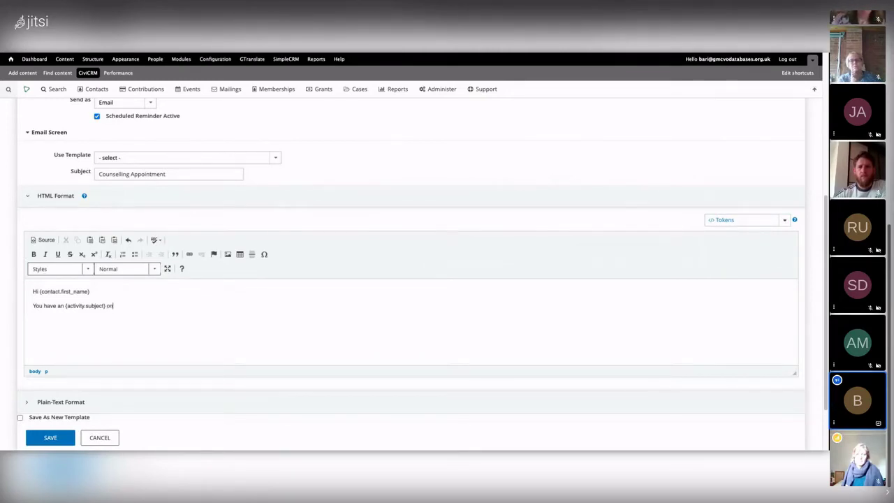
pyautogui.click(740, 224)
pyautogui.write('da')
pyautogui.click(740, 264)
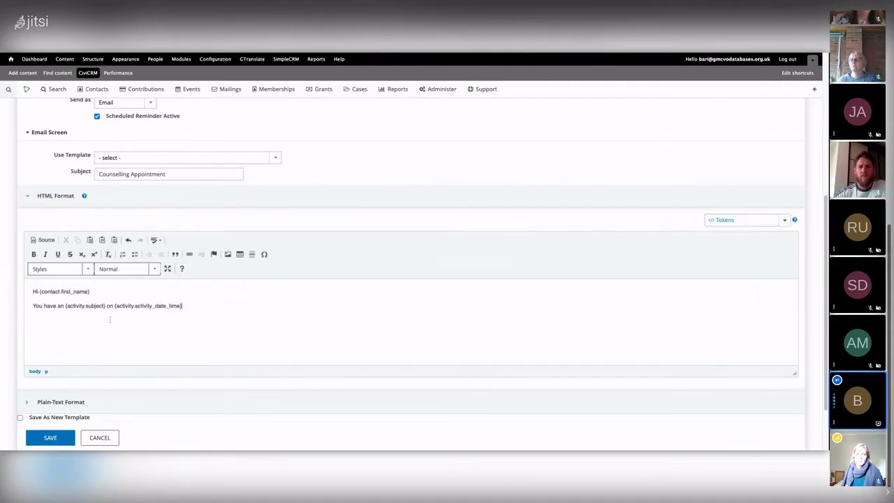
pyautogui.write('whit')
pyautogui.press('BackSpace')
pyautogui.press('BackSpace')
# End the line after 'with' with the hand-typed {activity.assignee} token
pyautogui.write('th')
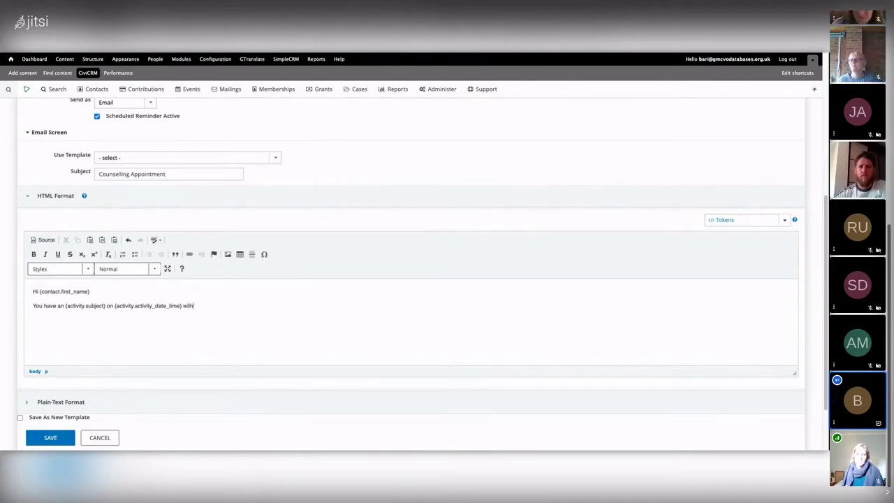
pyautogui.click(739, 223)
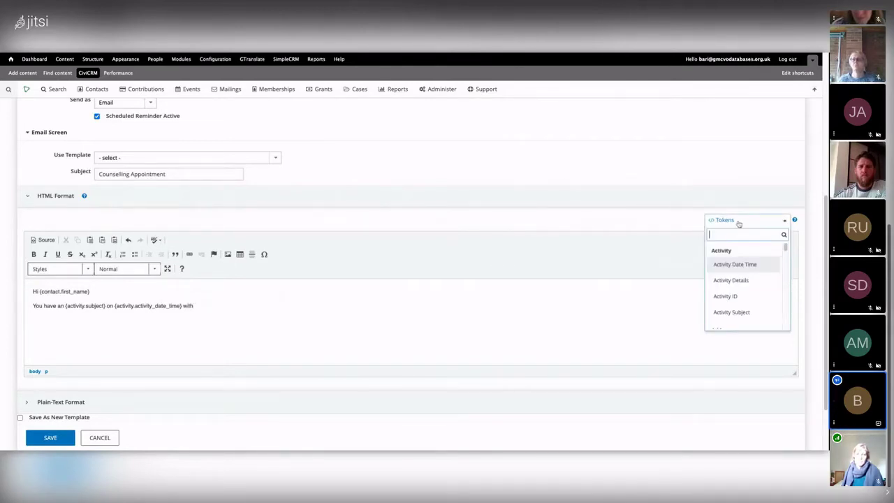
pyautogui.write('ass')
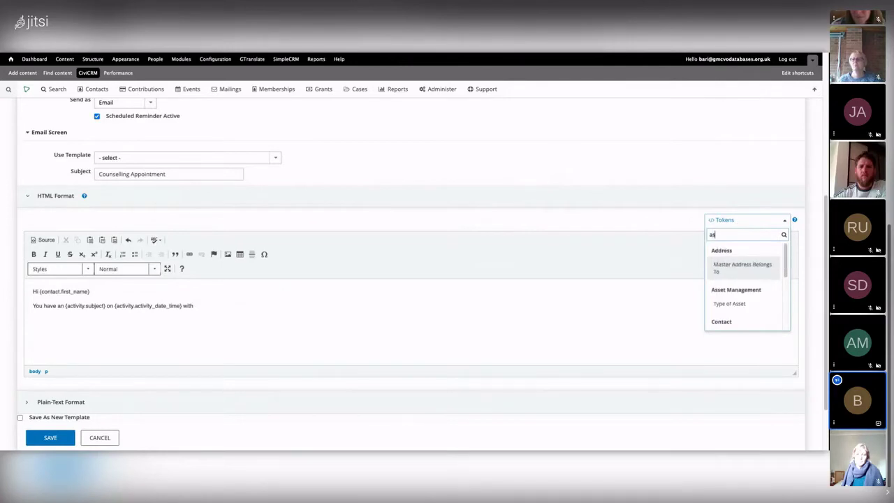
pyautogui.press('BackSpace')
pyautogui.press('BackSpace')
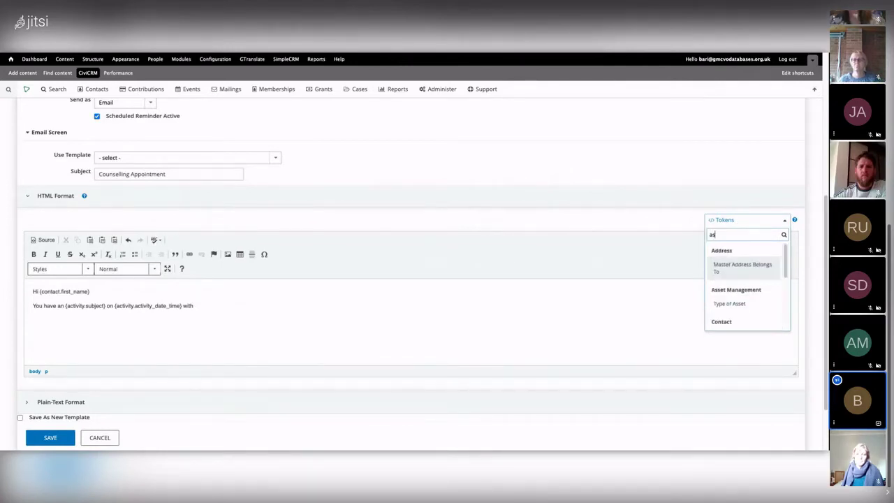
pyautogui.press('BackSpace')
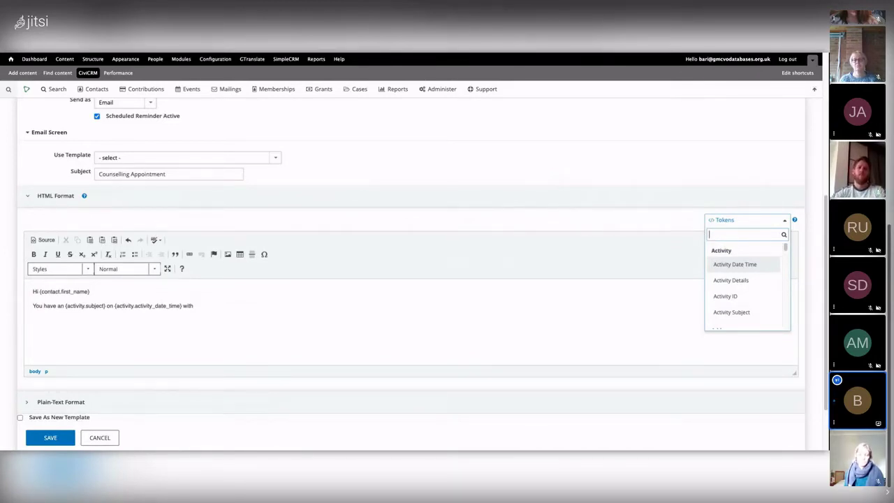
pyautogui.click(242, 309)
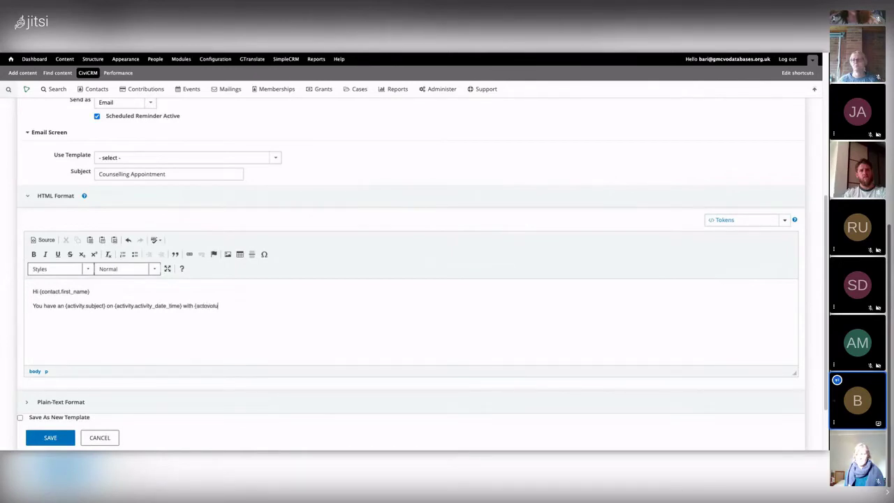
pyautogui.press('BackSpace')
pyautogui.write('ssign')
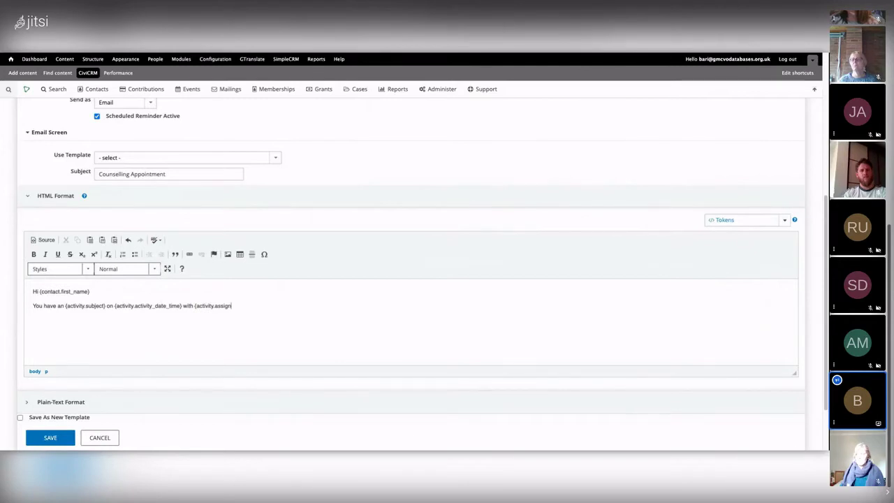
pyautogui.write('}')
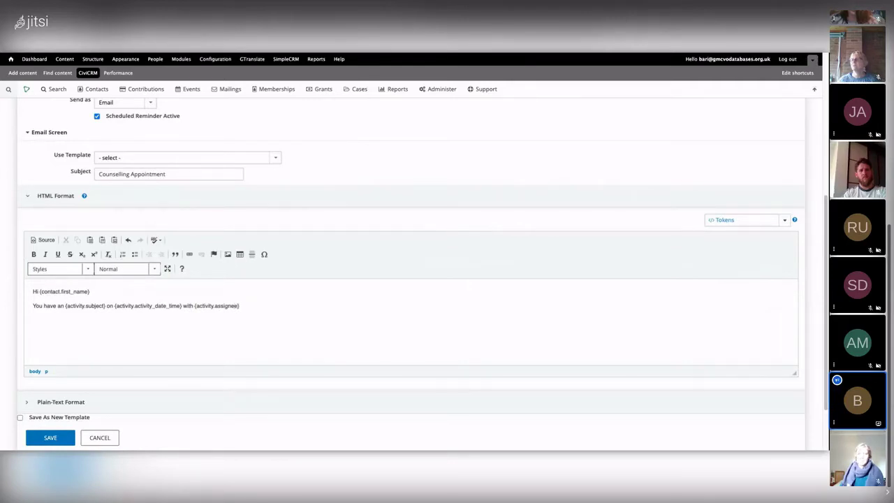
# Add a 'Cheers' closing followed by the sender's name on new lines
pyautogui.press('Return')
pyautogui.write('Cgeers')
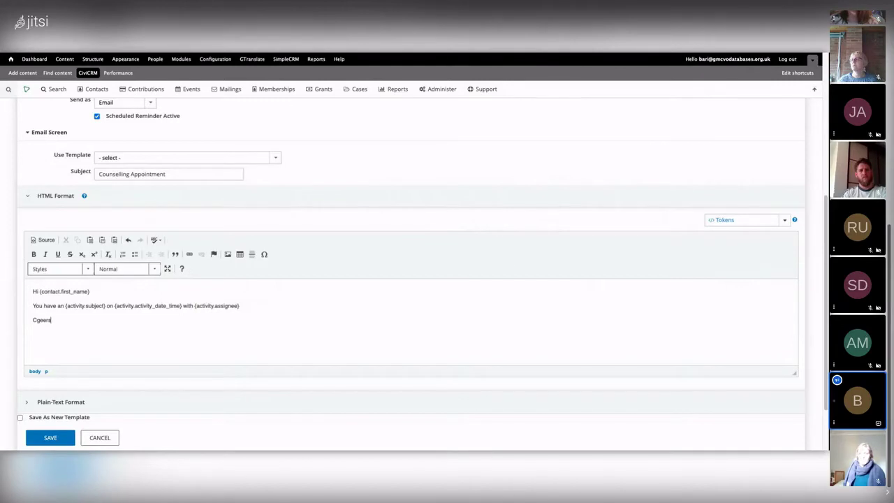
pyautogui.press('BackSpace')
pyautogui.press('BackSpace')
pyautogui.press('BackSpace')
pyautogui.write('ari')
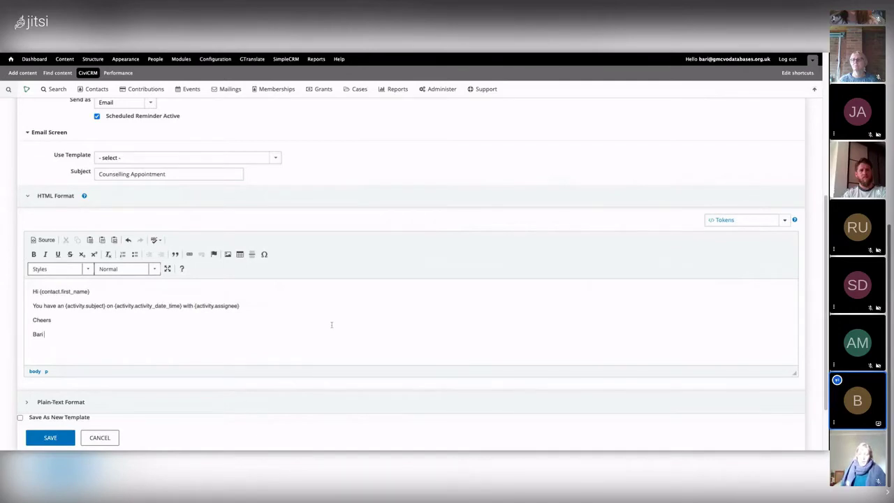
# Change Send as from SMS back to Email and review the email settings
pyautogui.scroll(1, 163, 309)
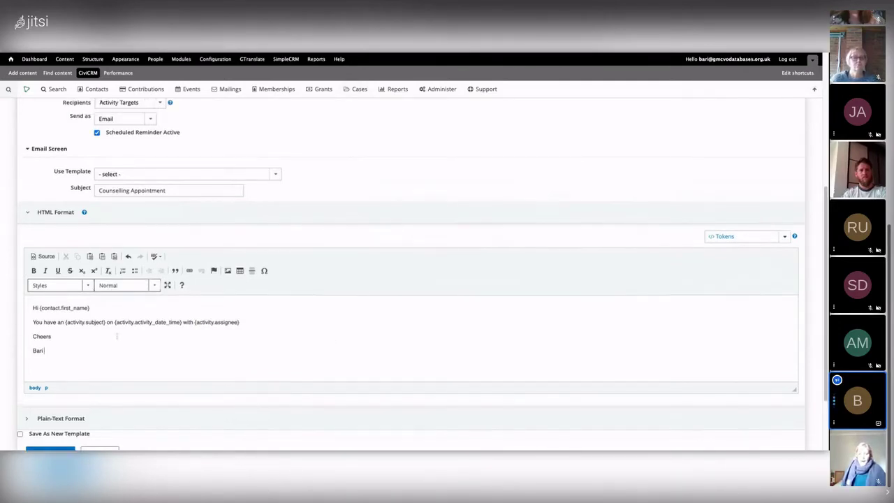
pyautogui.scroll(1, 164, 310)
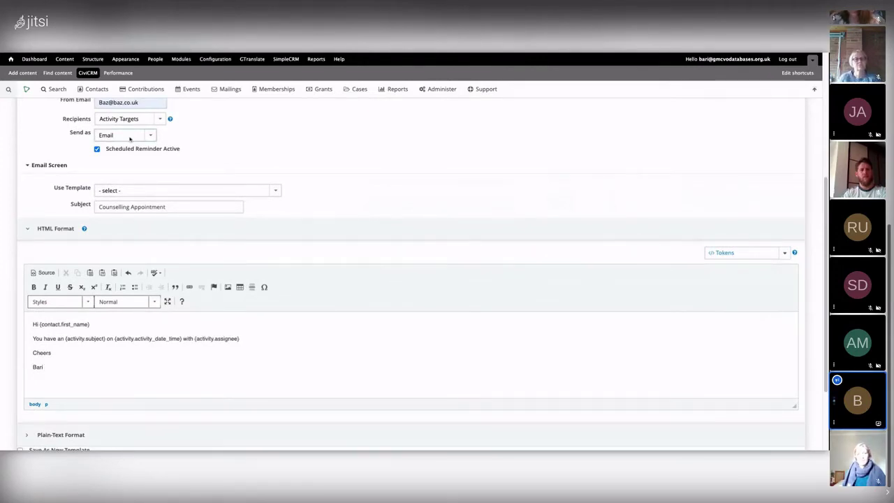
pyautogui.click(140, 166)
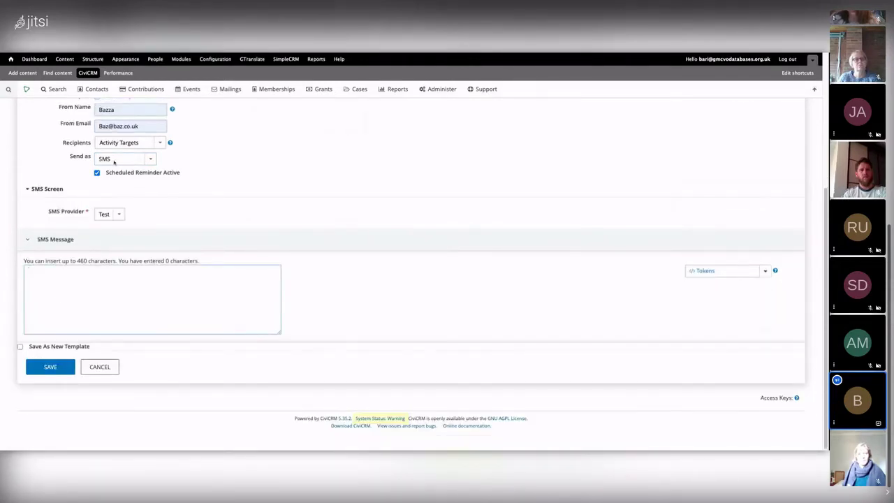
pyautogui.click(150, 159)
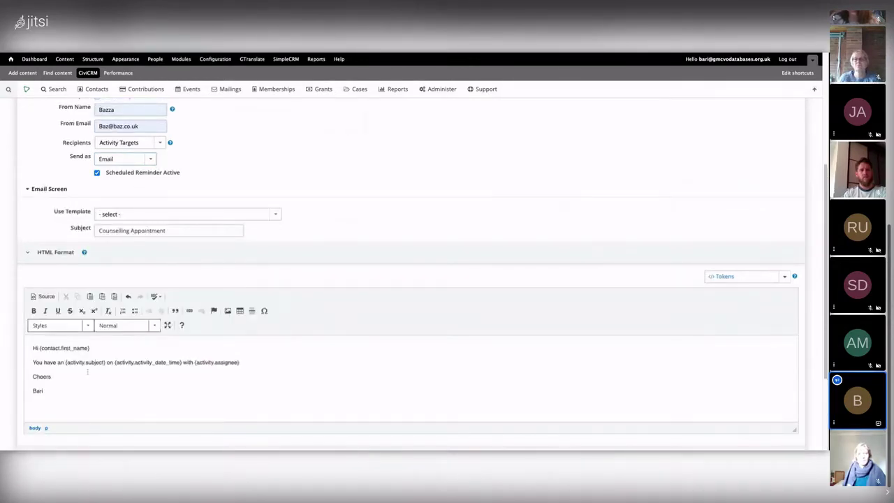
pyautogui.scroll(-1, 121, 188)
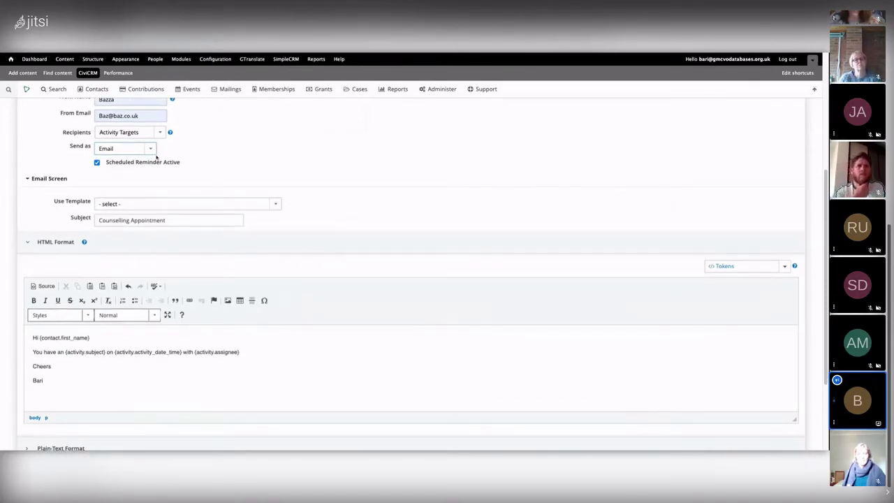
pyautogui.scroll(1, 201, 261)
pyautogui.scroll(-3, 202, 261)
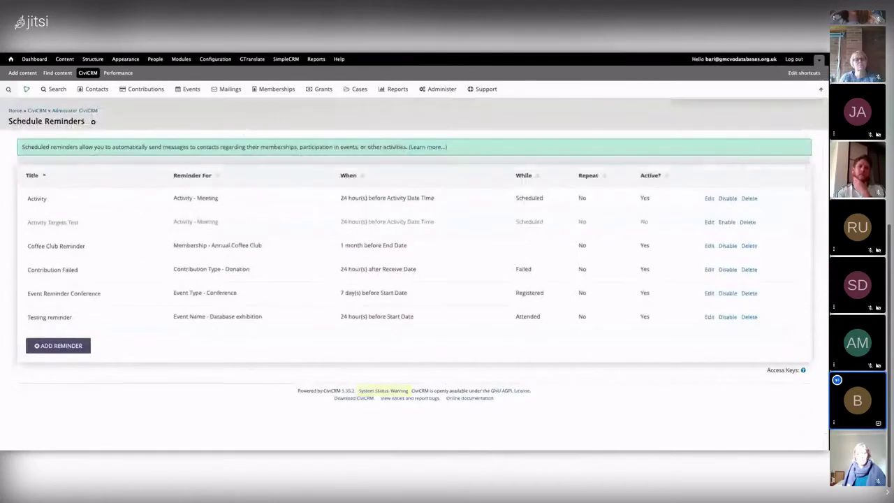
# Rename the Activity reminder to 'Activity Target' and start another new reminder
pyautogui.click(54, 199)
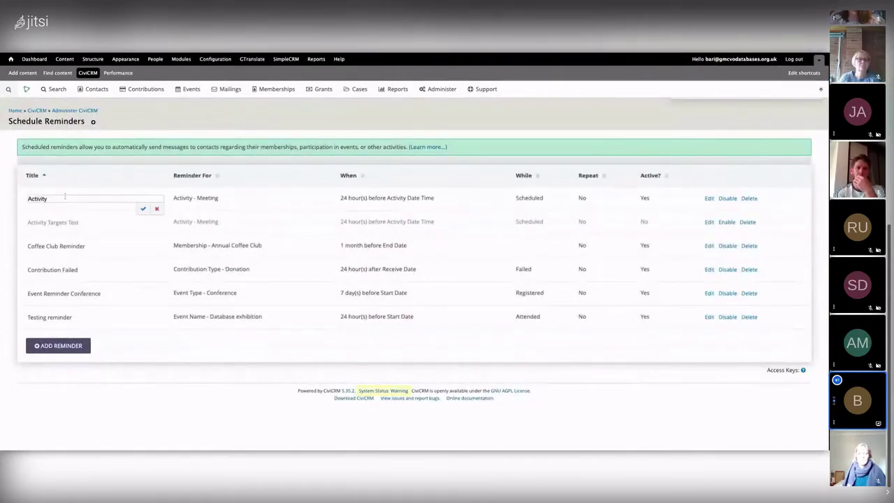
pyautogui.write('Target')
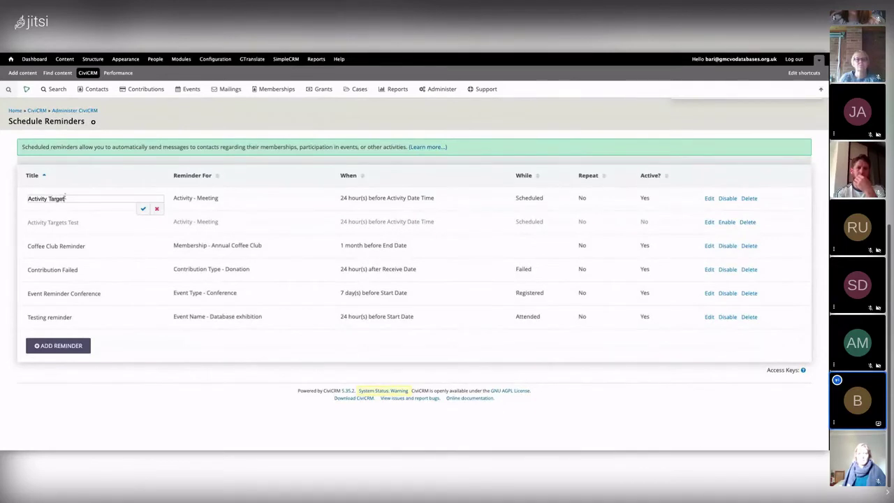
pyautogui.click(143, 210)
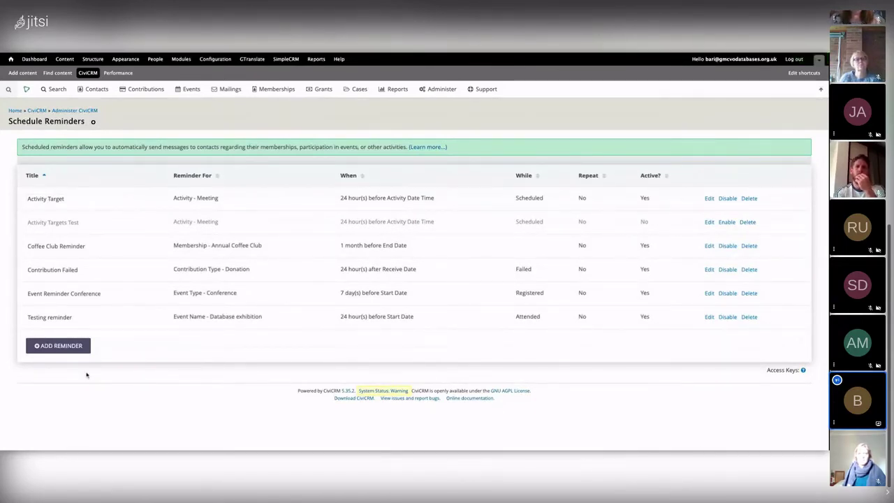
pyautogui.click(54, 352)
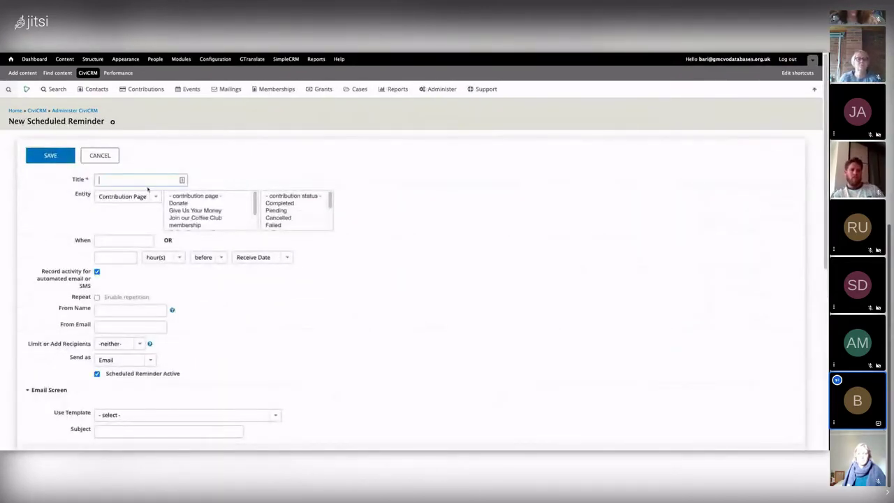
# Make the reminder about activities, send to Activity Assignees, and title it 'Activity Assignee'
pyautogui.click(116, 198)
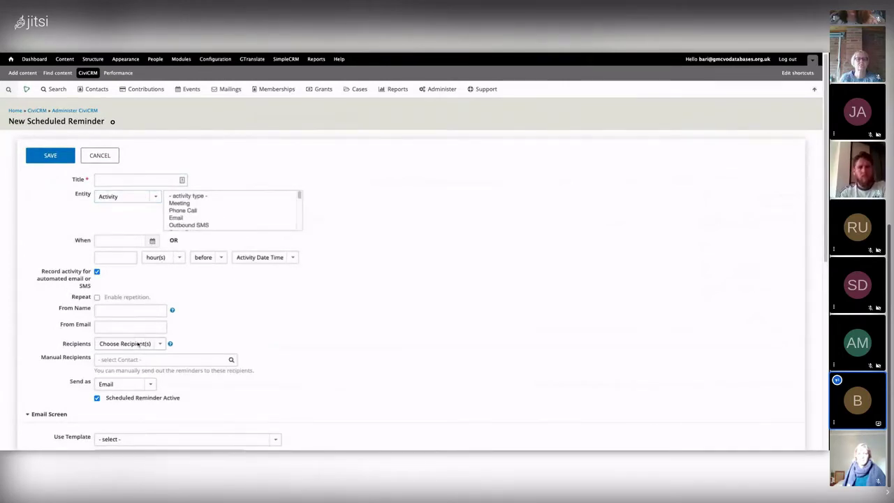
pyautogui.click(138, 344)
pyautogui.click(136, 320)
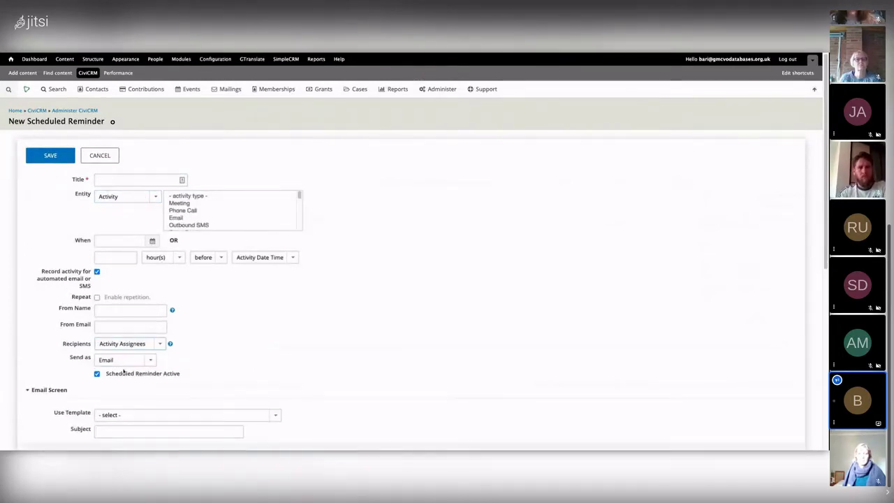
pyautogui.click(140, 181)
pyautogui.write('Activity Assign')
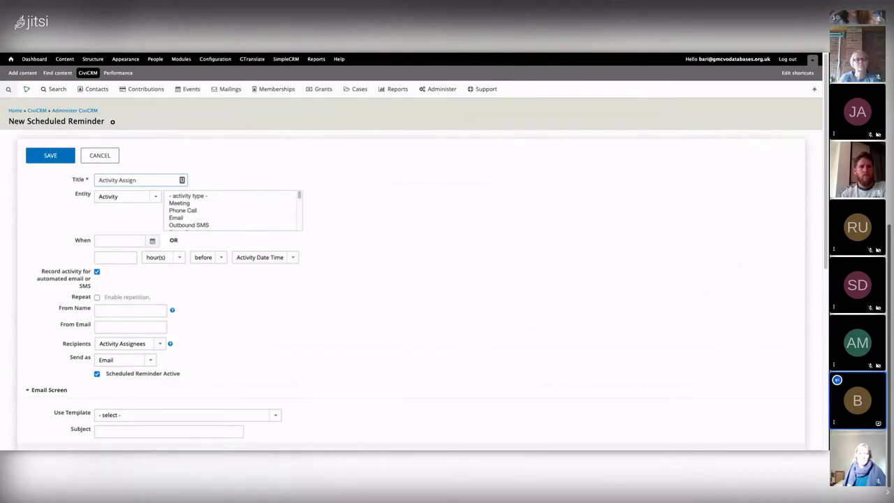
pyautogui.write('mee')
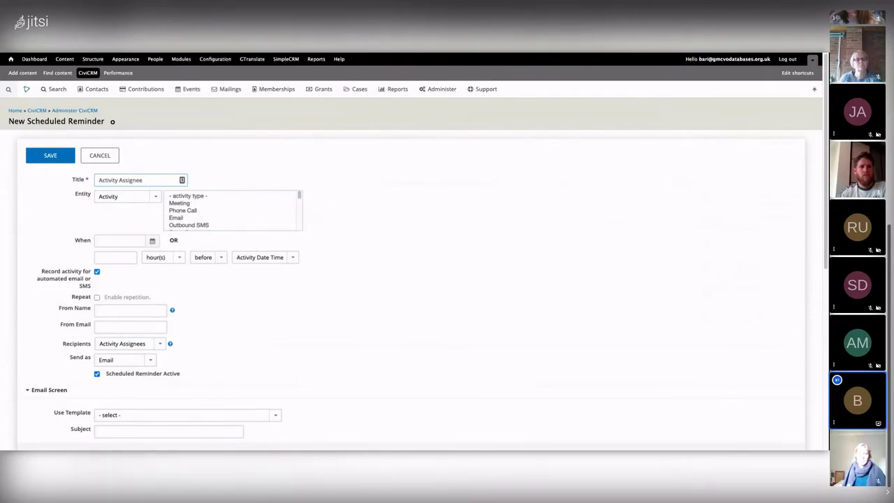
# Limit it to Scheduled Meetings, 48 hours before, and fill in sender name and e-mail
pyautogui.click(180, 204)
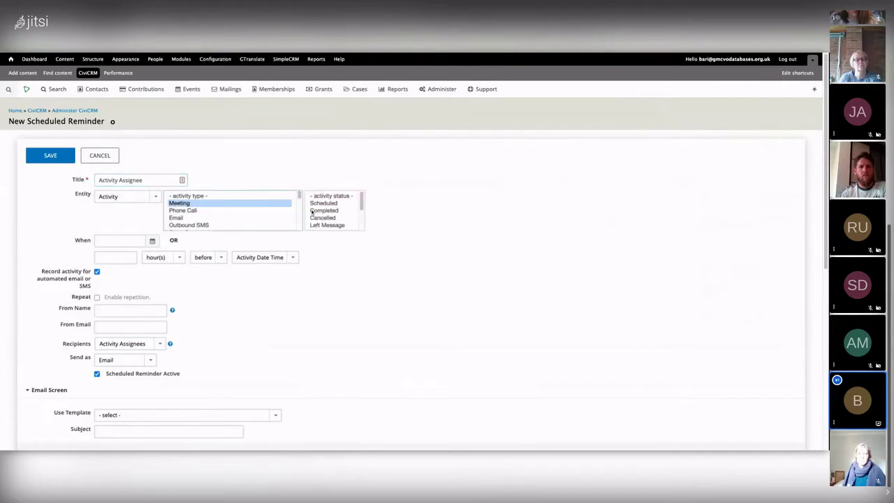
pyautogui.click(323, 204)
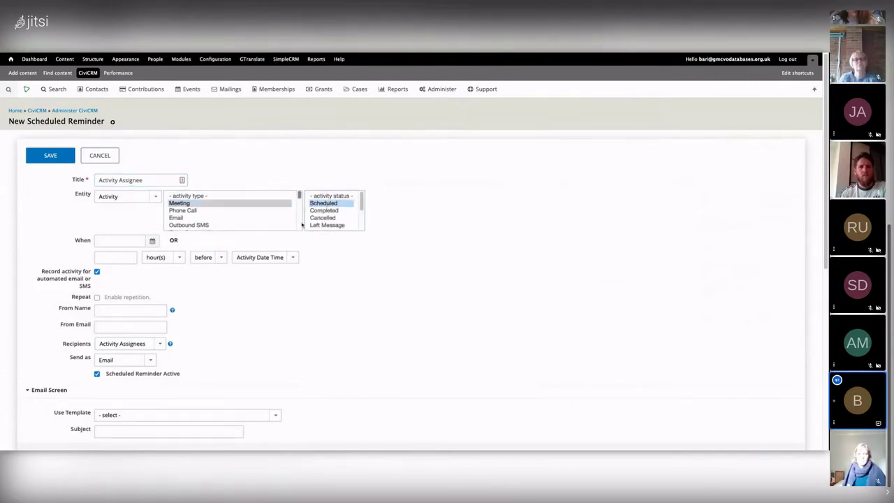
pyautogui.click(133, 257)
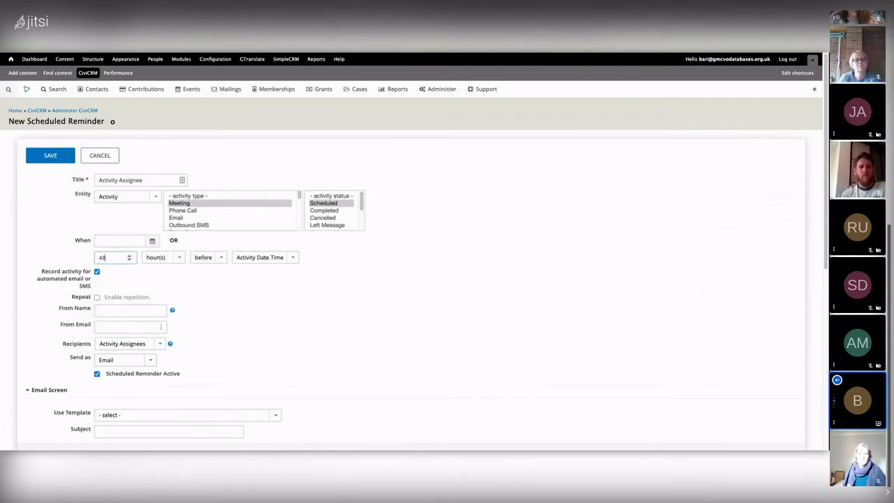
pyautogui.scroll(-1, 127, 306)
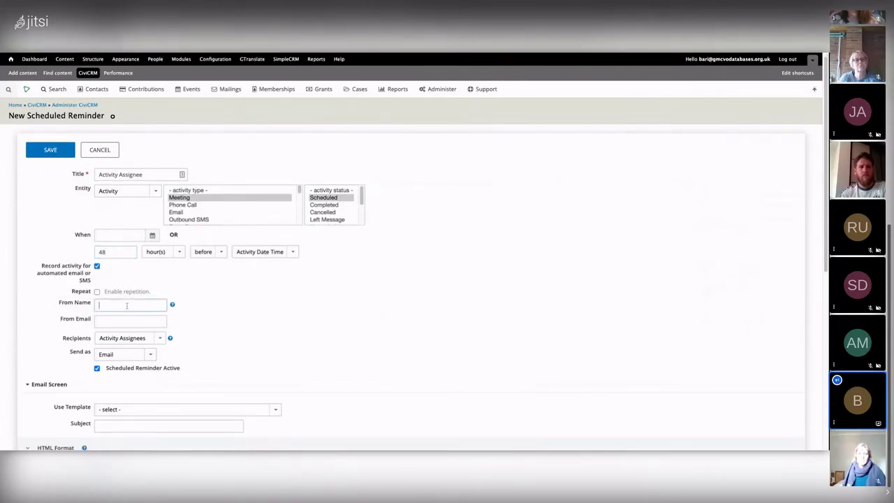
pyautogui.click(128, 308)
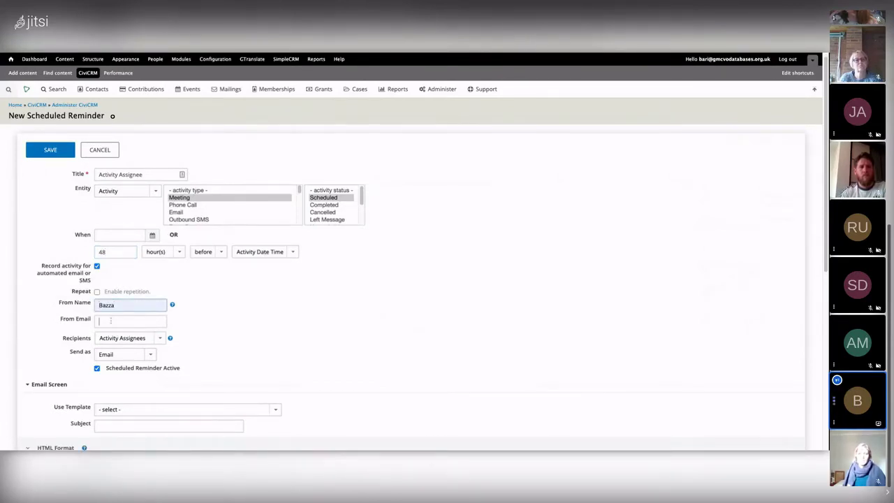
pyautogui.click(112, 331)
pyautogui.scroll(-5, 112, 342)
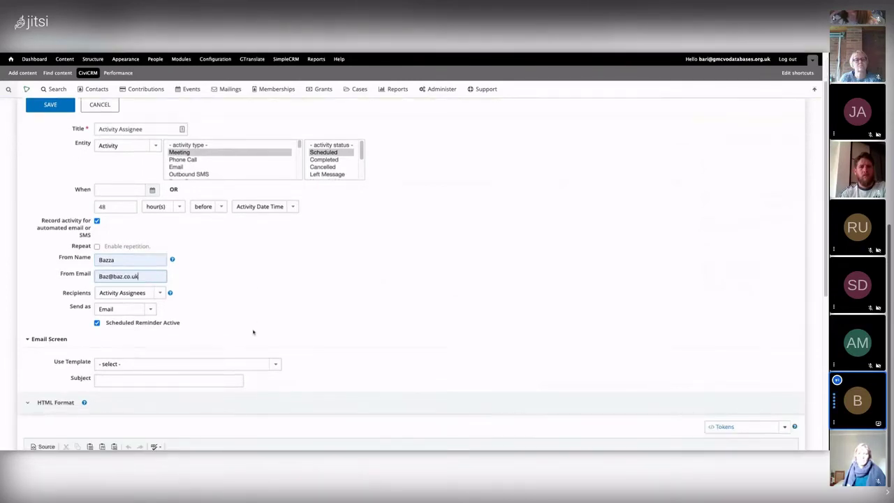
# Enter the subject 'Your Counselling Appointment Reminder'
pyautogui.click(166, 357)
pyautogui.write('Your aapoi')
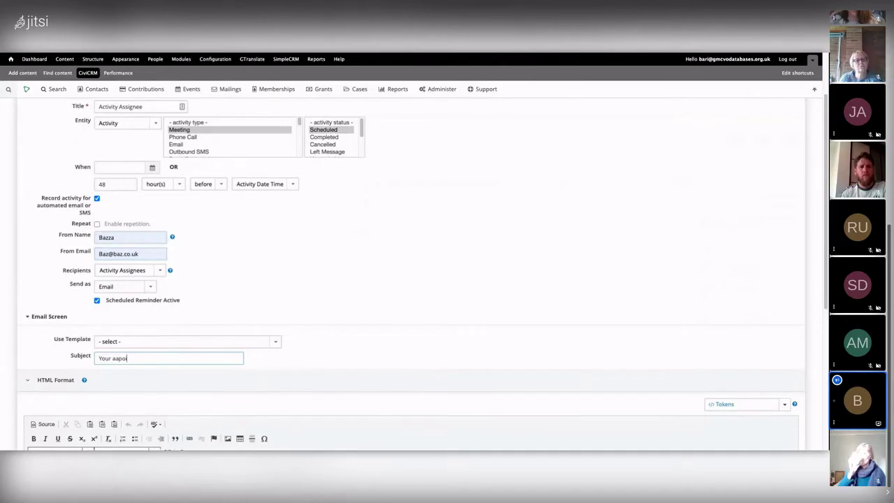
pyautogui.press('BackSpace')
pyautogui.press('BackSpace')
pyautogui.press('BackSpace')
pyautogui.press('BackSpace')
pyautogui.write('pp')
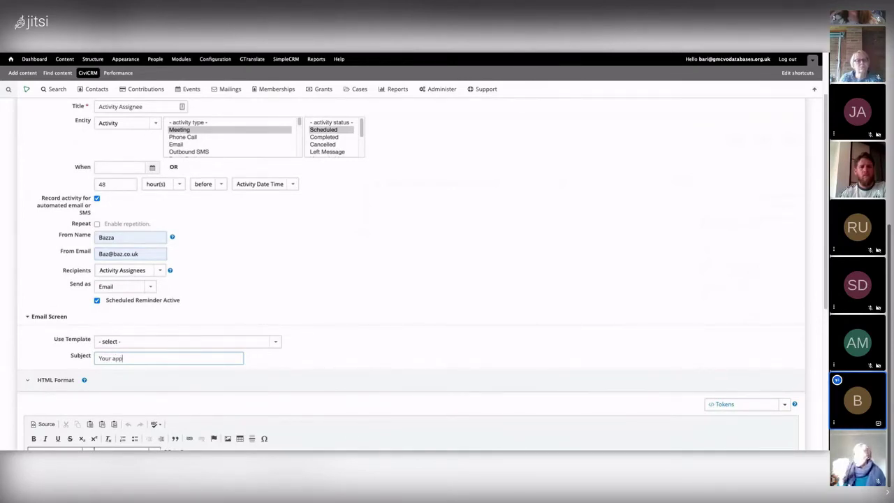
pyautogui.write('ointment with')
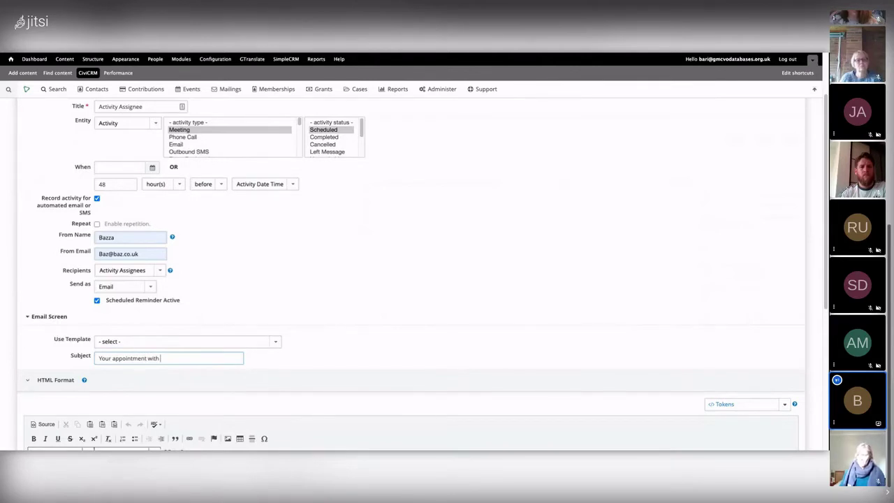
pyautogui.press('BackSpace')
pyautogui.press('BackSpace')
pyautogui.press('BackSpace')
pyautogui.press('BackSpace')
pyautogui.press('BackSpace')
pyautogui.press('BackSpace')
pyautogui.press('BackSpace')
pyautogui.press('BackSpace')
pyautogui.press('BackSpace')
pyautogui.press('BackSpace')
pyautogui.press('BackSpace')
pyautogui.press('BackSpace')
pyautogui.press('BackSpace')
pyautogui.press('BackSpace')
pyautogui.press('BackSpace')
pyautogui.press('BackSpace')
pyautogui.write('i')
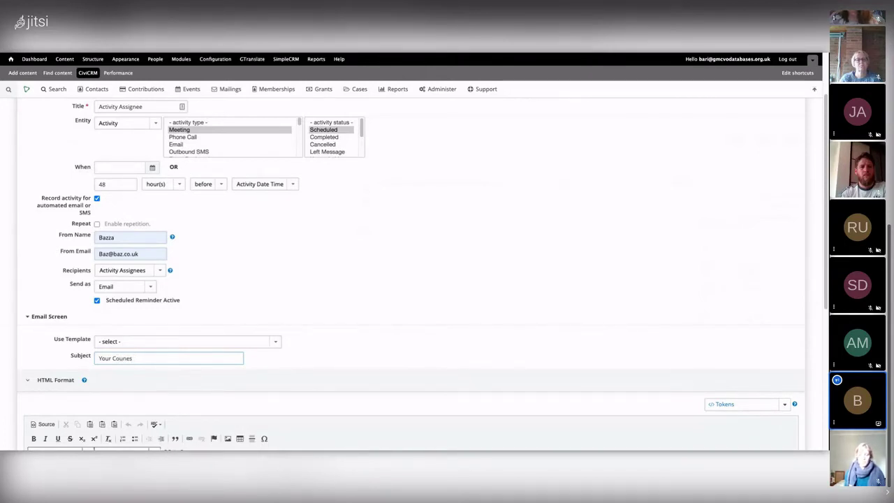
pyautogui.write('g Appointemtn')
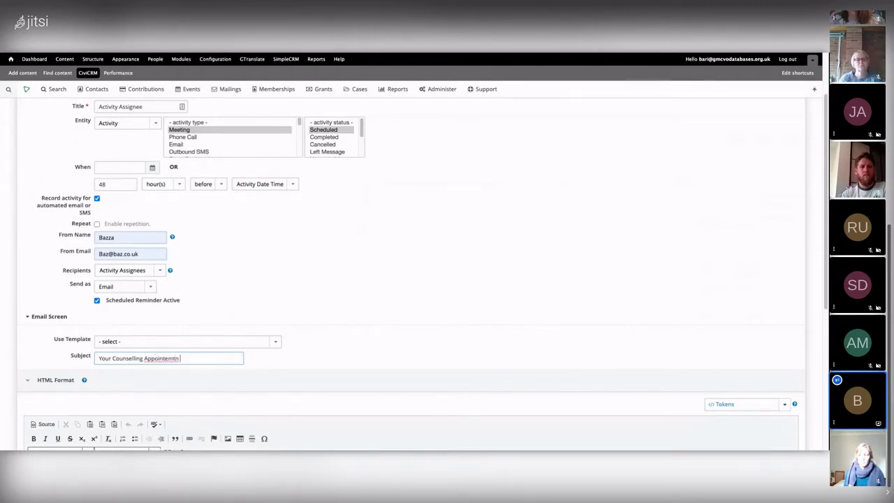
pyautogui.press('BackSpace')
pyautogui.write('ent R')
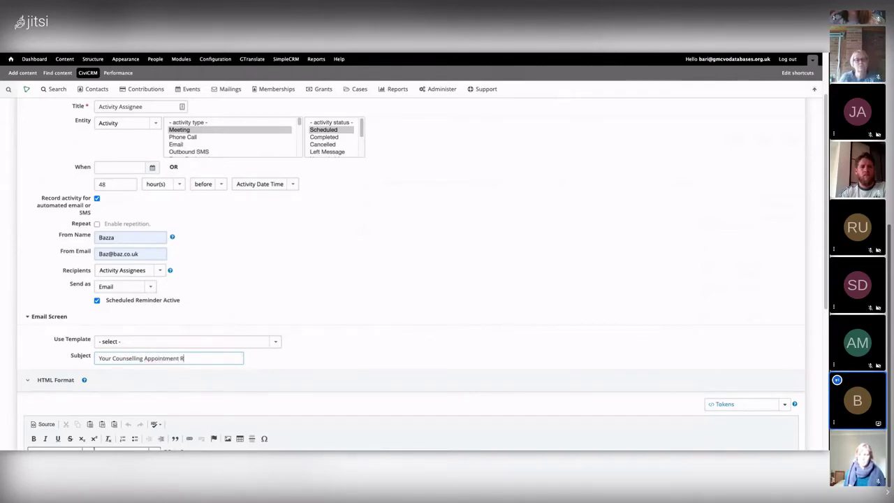
pyautogui.write('eminder')
pyautogui.scroll(-3, 104, 314)
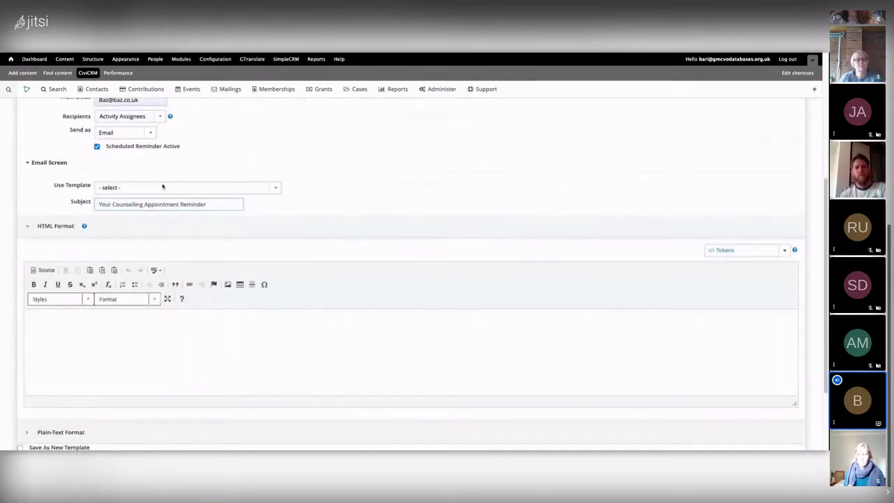
pyautogui.click(43, 332)
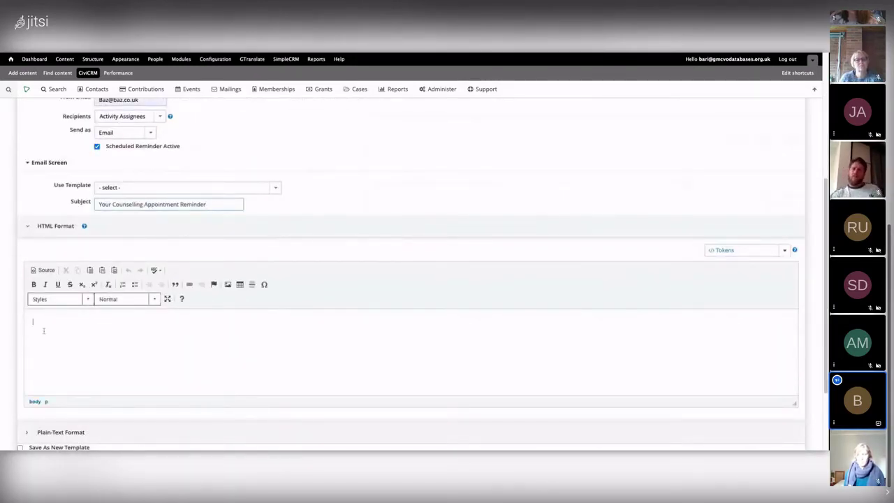
pyautogui.scroll(-2, 151, 190)
pyautogui.write('H')
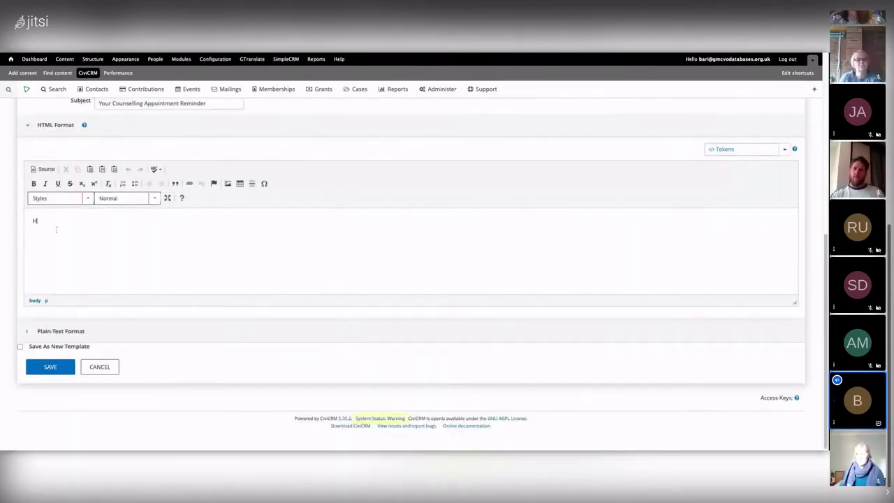
pyautogui.write('i your appointment is on')
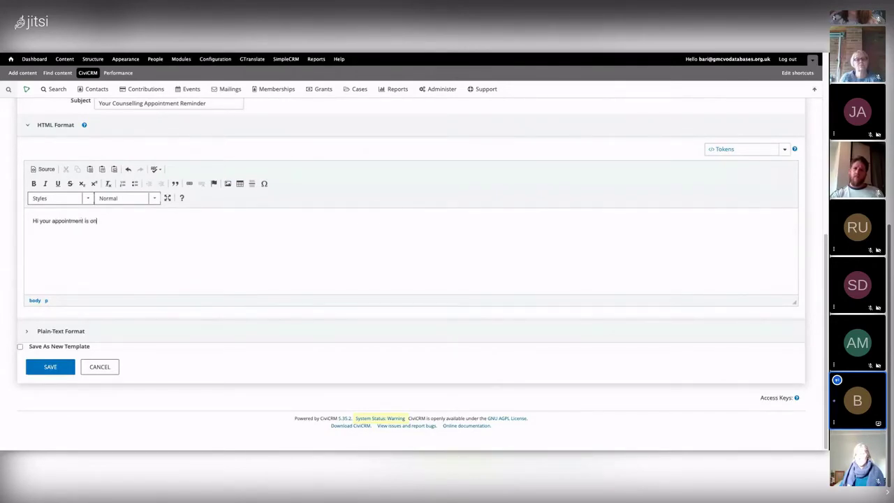
pyautogui.click(733, 152)
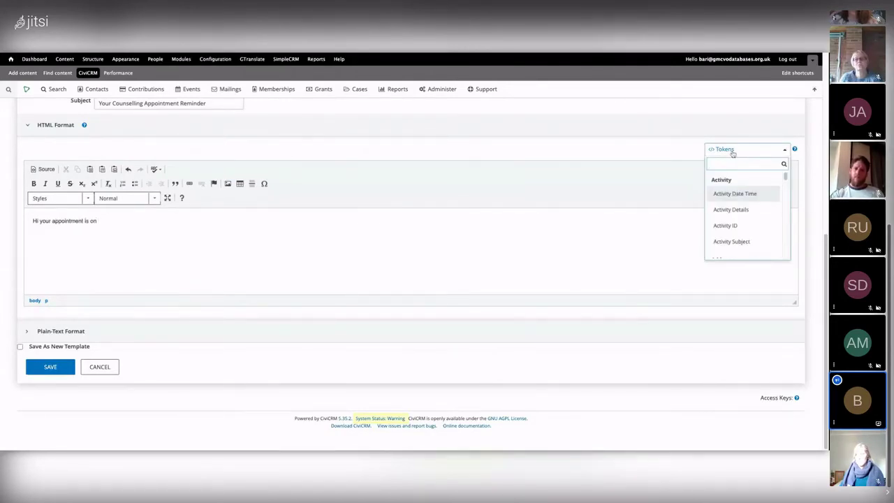
pyautogui.click(735, 194)
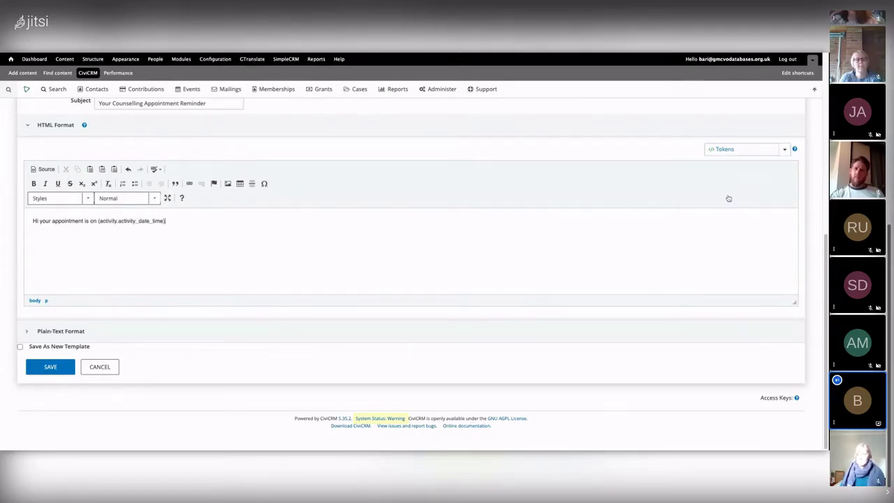
pyautogui.scroll(1, 169, 263)
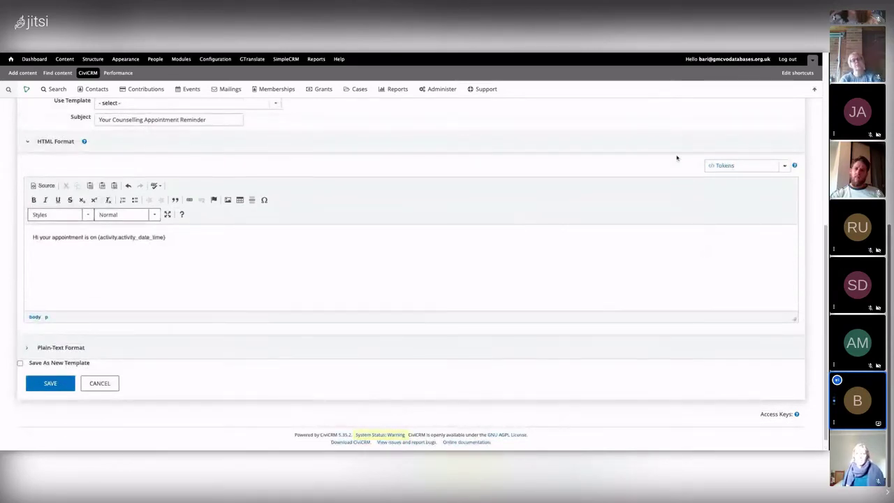
pyautogui.scroll(5, 425, 248)
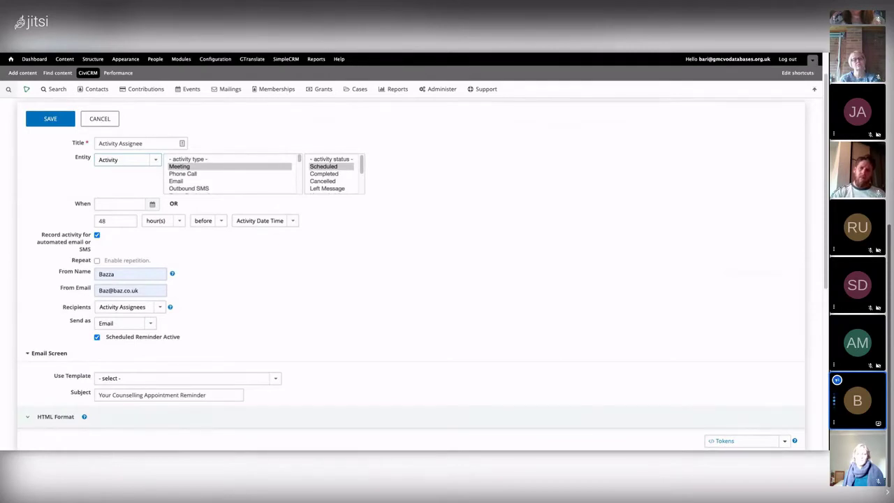
pyautogui.scroll(-3, 497, 233)
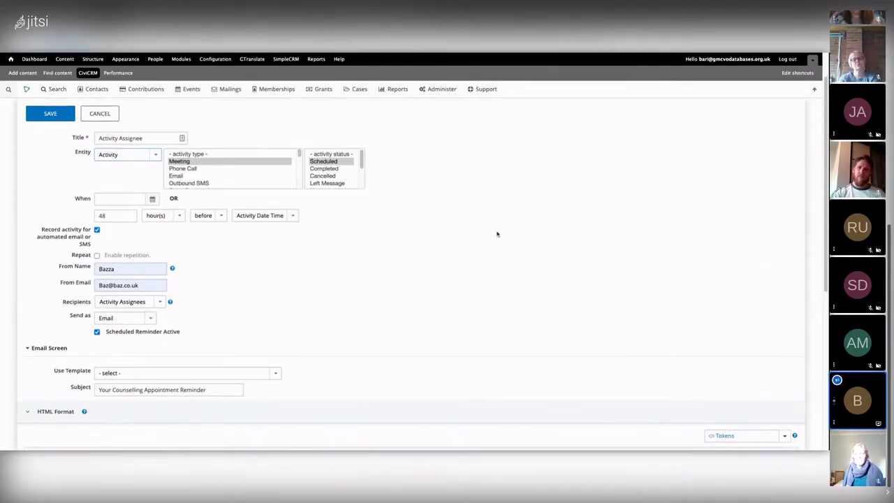
pyautogui.click(745, 342)
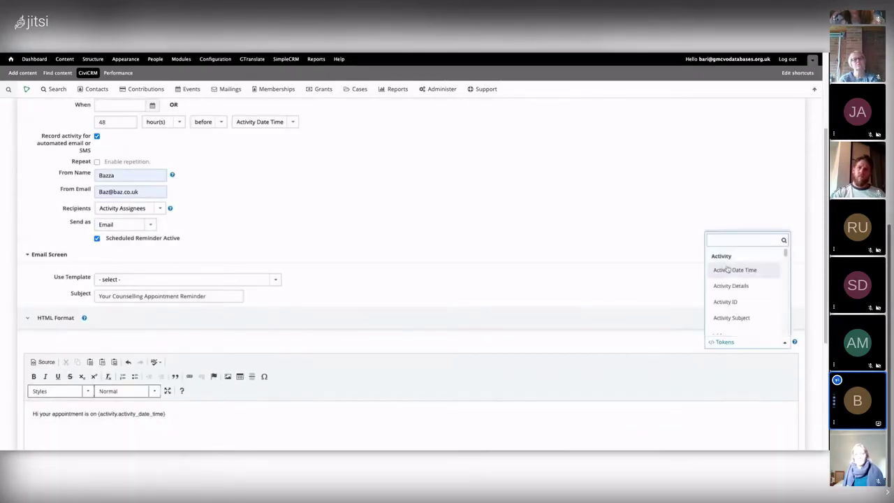
pyautogui.scroll(-1, 752, 293)
pyautogui.scroll(-10, 752, 293)
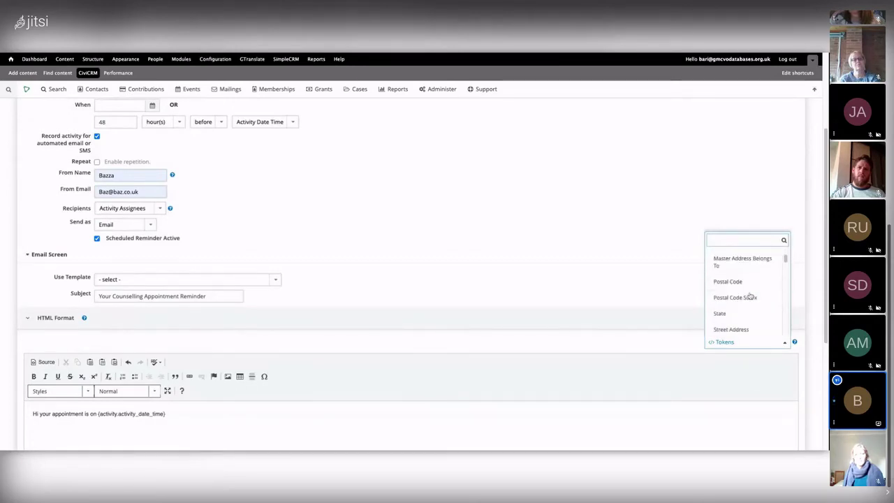
pyautogui.scroll(-5, 743, 312)
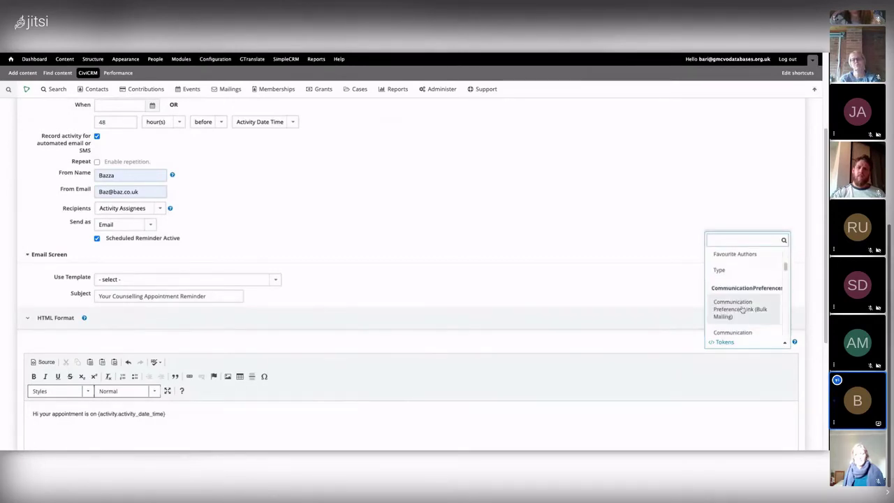
pyautogui.scroll(-8, 742, 310)
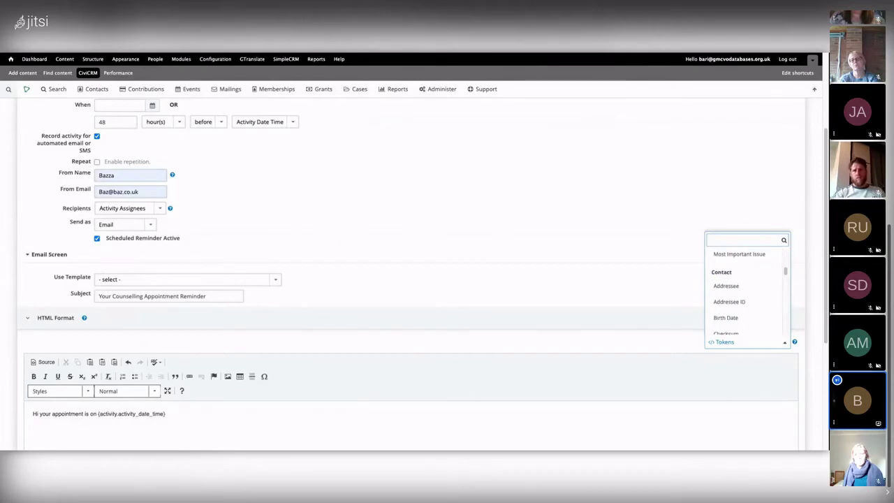
pyautogui.scroll(20, 743, 305)
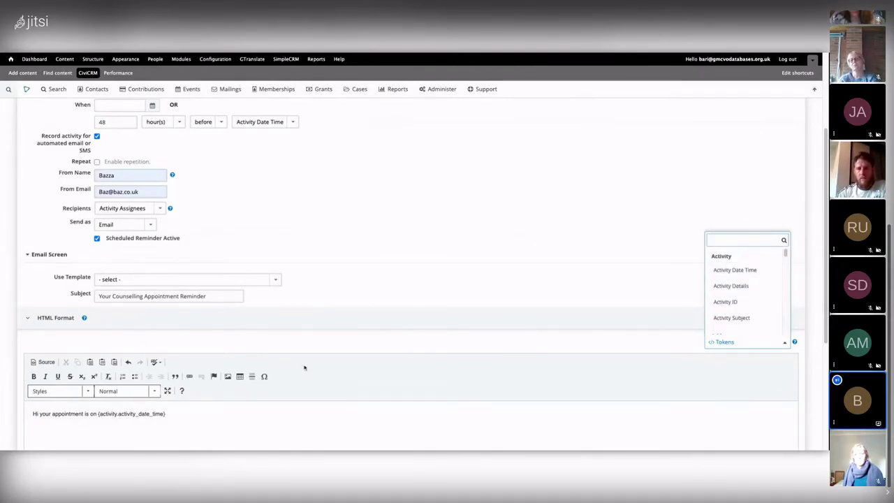
pyautogui.click(187, 414)
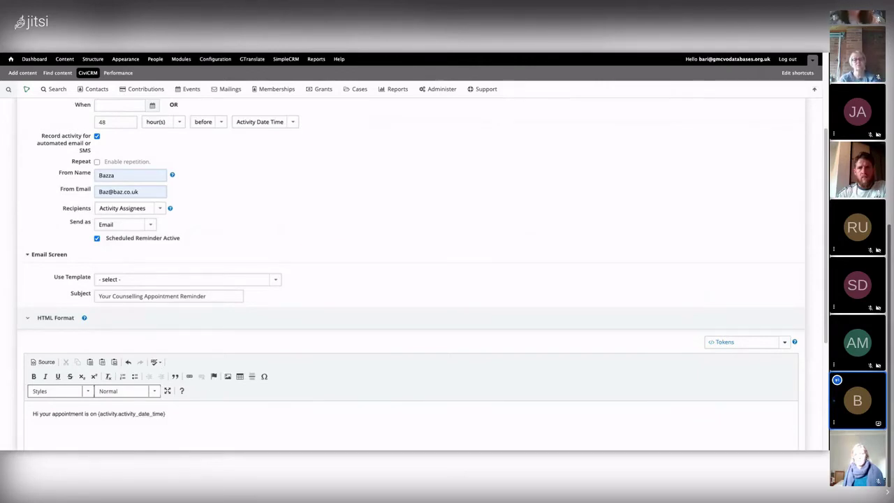
pyautogui.scroll(1, 412, 273)
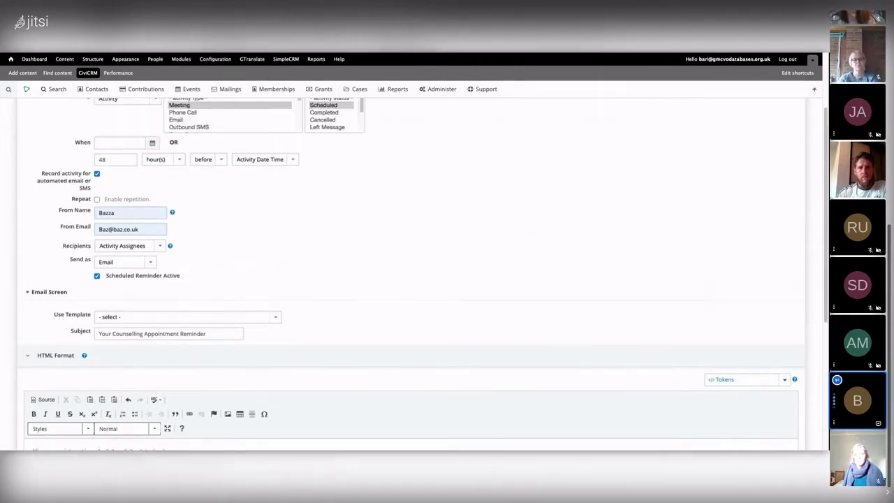
# Open Administer > Customize Data and Screens > Custom Fields to list the custom field sets
pyautogui.scroll(1, 159, 119)
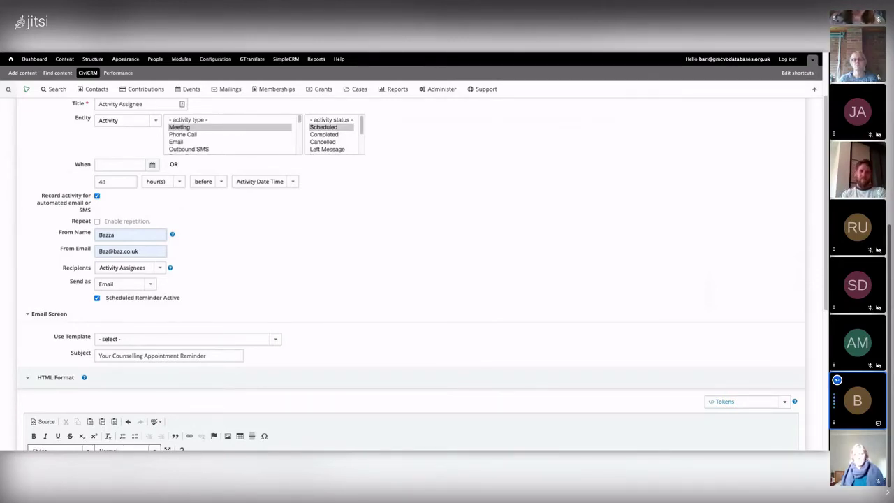
pyautogui.click(442, 89)
pyautogui.moveTo(457, 123)
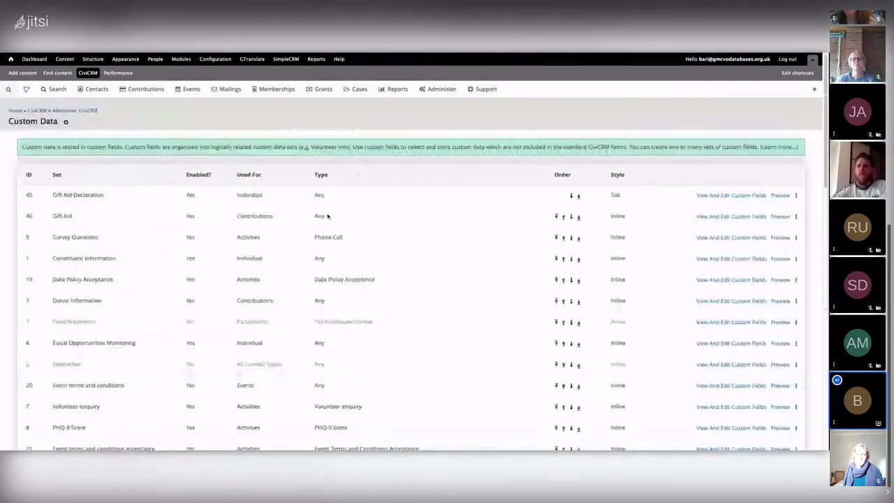
# Check the Gift Aid Declaration 'UK Tax Payer?' field and place the {custom_89} token line in the message
pyautogui.click(729, 197)
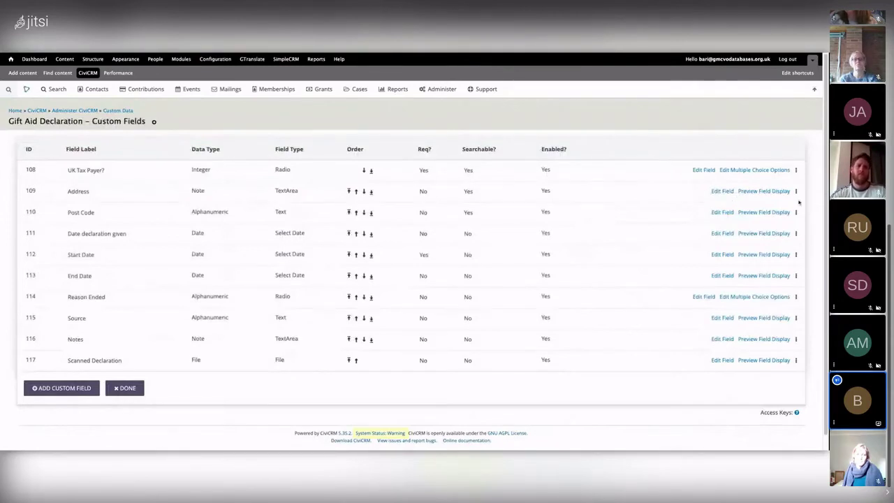
pyautogui.click(703, 169)
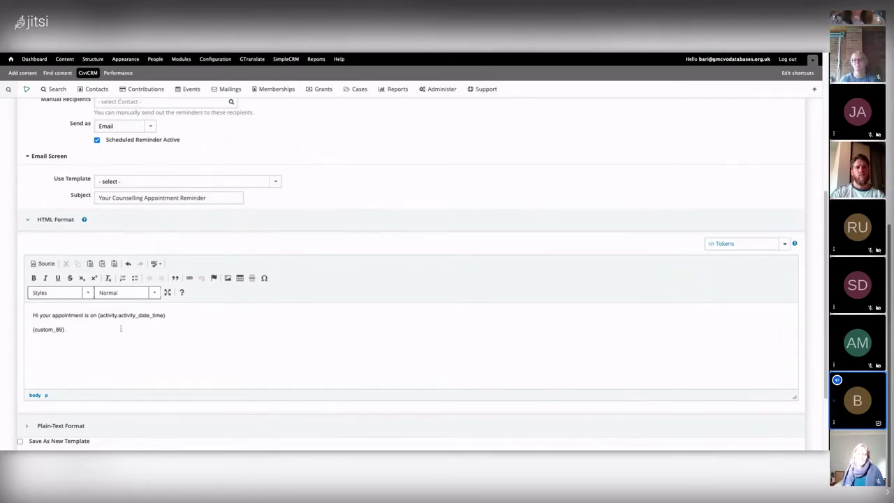
pyautogui.moveTo(64, 329); pyautogui.dragTo(56, 330)
pyautogui.click(74, 329)
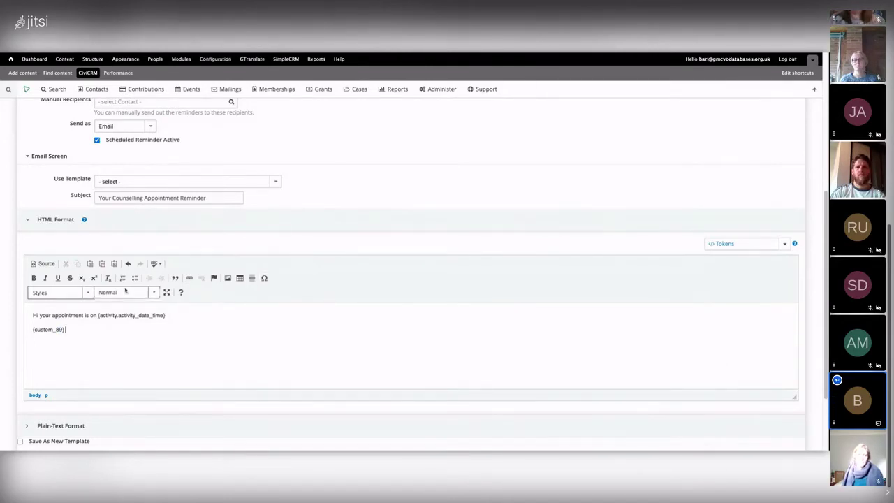
pyautogui.scroll(2, 96, 336)
pyautogui.scroll(2, 96, 336)
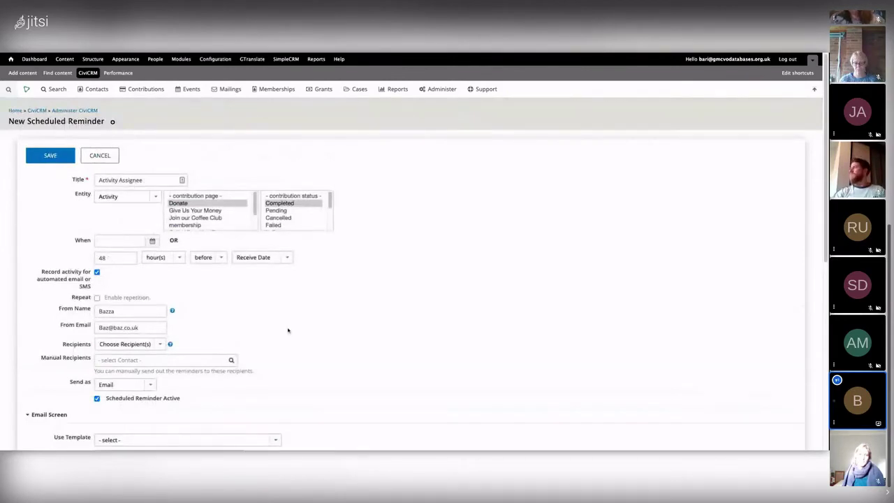
pyautogui.scroll(-4, 283, 363)
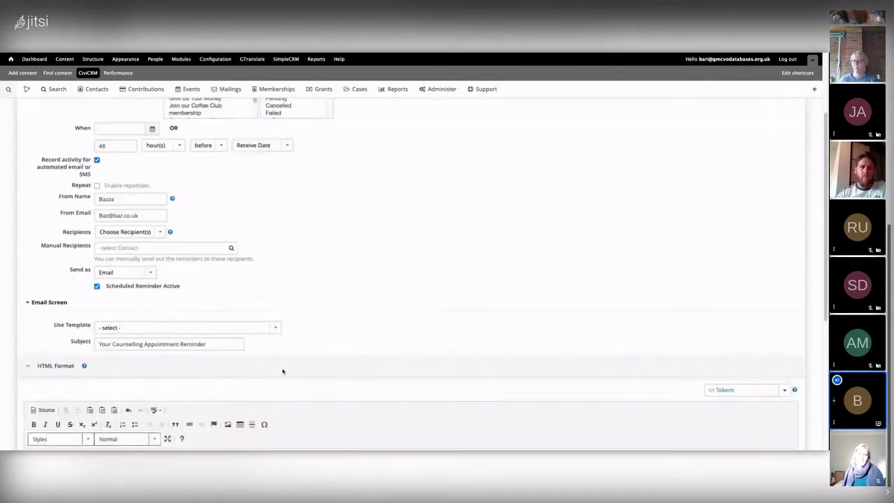
pyautogui.tripleClick(80, 327)
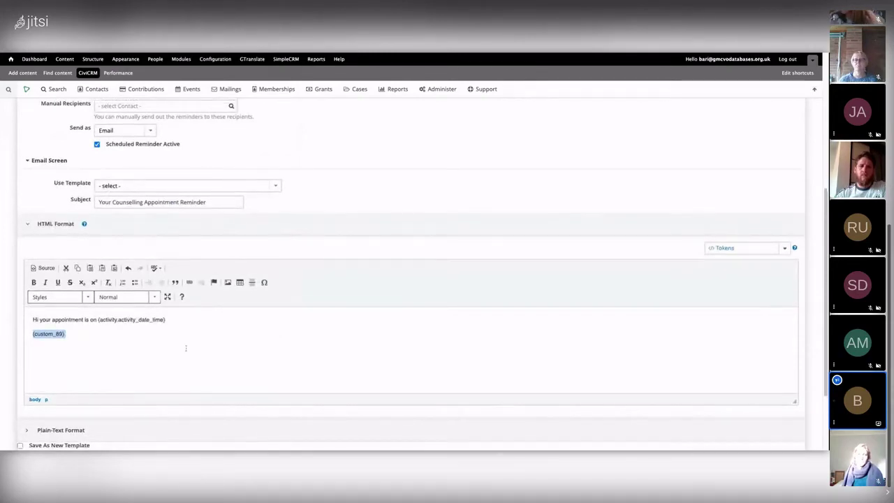
pyautogui.scroll(4, 186, 348)
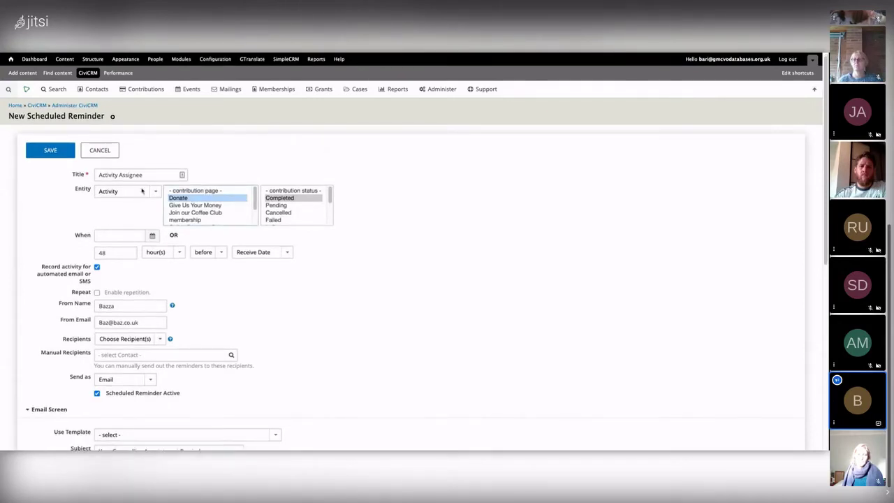
# Compare the Coffee Club and membership contribution pages, return to Donate, and reselect the {custom_89} line
pyautogui.click(134, 192)
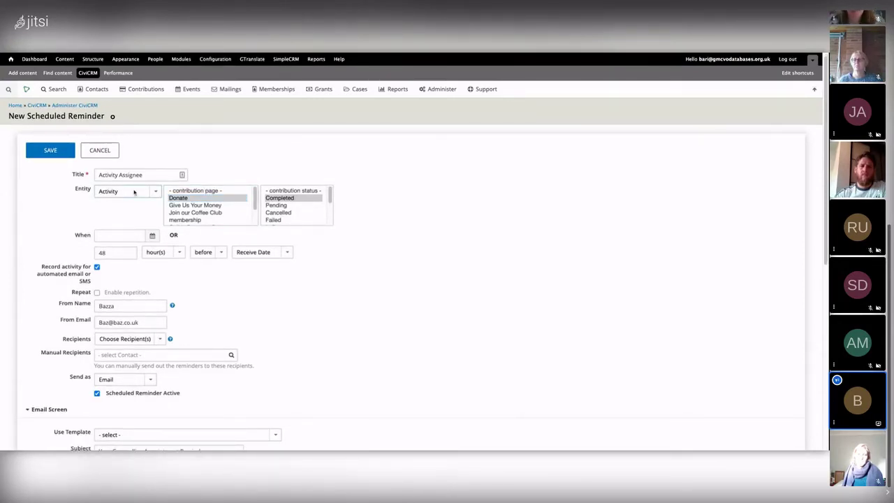
pyautogui.moveTo(256, 187); pyautogui.dragTo(256, 187)
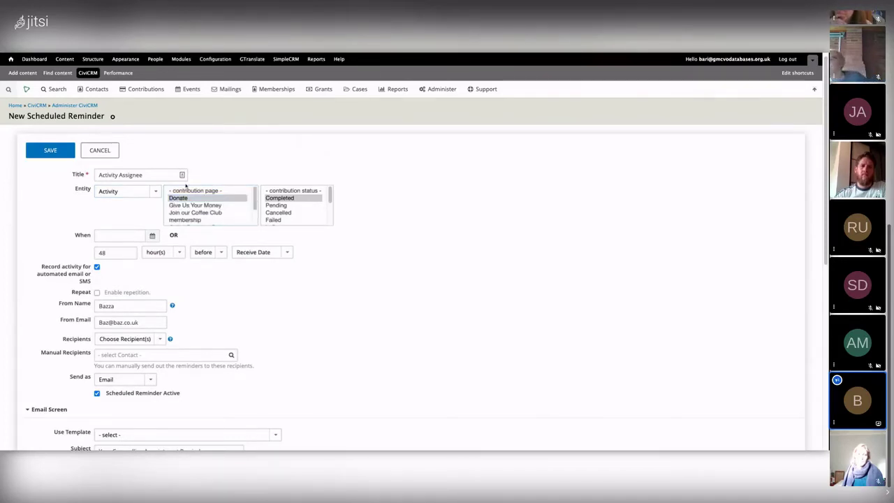
pyautogui.click(196, 213)
pyautogui.click(186, 219)
pyautogui.scroll(-1, 213, 203)
pyautogui.scroll(-2, 213, 203)
pyautogui.scroll(-2, 213, 207)
pyautogui.scroll(4, 203, 157)
pyautogui.click(186, 151)
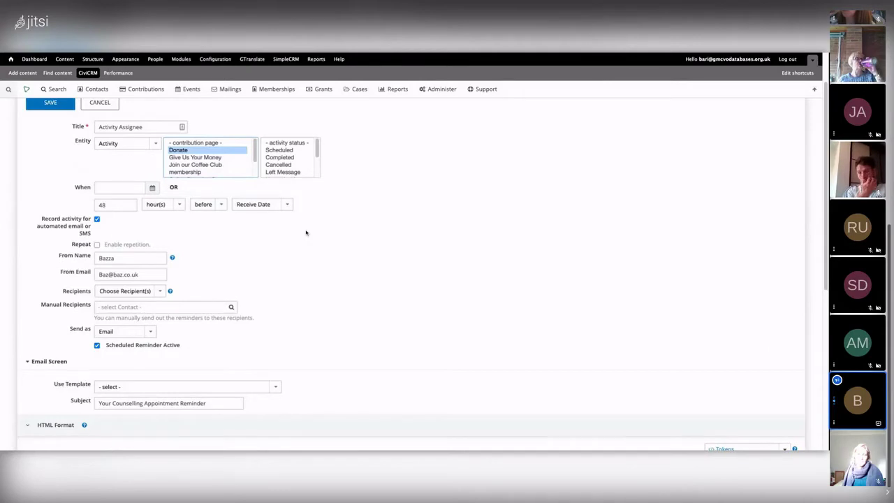
pyautogui.scroll(-6, 117, 304)
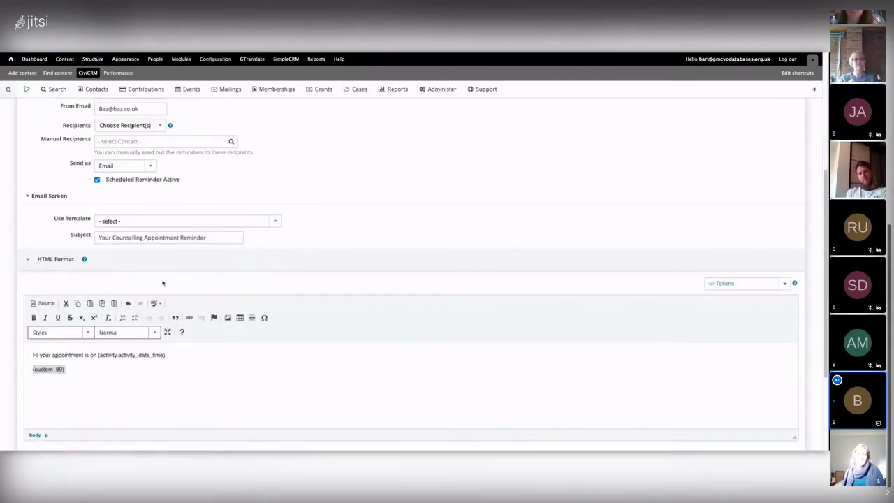
pyautogui.click(88, 318)
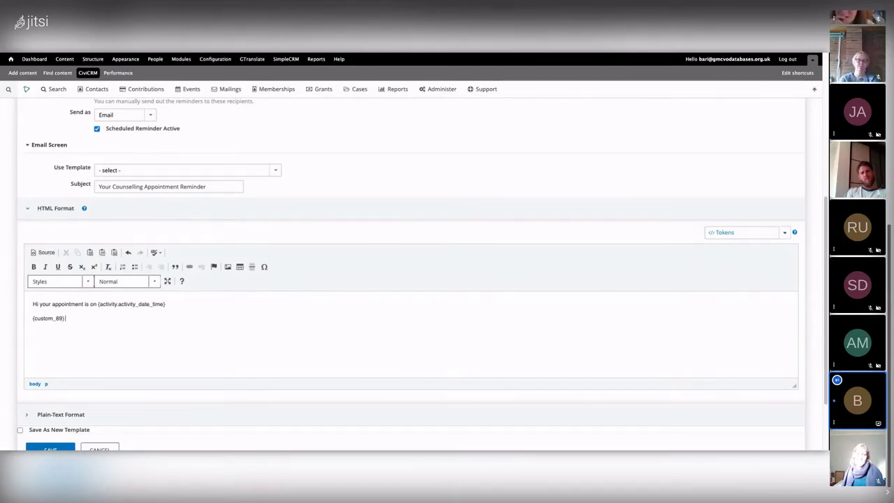
pyautogui.tripleClick(116, 322)
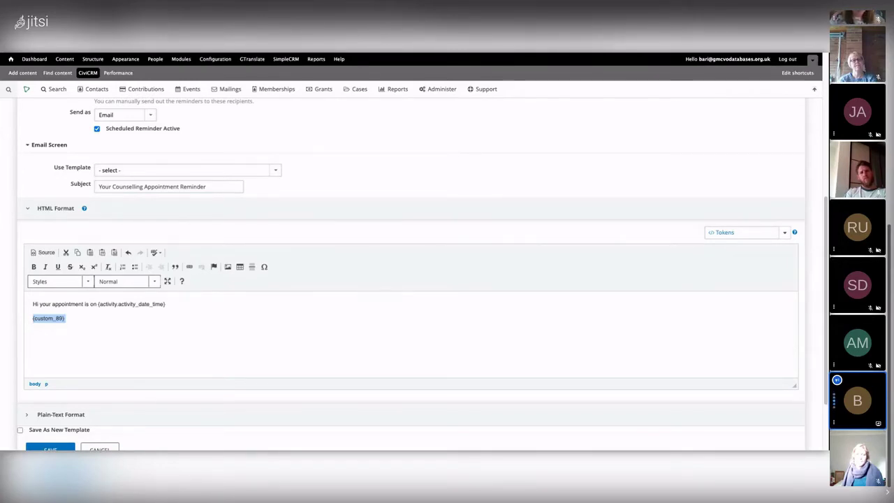
# Delete the {custom_89} line, opening and closing the Tokens list without inserting a token
pyautogui.press('BackSpace')
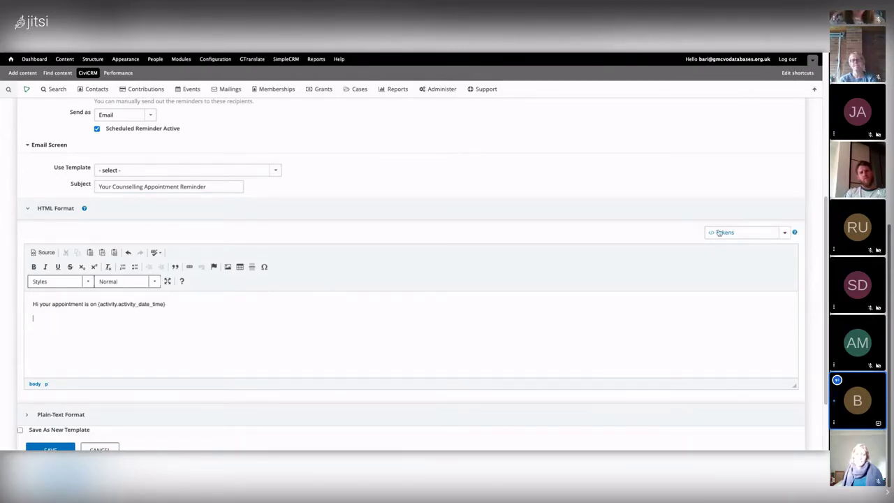
pyautogui.click(719, 233)
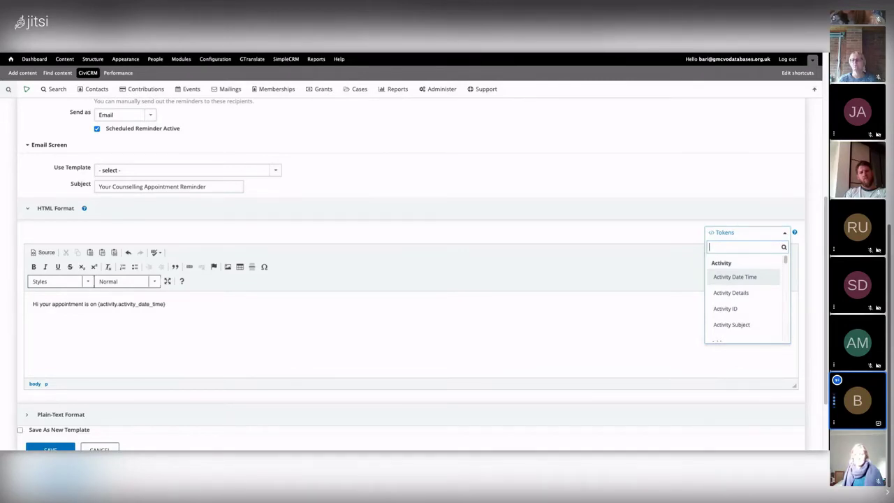
pyautogui.click(655, 303)
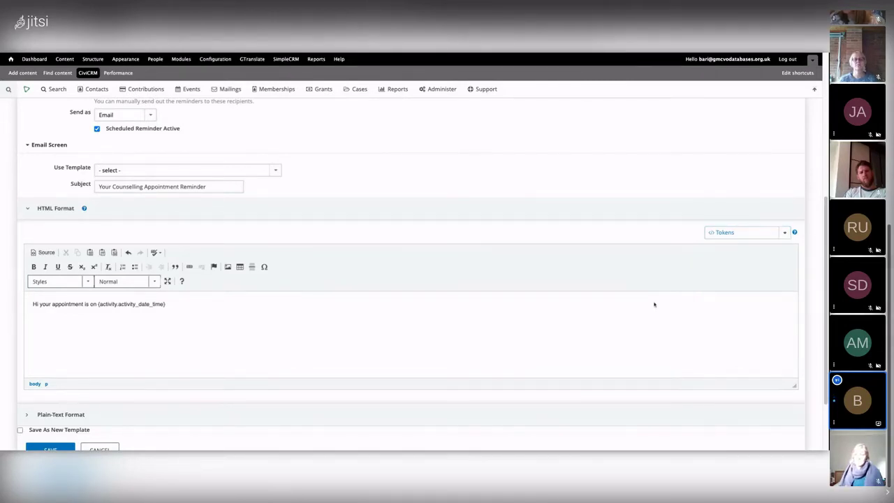
pyautogui.scroll(1, 278, 201)
pyautogui.scroll(5, 278, 202)
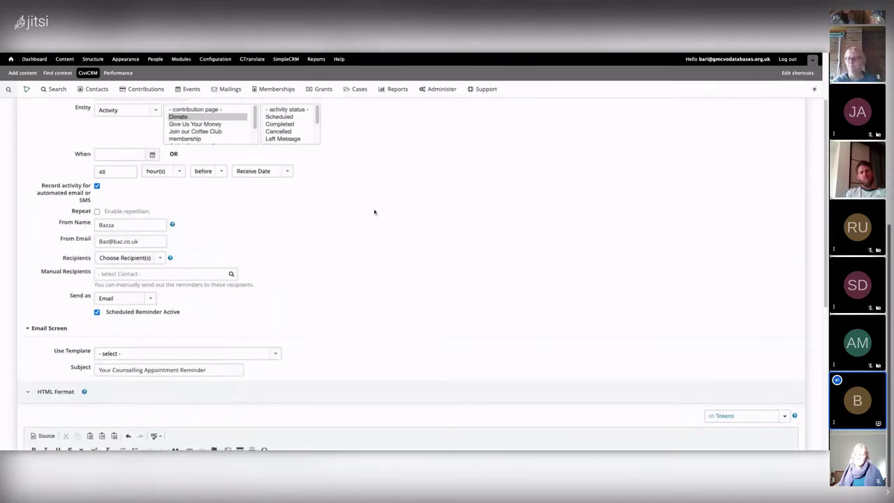
# Start a fresh scheduled reminder on the Activity entity with Meeting type and Completed status
pyautogui.click(102, 156)
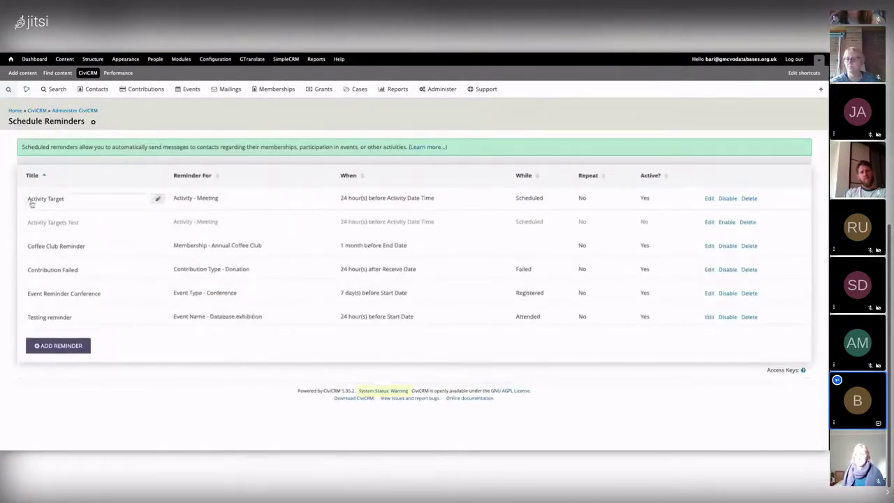
pyautogui.click(54, 346)
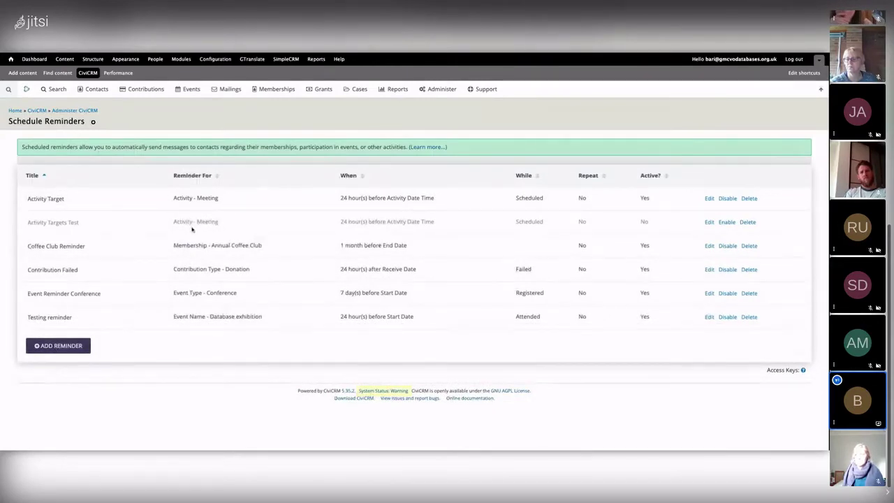
pyautogui.click(126, 196)
pyautogui.click(114, 219)
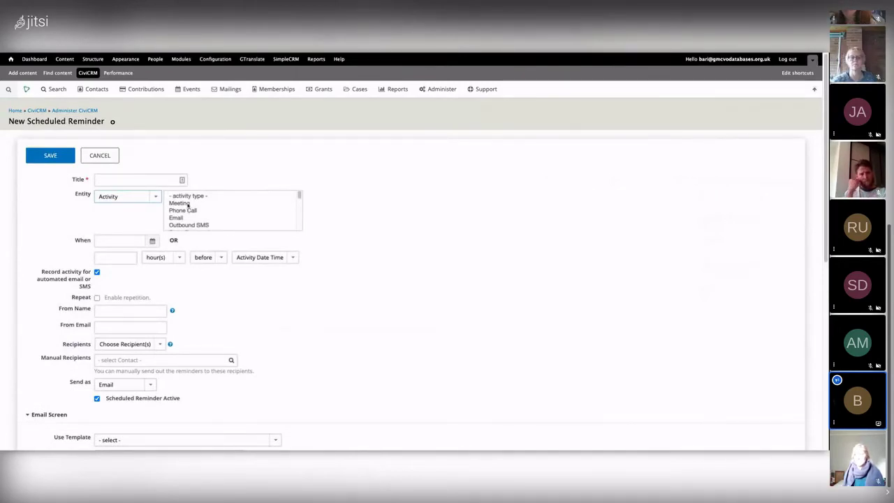
pyautogui.click(188, 203)
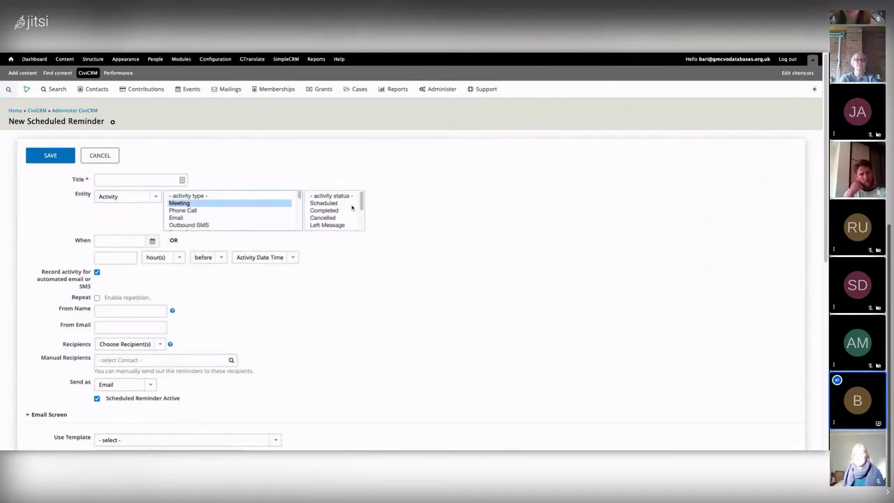
pyautogui.click(325, 211)
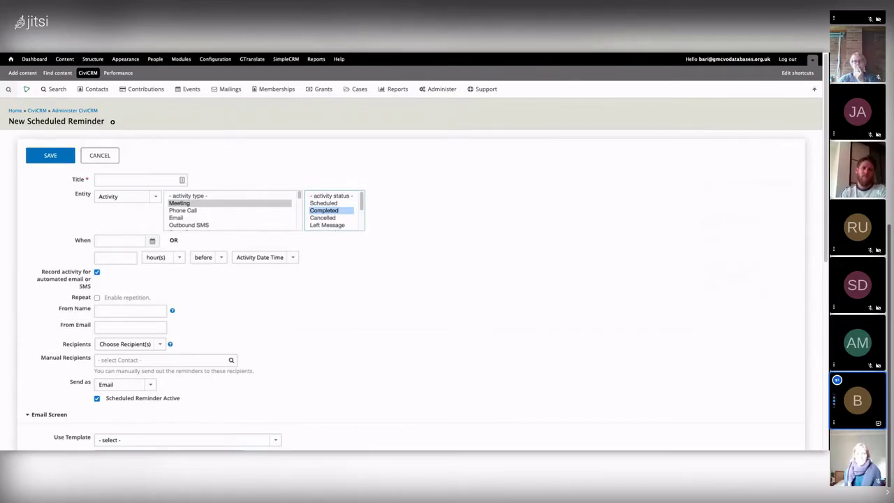
pyautogui.scroll(-1, 419, 290)
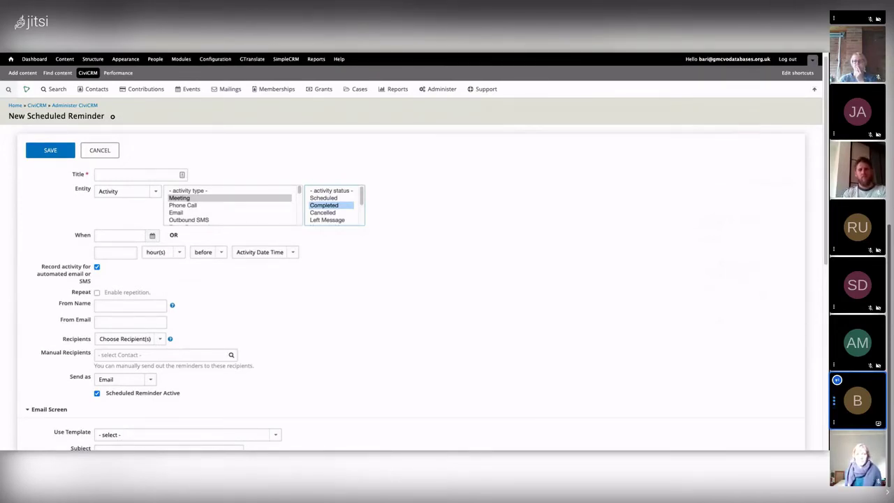
# Time the reminder for 1 day after the activity date
pyautogui.click(129, 250)
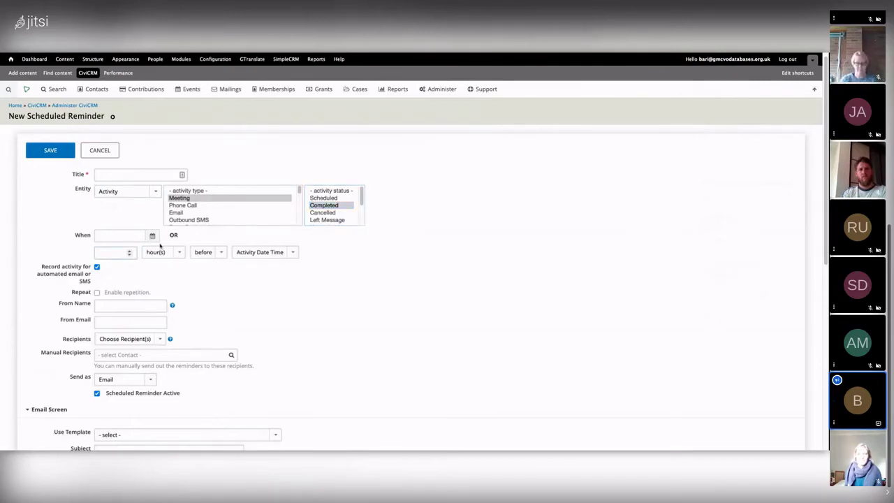
pyautogui.scroll(1, 161, 248)
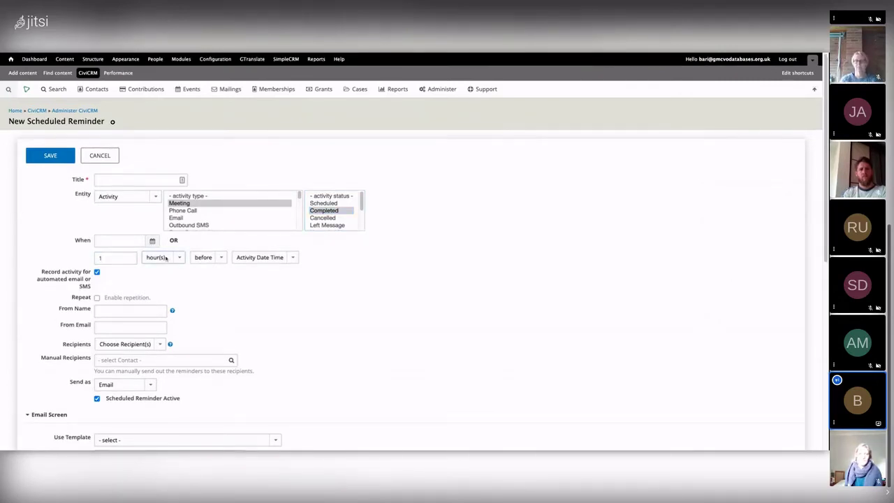
pyautogui.click(163, 251)
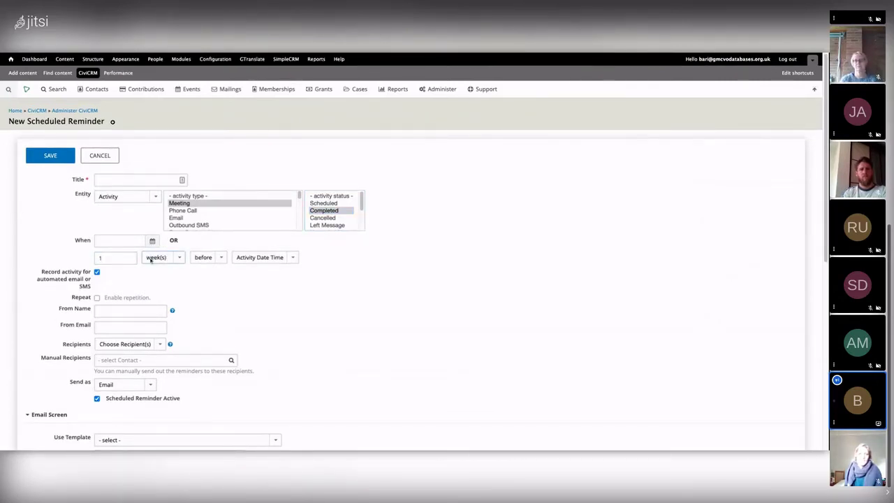
pyautogui.click(151, 259)
pyautogui.click(202, 257)
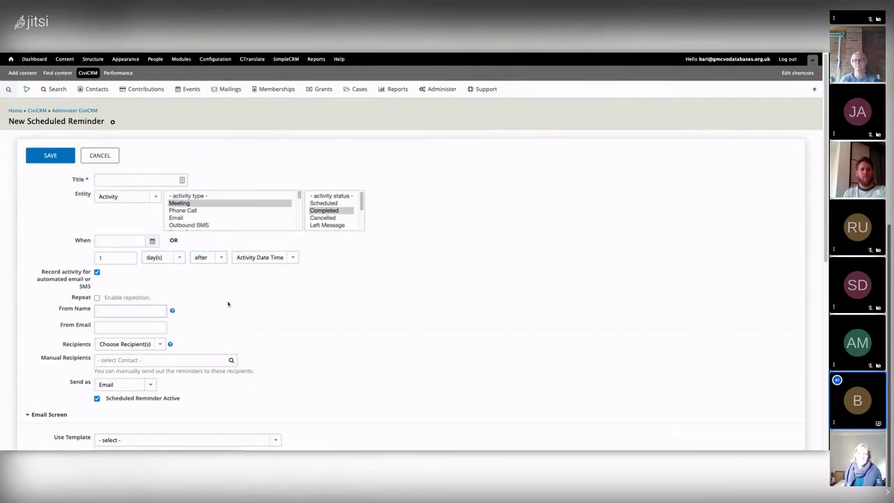
# Enter the sender's name and e-mail, send to Activity Assignees, and tick Repeat
pyautogui.scroll(-1, 228, 303)
pyautogui.write('Bazza')
pyautogui.click(115, 311)
pyautogui.scroll(-3, 280, 323)
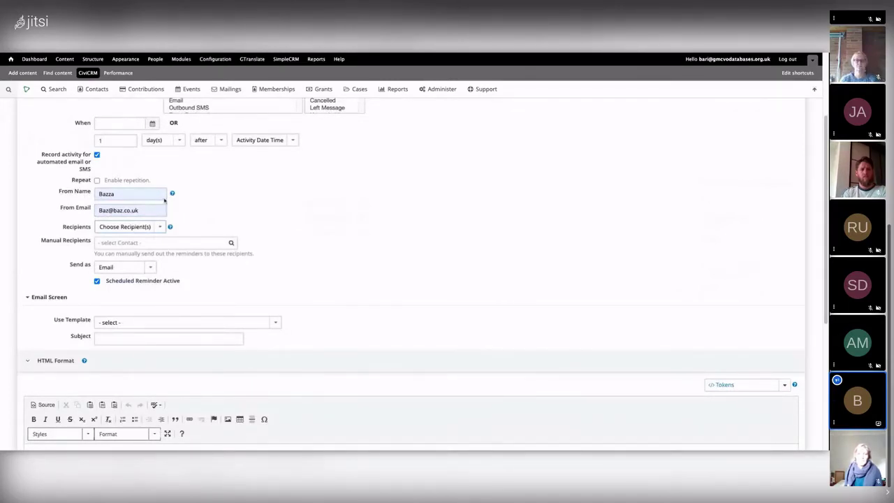
pyautogui.click(155, 245)
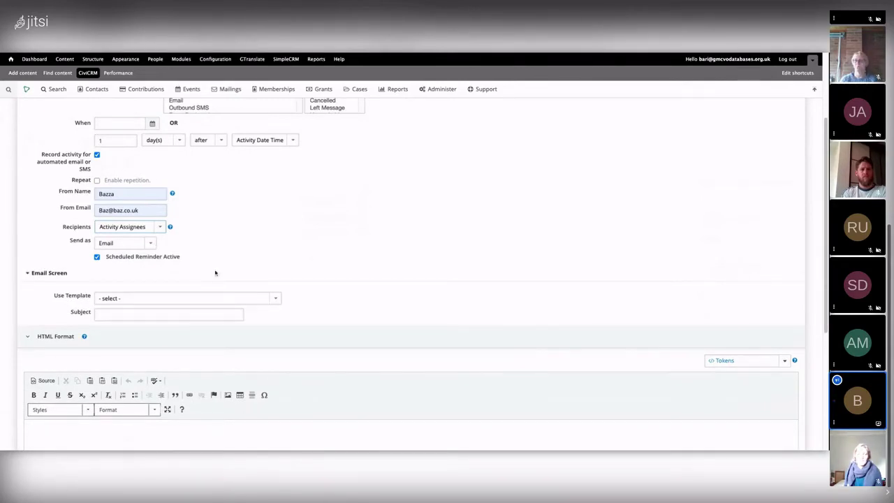
pyautogui.click(97, 180)
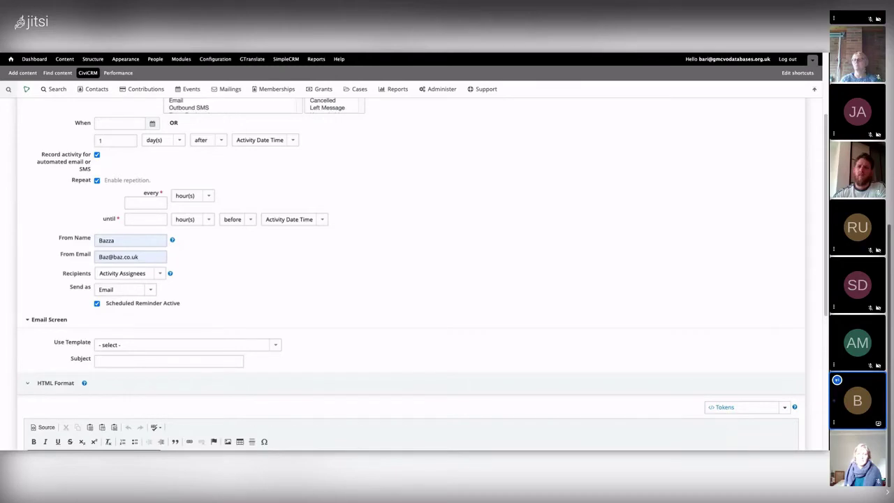
# Set the repeat interval to every 1 hour(s) and reselect Meeting and Completed
pyautogui.click(134, 203)
pyautogui.write('1')
pyautogui.press('Tab')
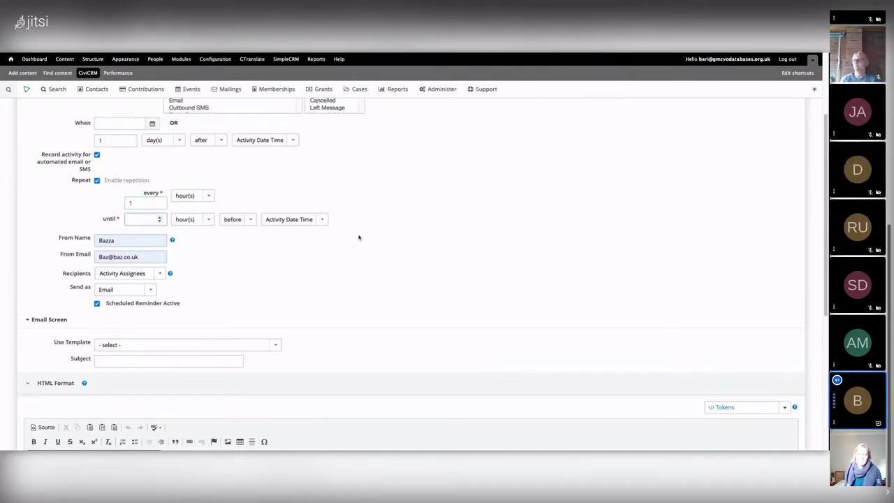
pyautogui.scroll(1, 375, 231)
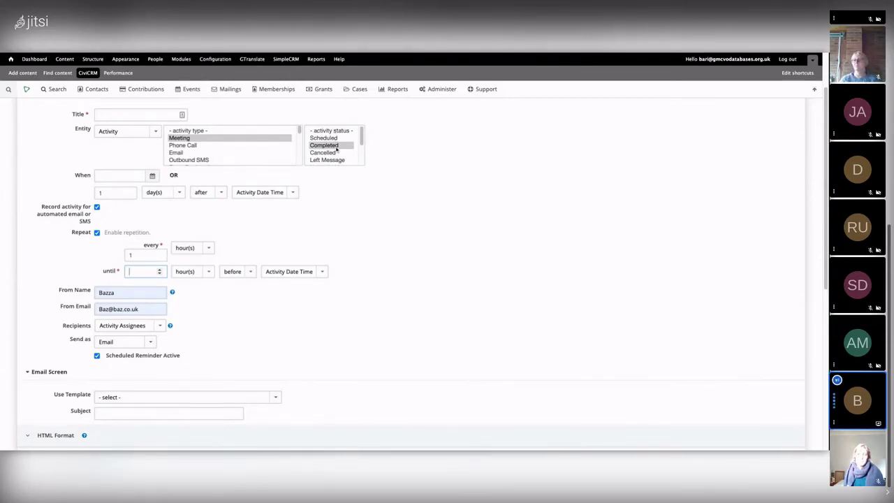
pyautogui.click(221, 139)
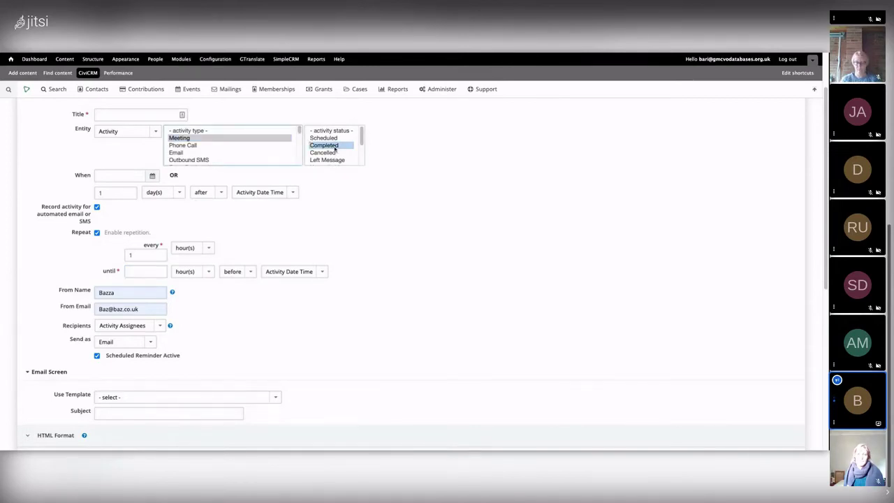
pyautogui.click(332, 146)
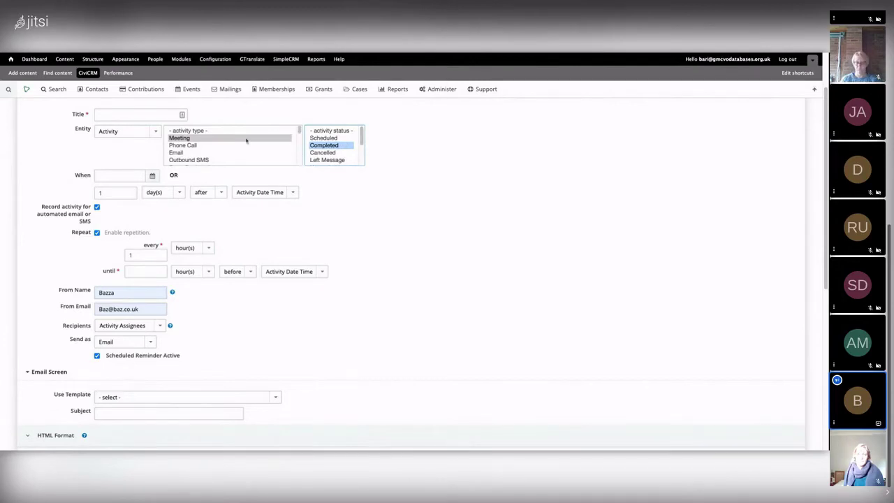
# Switch the entity to Membership and select the Annual Coffee Club membership type
pyautogui.click(129, 133)
pyautogui.click(129, 150)
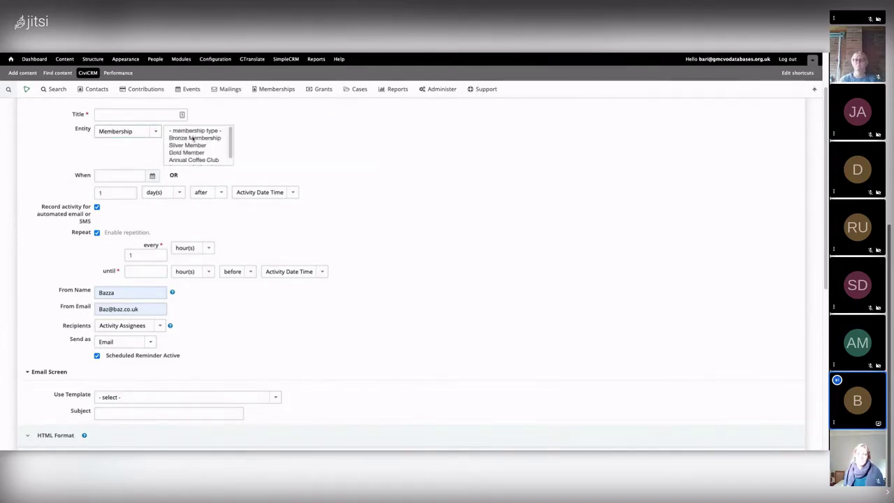
pyautogui.click(195, 138)
pyautogui.click(269, 131)
pyautogui.click(187, 145)
pyautogui.click(193, 160)
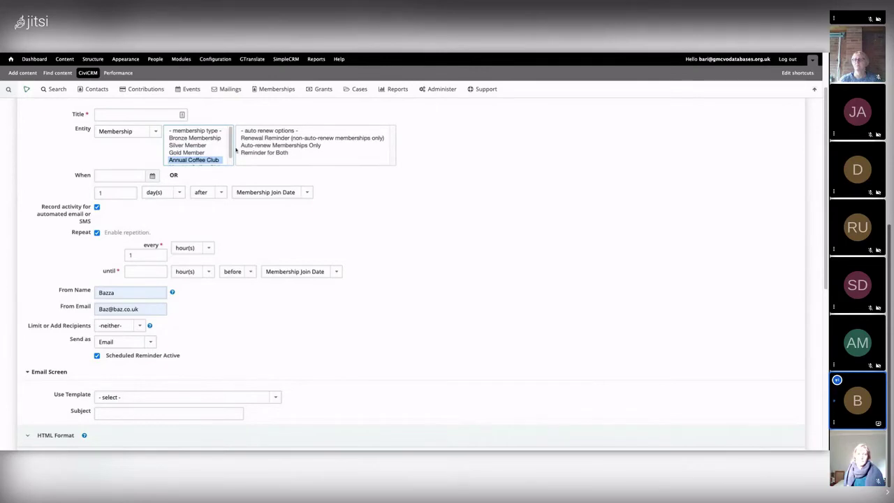
# Set the auto-renew option to Reminder for Both
pyautogui.press('Tab')
pyautogui.press('Down')
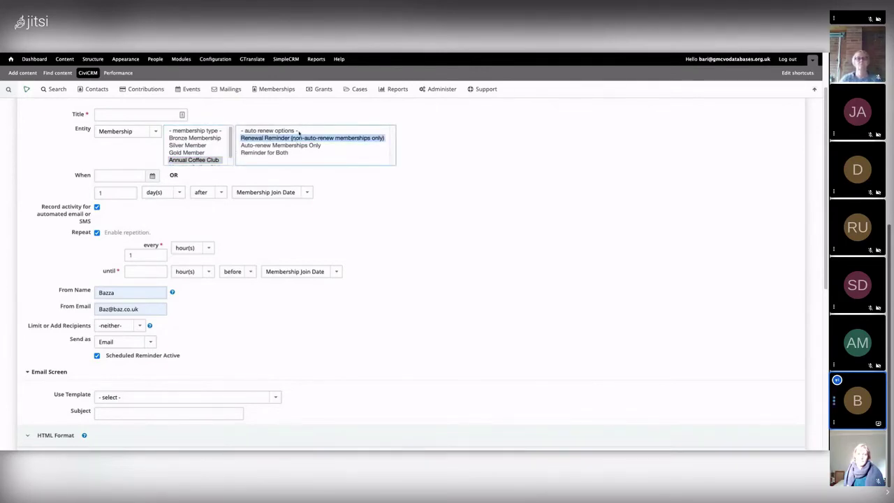
pyautogui.click(278, 145)
pyautogui.click(276, 152)
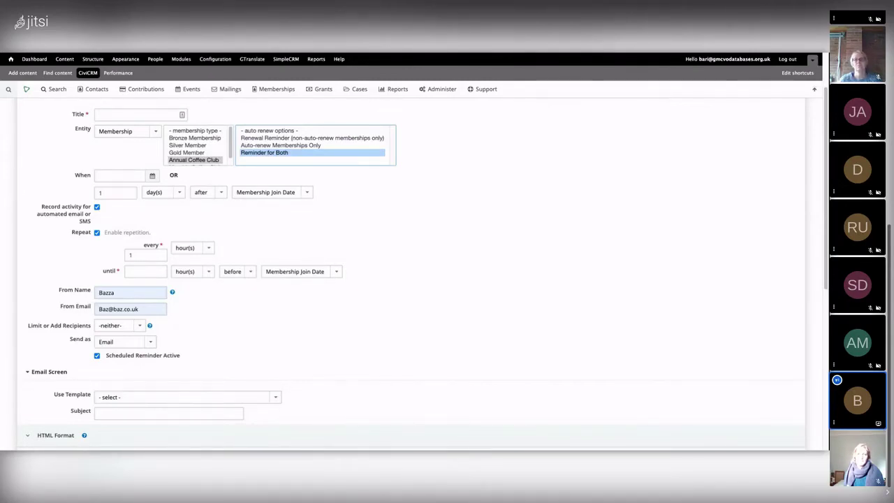
pyautogui.click(434, 91)
pyautogui.moveTo(455, 124)
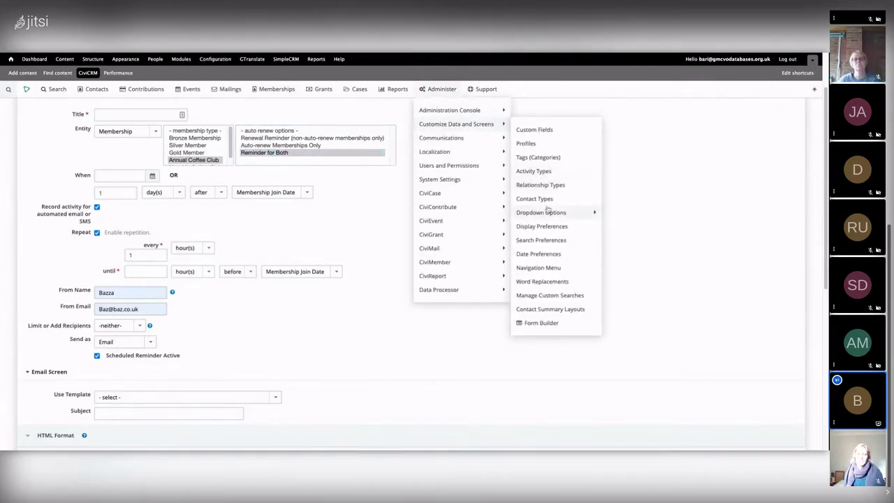
# Dismiss the Administer menu and scroll back to the top of the reminder form
pyautogui.moveTo(432, 142)
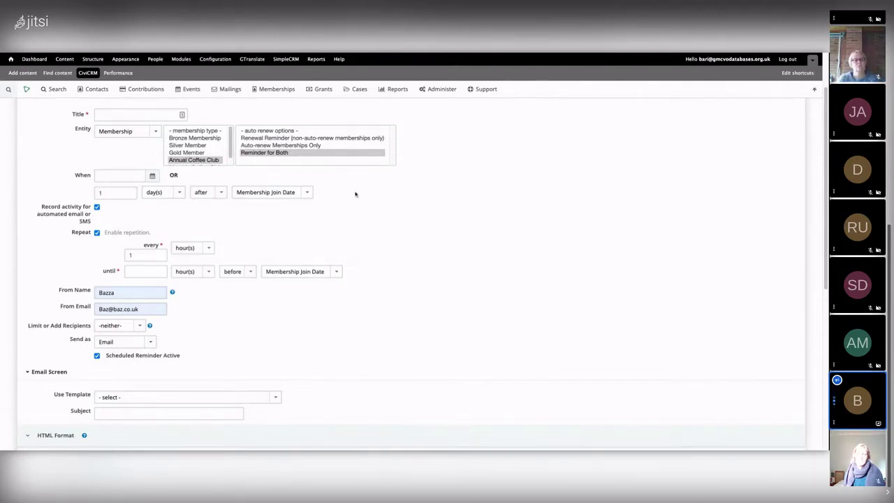
pyautogui.scroll(-1, 343, 193)
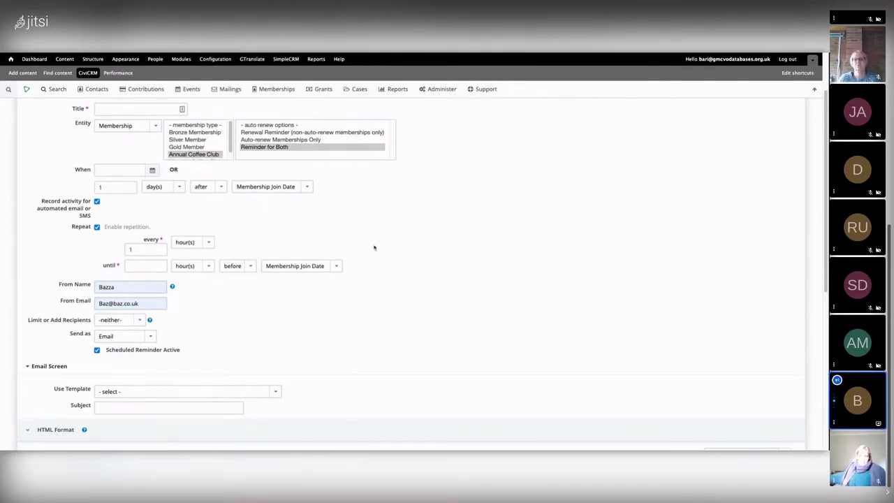
pyautogui.scroll(-1, 362, 238)
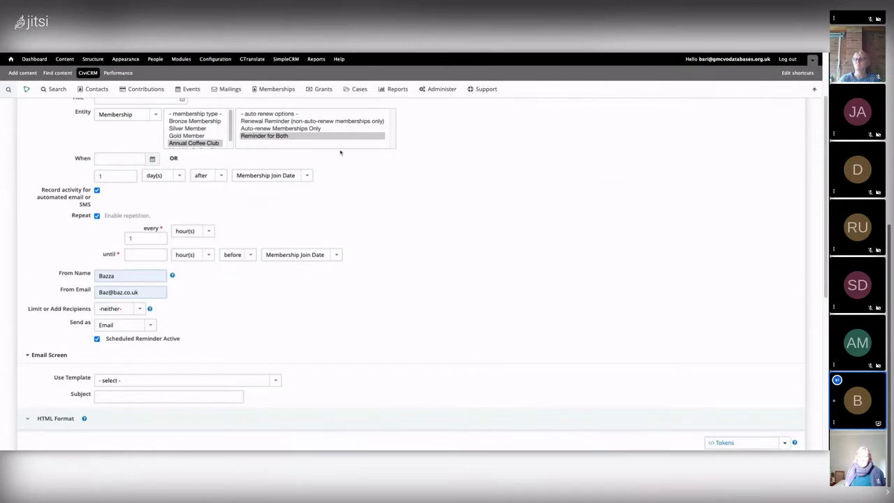
pyautogui.scroll(1, 398, 255)
pyautogui.scroll(2, 398, 255)
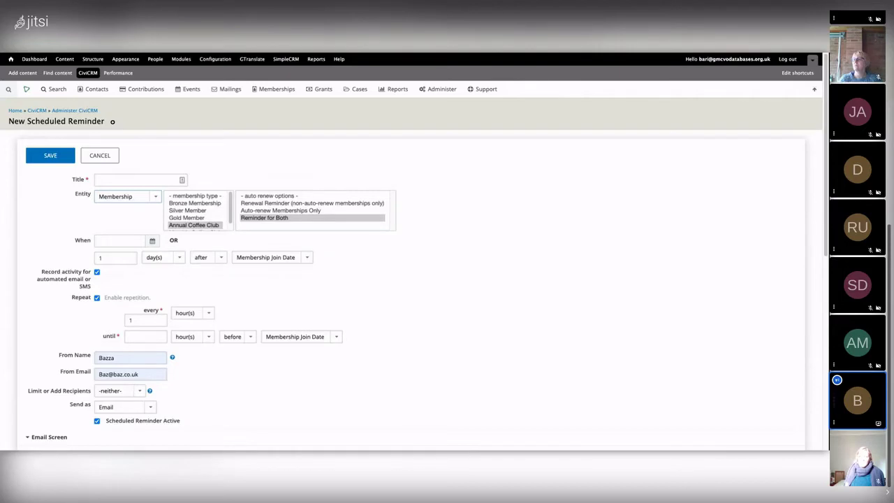
# Change the Entity from Membership to Event Type, timing it from Event Start Date
pyautogui.click(122, 213)
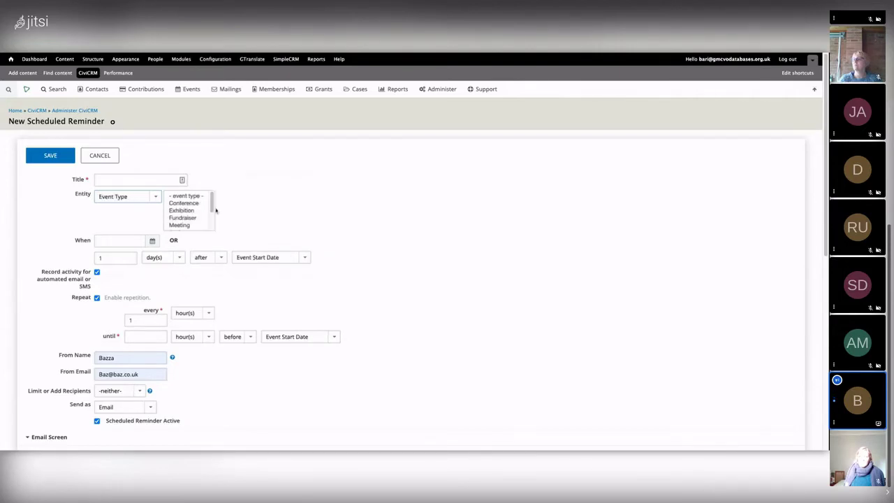
pyautogui.scroll(-2, 213, 199)
pyautogui.scroll(2, 213, 199)
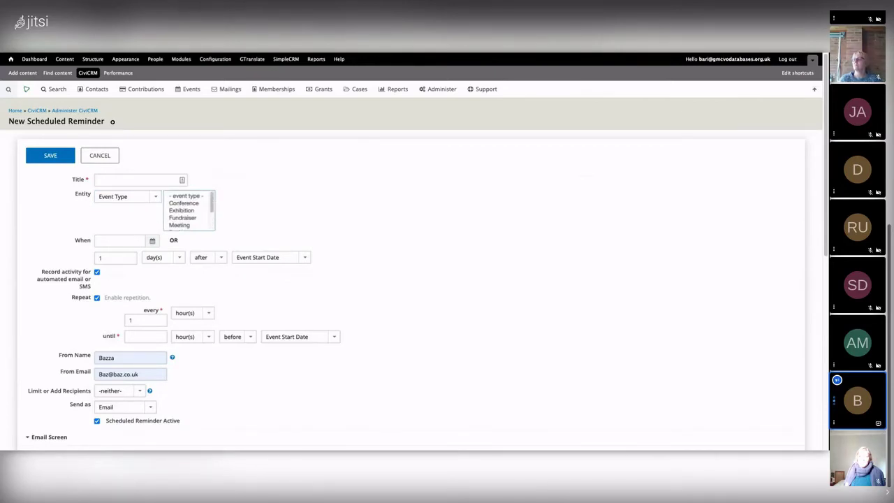
pyautogui.scroll(-1, 359, 200)
# Title the reminder 'Event Reminder'
pyautogui.click(121, 145)
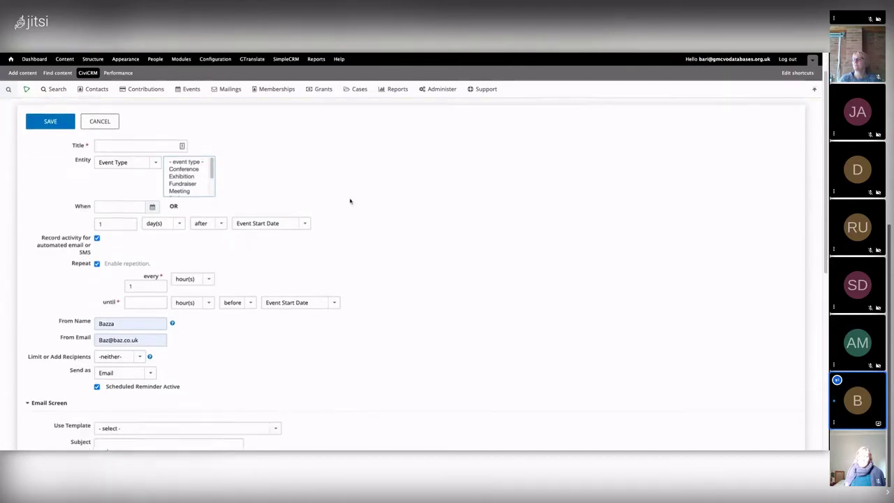
pyautogui.write('Bu')
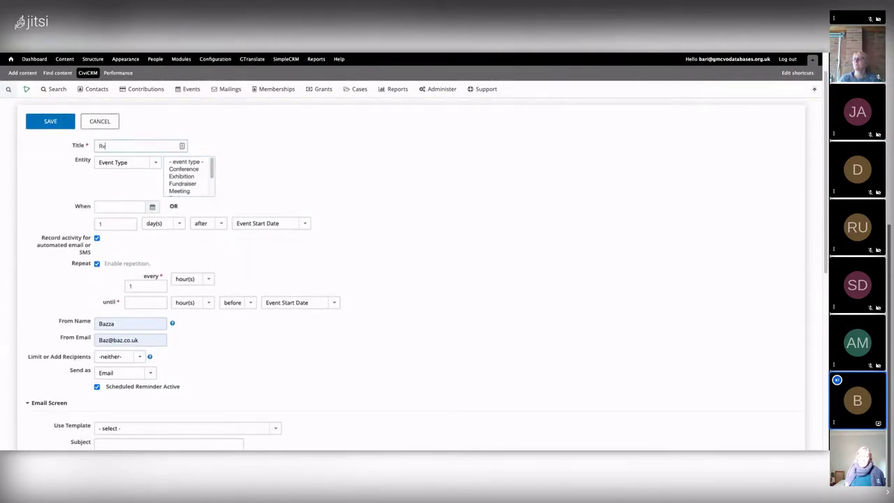
pyautogui.press('BackSpace')
pyautogui.write('Event Reminder')
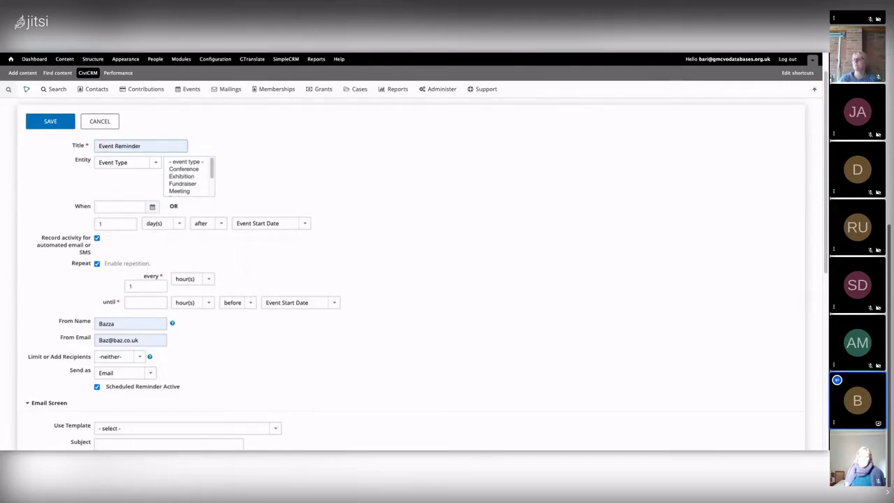
pyautogui.scroll(-2, 204, 326)
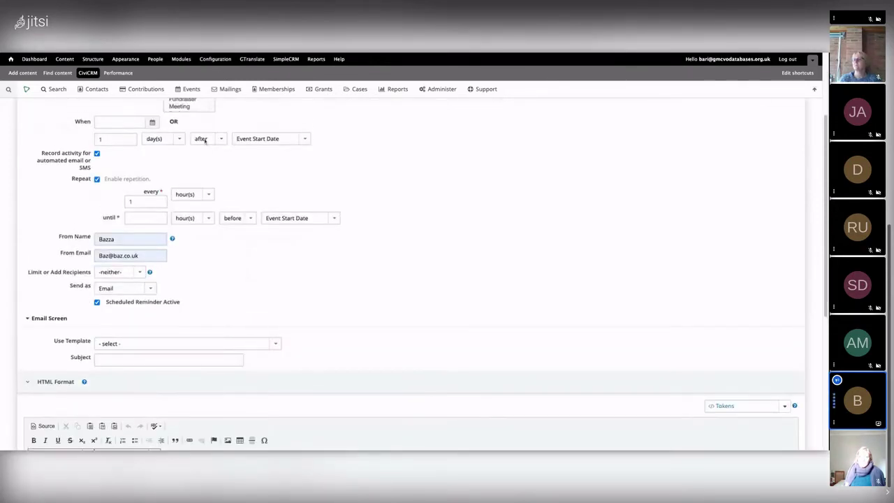
# Target Fundraiser events and change the offset unit to week(s)
pyautogui.click(188, 111)
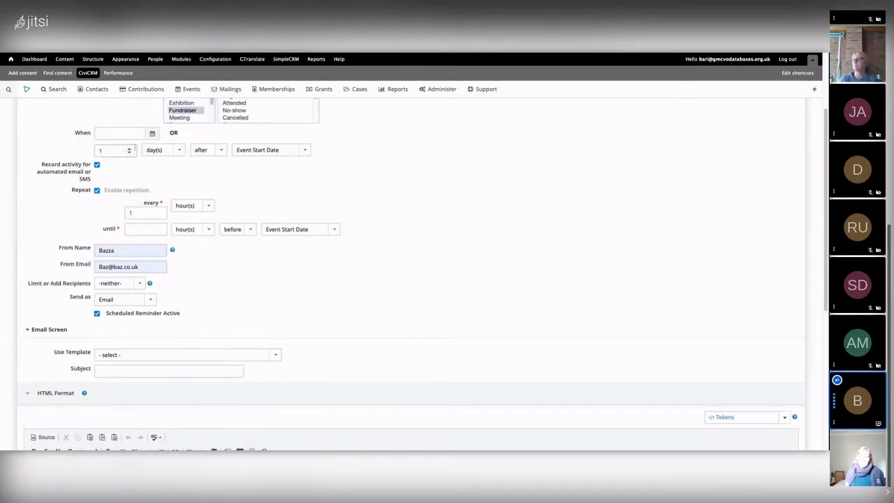
pyautogui.click(161, 149)
pyautogui.click(161, 162)
pyautogui.scroll(-4, 319, 226)
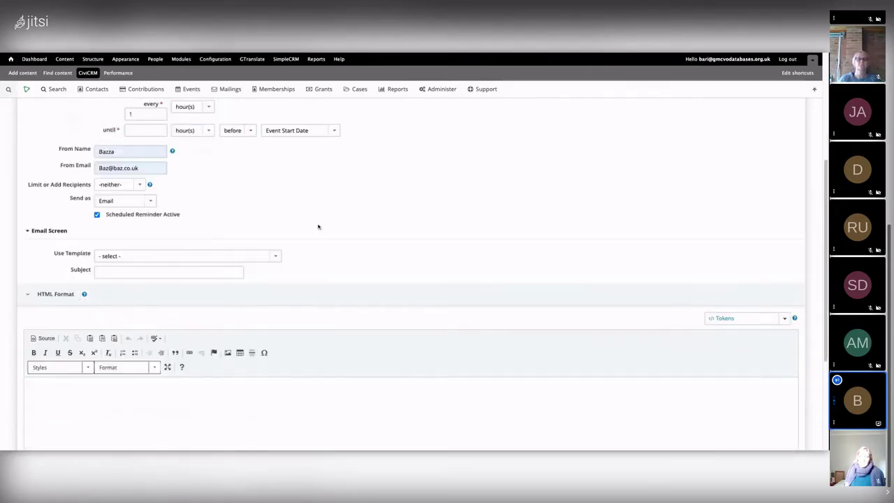
pyautogui.scroll(2, 271, 257)
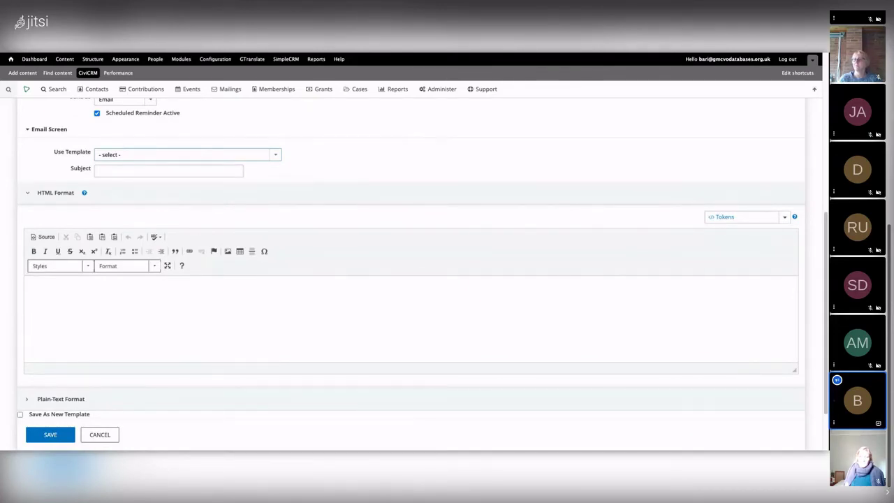
# Apply the Event Scheduled Reminder template and remove 'volunteering update' from the 'Hi' subject
pyautogui.press('Down')
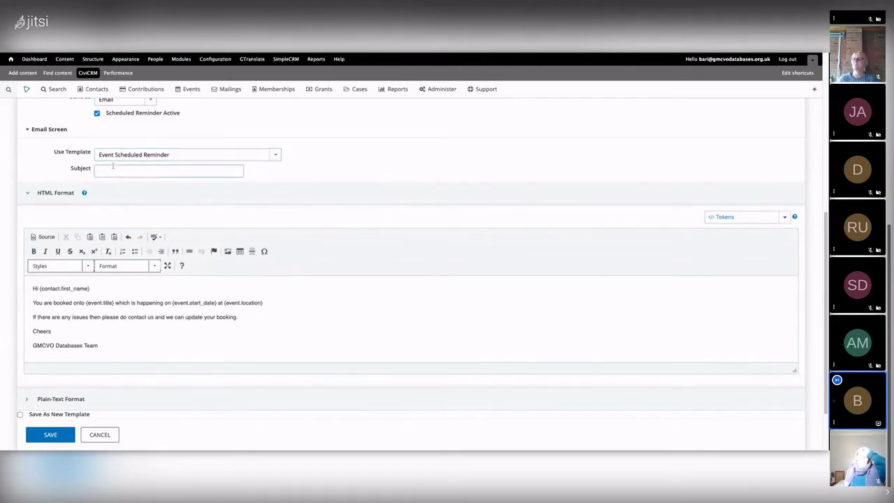
pyautogui.write('Hi')
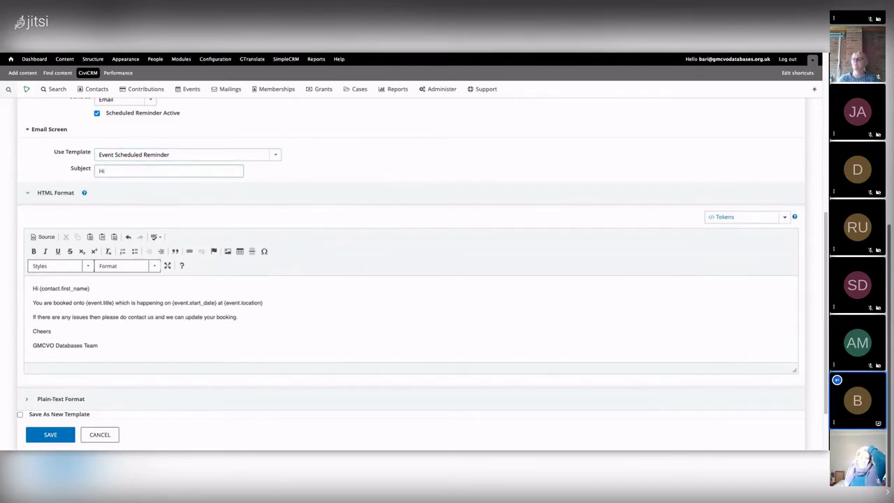
pyautogui.press('Down')
pyautogui.press('Return')
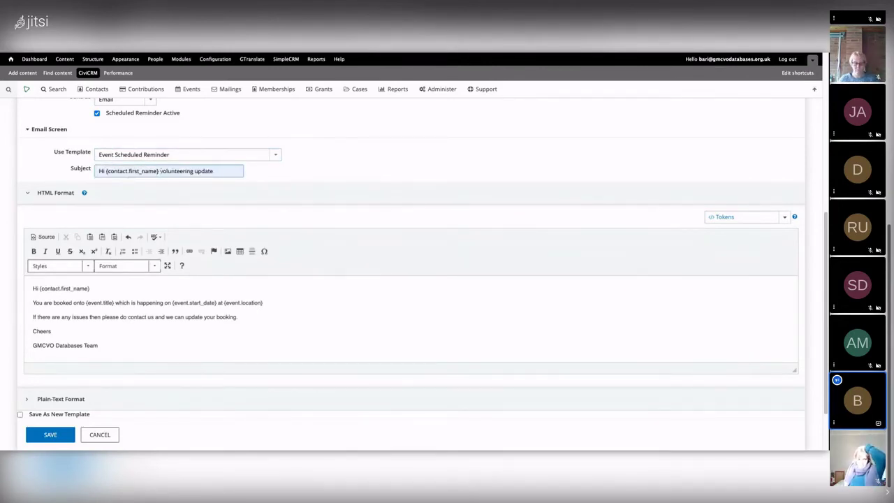
pyautogui.hotkey('shift', 'Left')
pyautogui.hotkey('shift', 'Left')
pyautogui.hotkey('shift', 'Left')
pyautogui.hotkey('shift', 'Left')
pyautogui.hotkey('shift', 'Left')
pyautogui.hotkey('shift', 'Left')
pyautogui.hotkey('shift', 'Left')
pyautogui.hotkey('shift', 'Left')
pyautogui.hotkey('shift', 'Left')
pyautogui.hotkey('shift', 'Left')
pyautogui.hotkey('shift', 'Left')
pyautogui.hotkey('shift', 'Left')
pyautogui.hotkey('shift', 'Left')
pyautogui.hotkey('shift', 'Left')
pyautogui.hotkey('shift', 'Left')
pyautogui.hotkey('shift', 'Left')
pyautogui.hotkey('shift', 'Left')
pyautogui.hotkey('shift', 'Left')
pyautogui.hotkey('shift', 'Left')
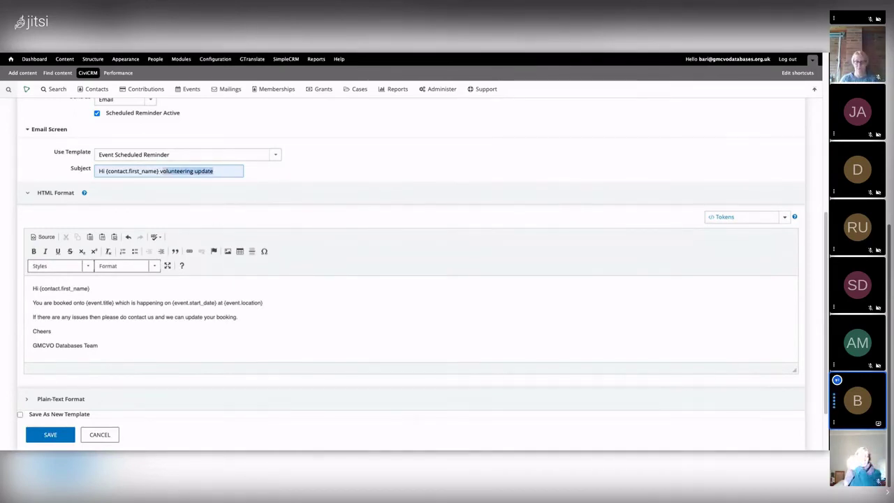
pyautogui.press('BackSpace')
# Copy the {event.title} token from the body into the subject, preceded by 'reminder of'
pyautogui.click(99, 296)
pyautogui.moveTo(85, 302); pyautogui.dragTo(113, 302)
pyautogui.hotkey('ctrl', 'c')
pyautogui.click(177, 171)
pyautogui.hotkey('ctrl', 'v')
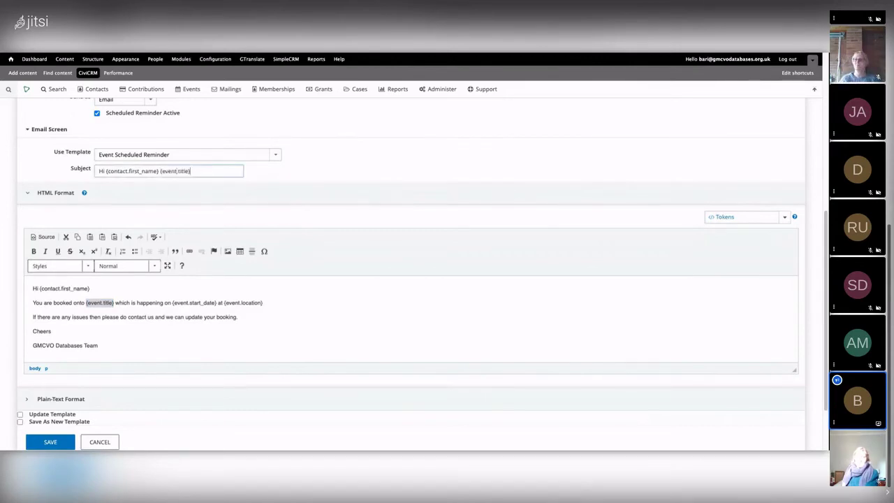
pyautogui.click(161, 171)
pyautogui.write('reminder of')
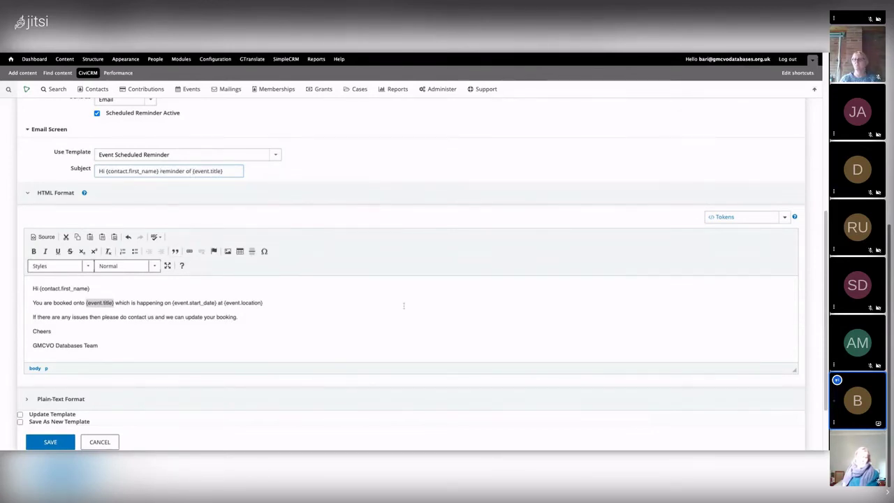
pyautogui.scroll(-1, 170, 378)
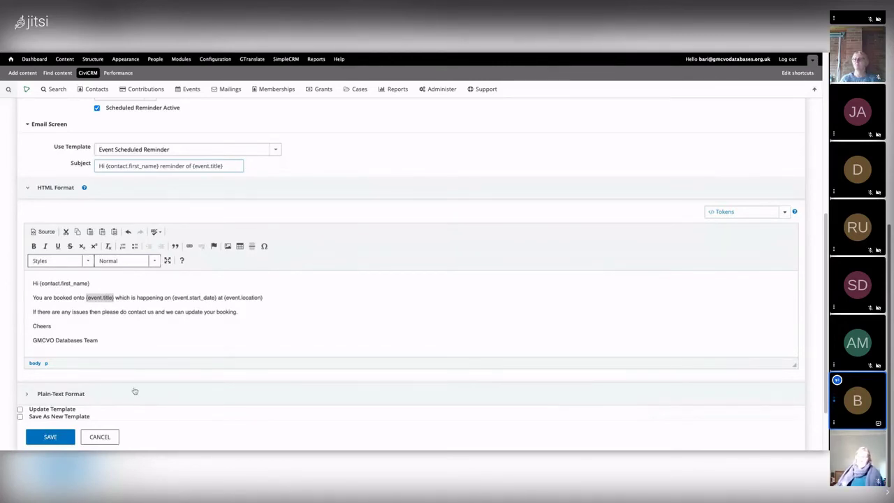
# Replace the Plain-Text Format content with a copy of the HTML email body
pyautogui.click(75, 395)
pyautogui.scroll(-1, 144, 310)
pyautogui.moveTo(64, 284); pyautogui.dragTo(136, 315)
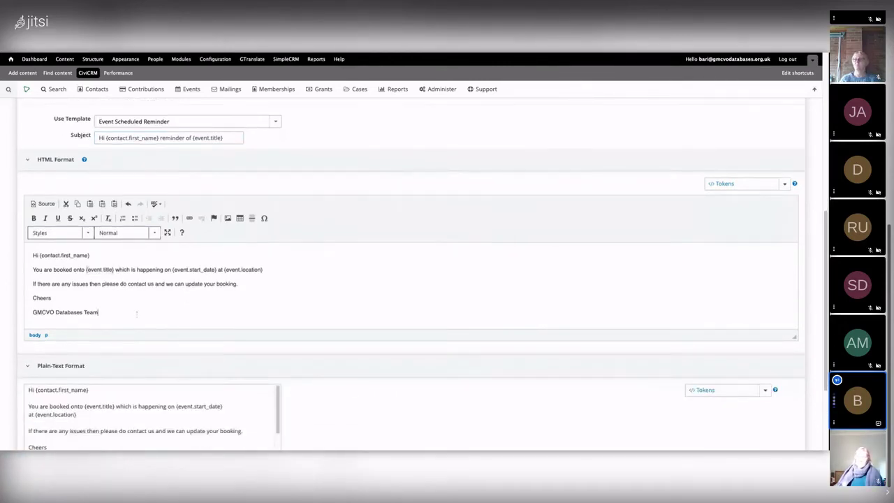
pyautogui.hotkey('ctrl', 'a')
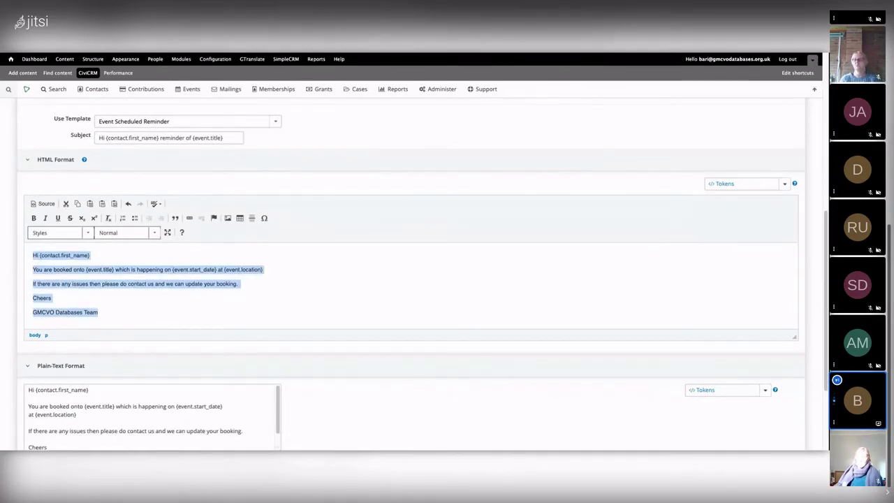
pyautogui.scroll(-2, 142, 354)
pyautogui.click(60, 406)
pyautogui.hotkey('ctrl', 'a')
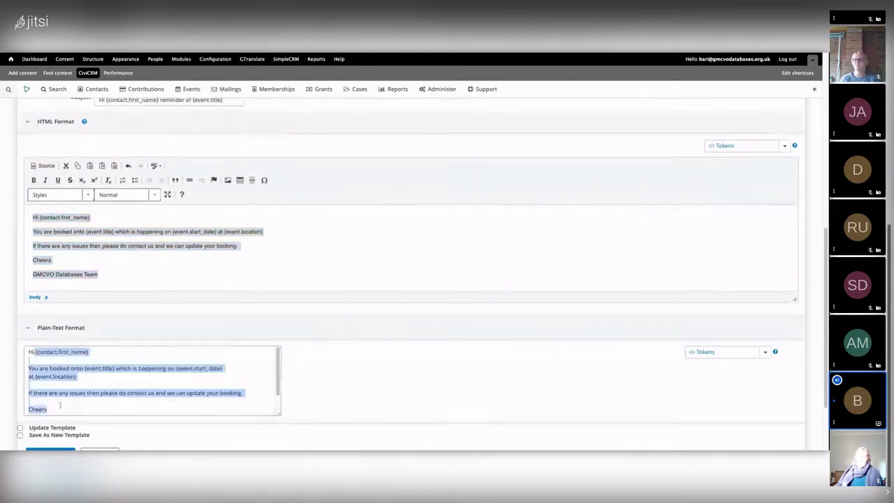
pyautogui.hotkey('ctrl', 'v')
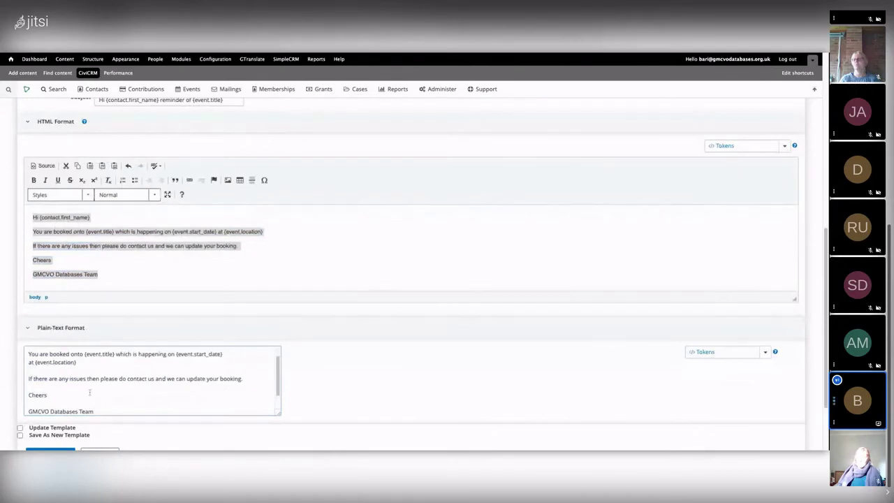
# Tick Update Template, leave 'save as new template' off, and save the reminder
pyautogui.scroll(1, 89, 392)
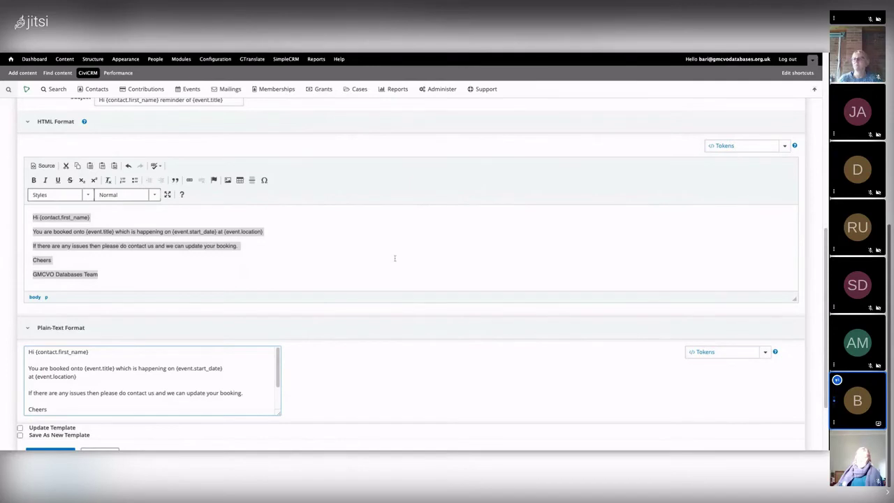
pyautogui.scroll(-2, 291, 350)
pyautogui.scroll(-1, 278, 345)
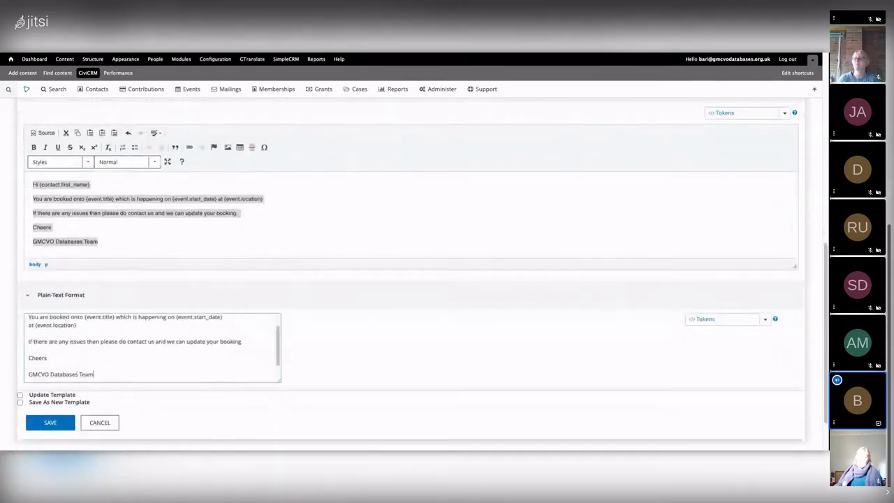
pyautogui.click(77, 395)
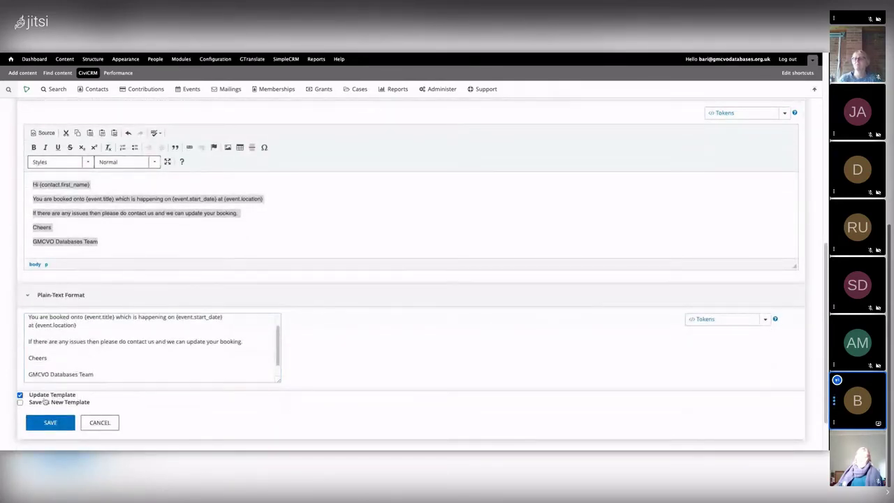
pyautogui.click(53, 404)
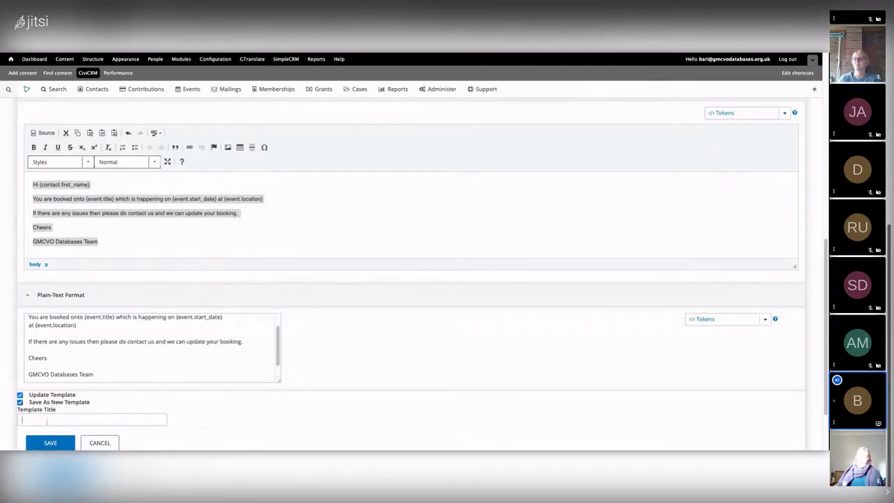
pyautogui.hotkey('ctrl', 'a')
pyautogui.press('BackSpace')
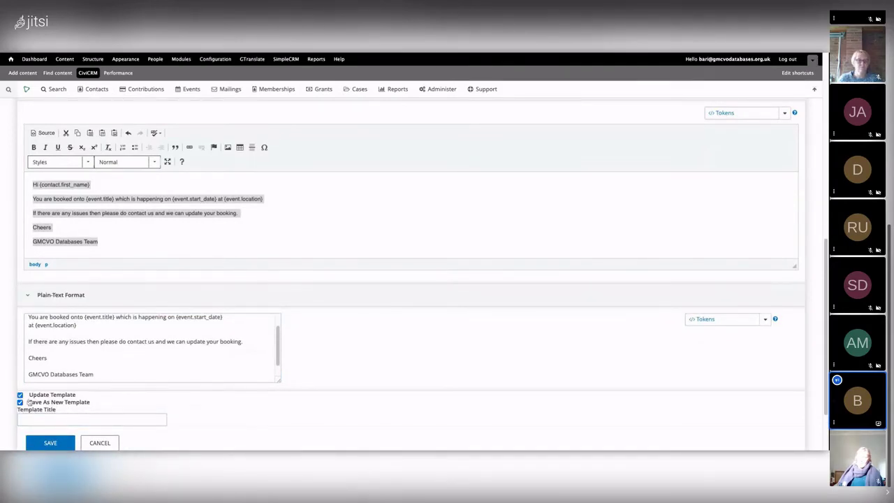
pyautogui.click(21, 403)
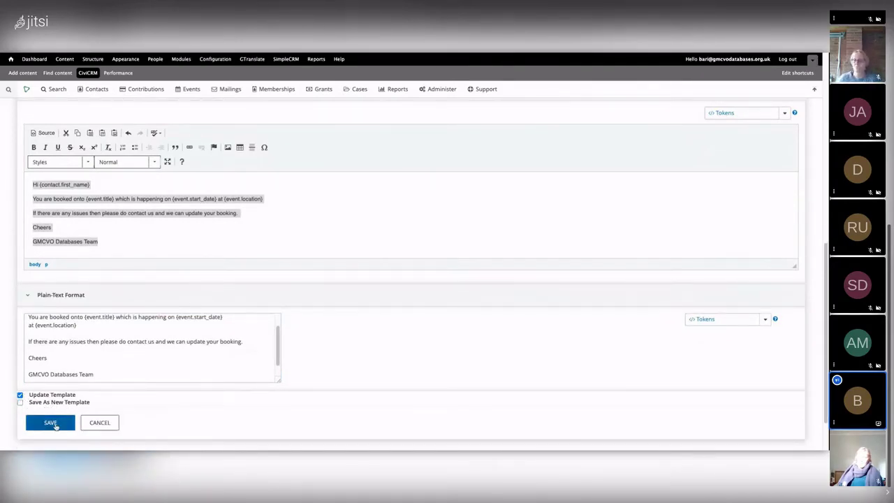
pyautogui.click(50, 424)
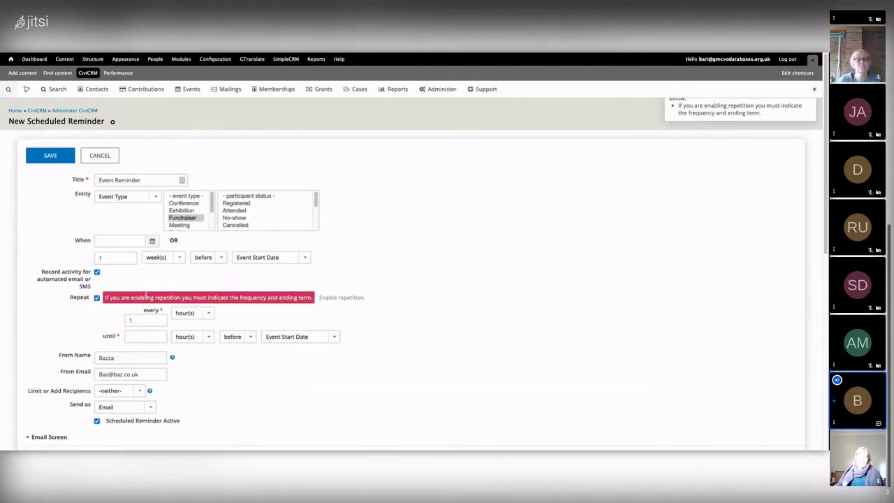
# Clear the Repeat checkbox on the Event Reminder and save it
pyautogui.click(97, 297)
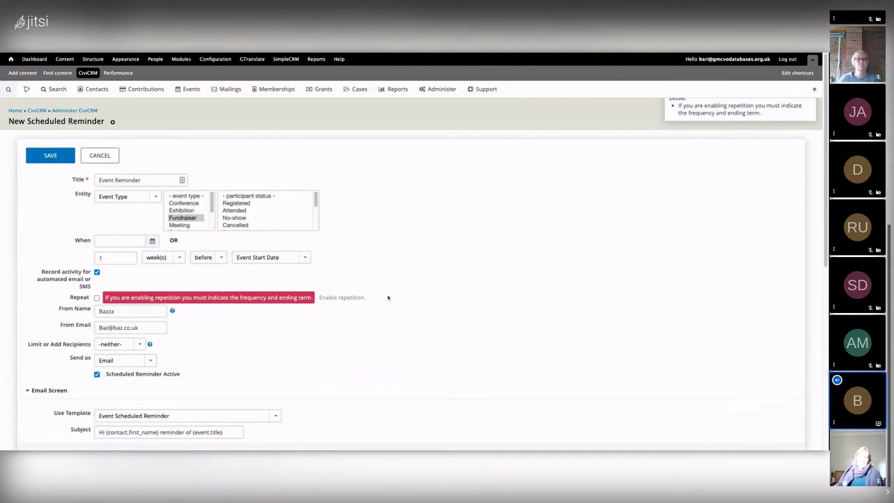
pyautogui.scroll(-1, 344, 327)
pyautogui.scroll(-5, 344, 327)
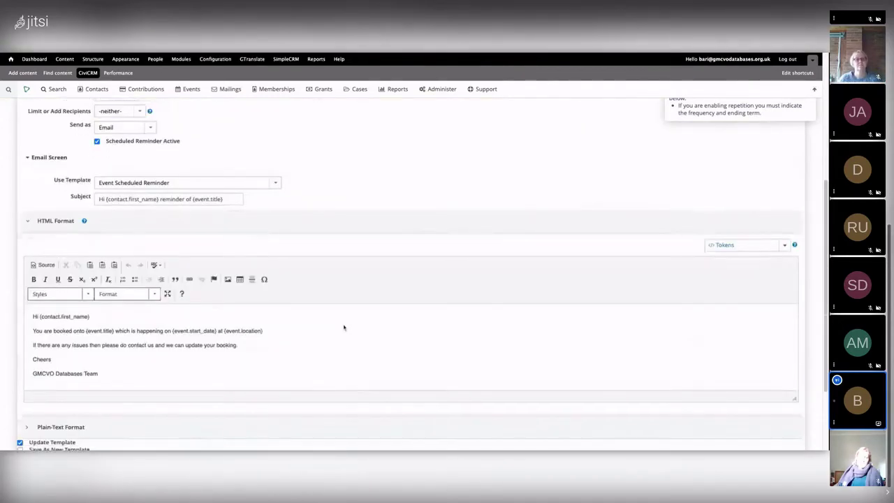
pyautogui.scroll(-2, 344, 327)
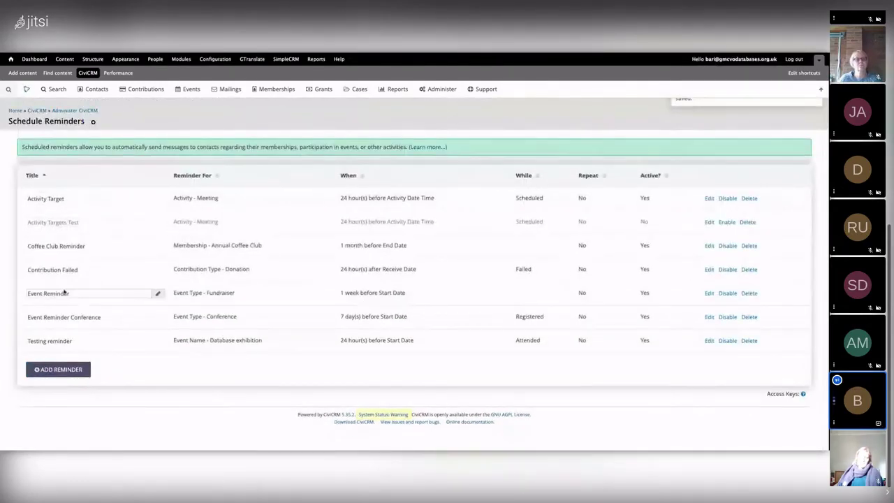
# Edit the Event Reminder title in the list to 'Event Reminder Fundraiser' and confirm
pyautogui.click(108, 297)
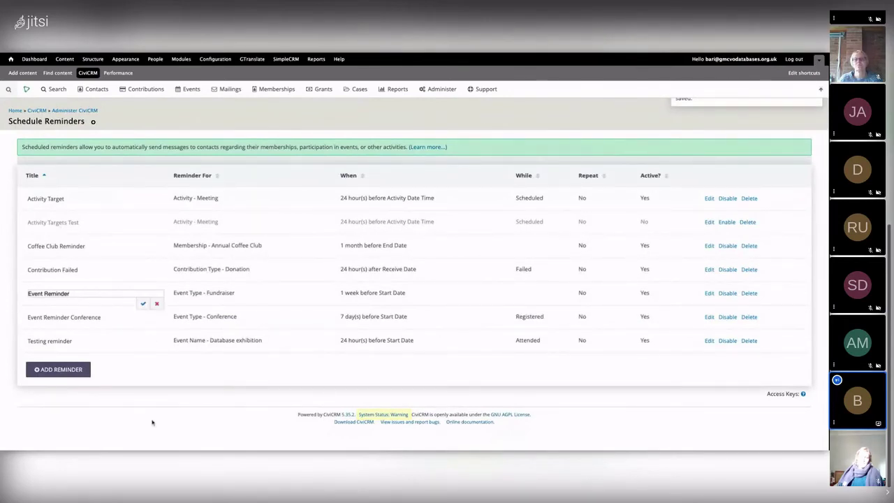
pyautogui.click(156, 303)
pyautogui.click(107, 297)
pyautogui.write('Fun')
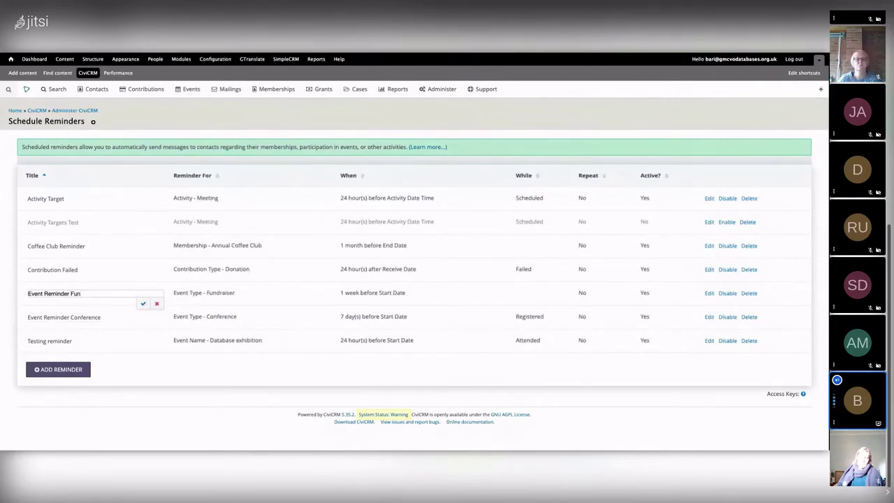
pyautogui.write('draiser')
pyautogui.click(144, 304)
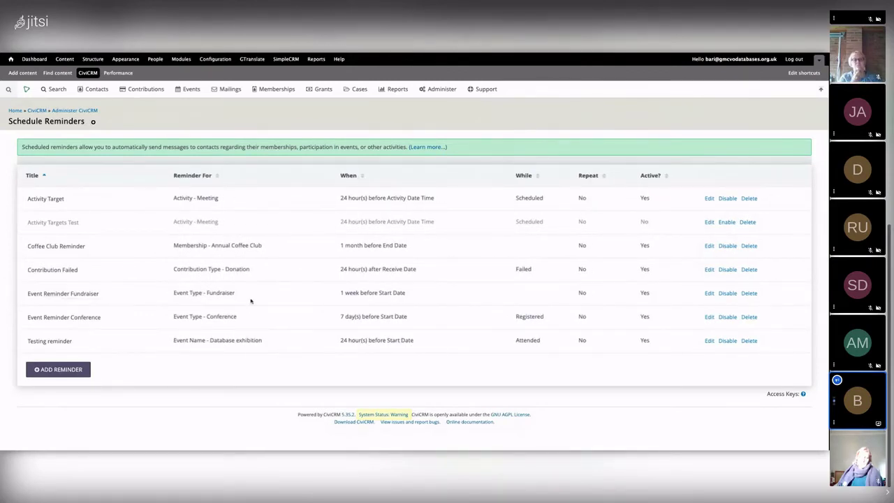
pyautogui.tripleClick(419, 296)
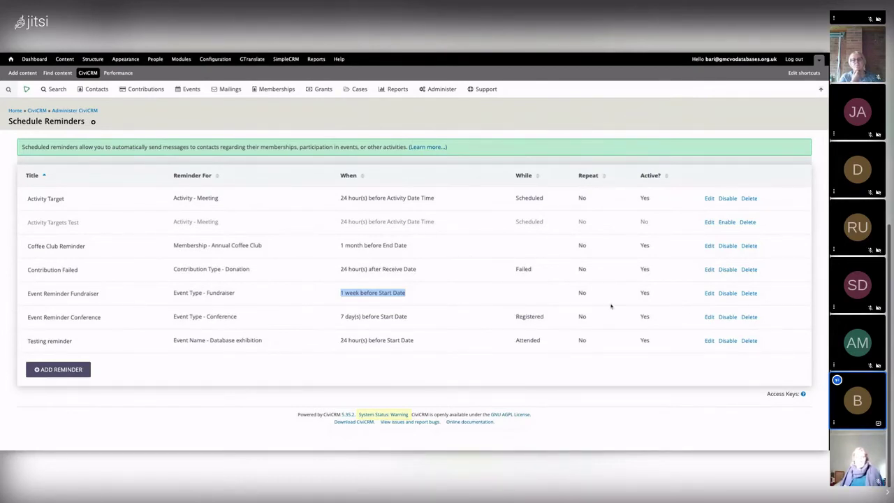
# Disable the Event Reminder Fundraiser row and confirm with Yes
pyautogui.click(728, 294)
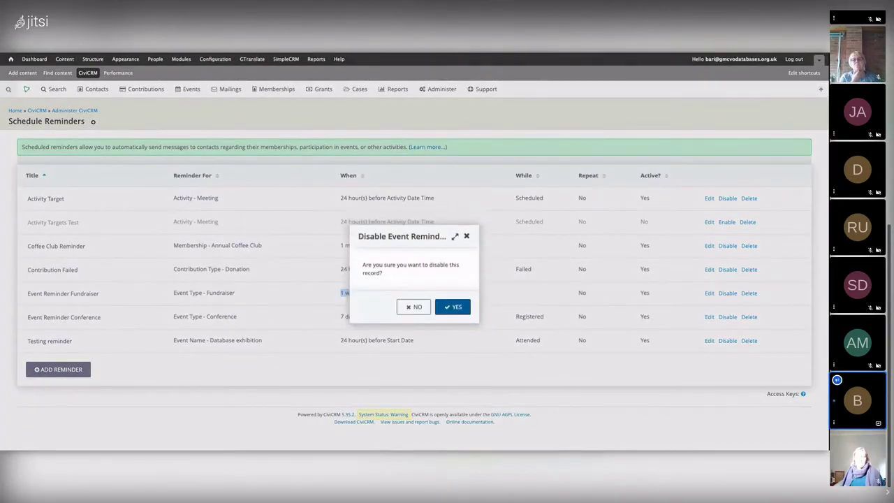
pyautogui.click(451, 307)
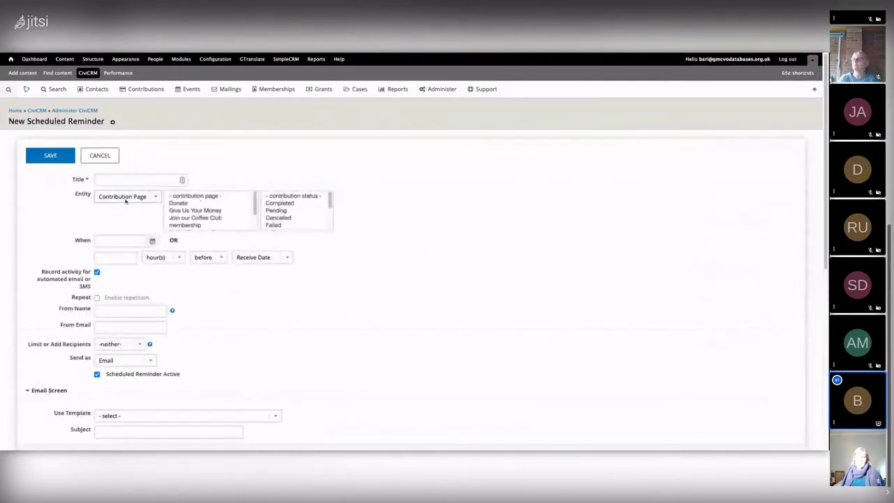
# Try Contact and Contribution Type entities, then choose the 'Pledge for CiviCRM!' contribution page
pyautogui.click(110, 204)
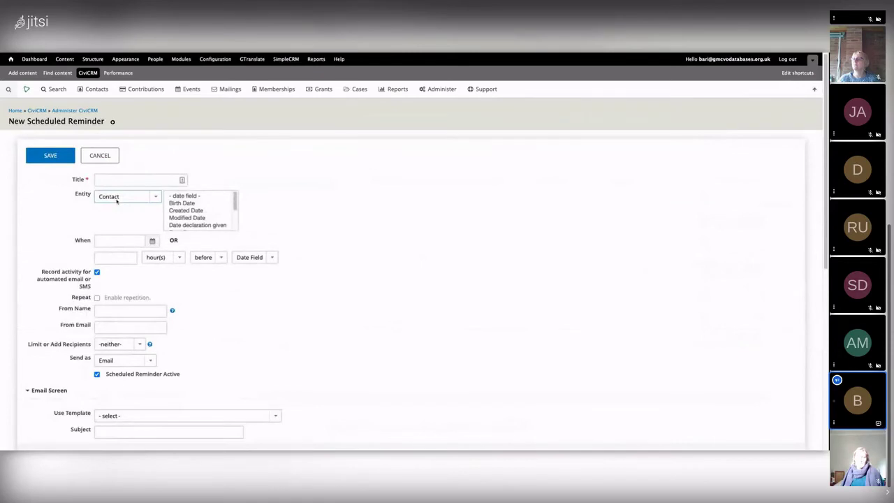
pyautogui.press('Down')
pyautogui.press('Down')
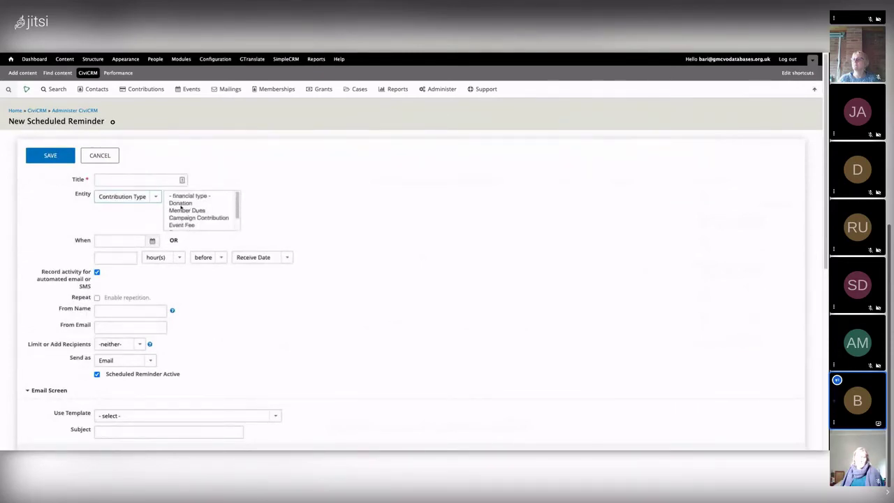
pyautogui.press('Down')
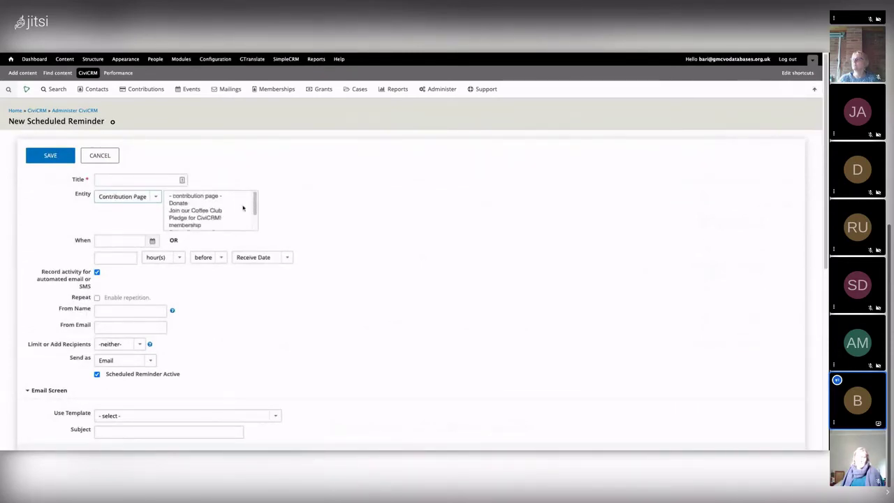
pyautogui.click(246, 203)
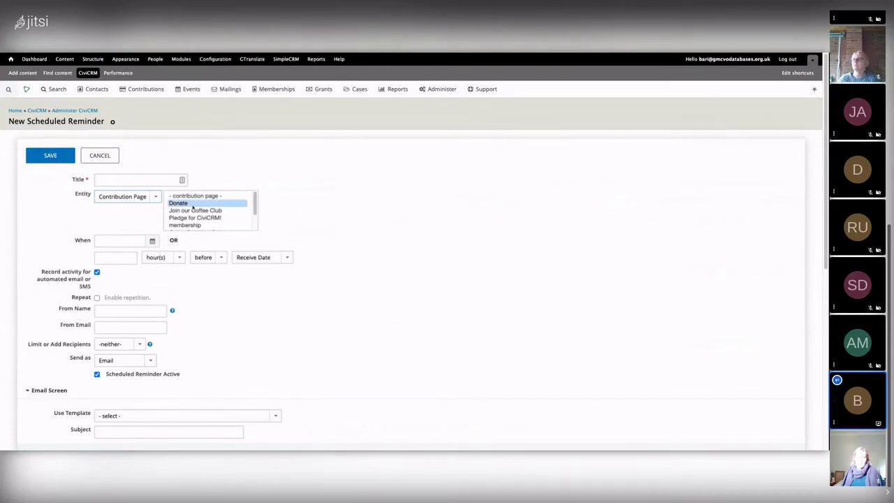
pyautogui.click(188, 210)
pyautogui.click(188, 218)
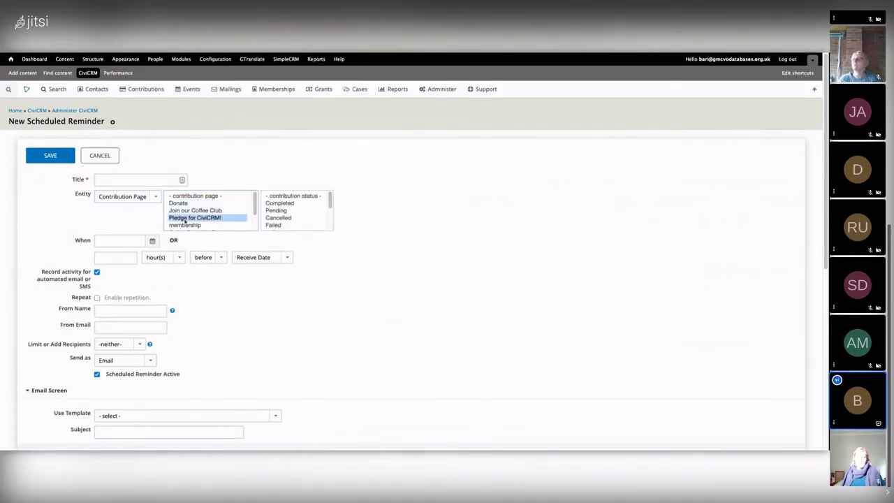
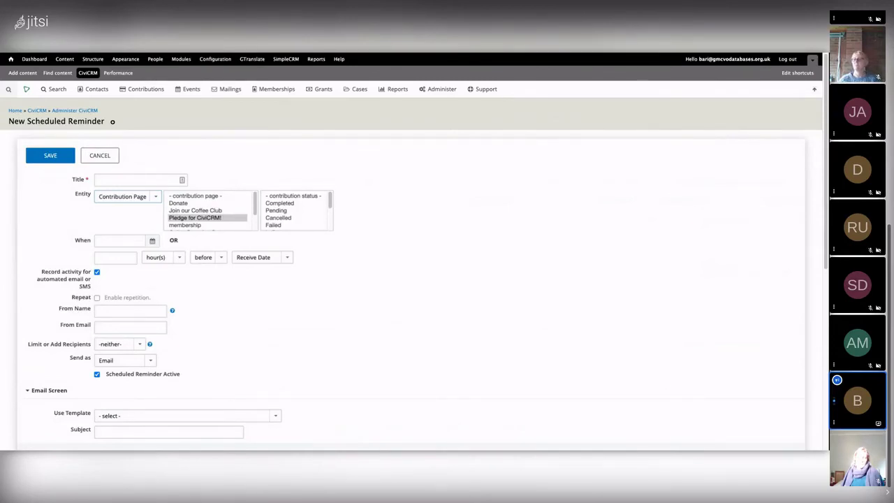
# Set the reminder entity to Activity with Phone Call as the activity type
pyautogui.click(125, 219)
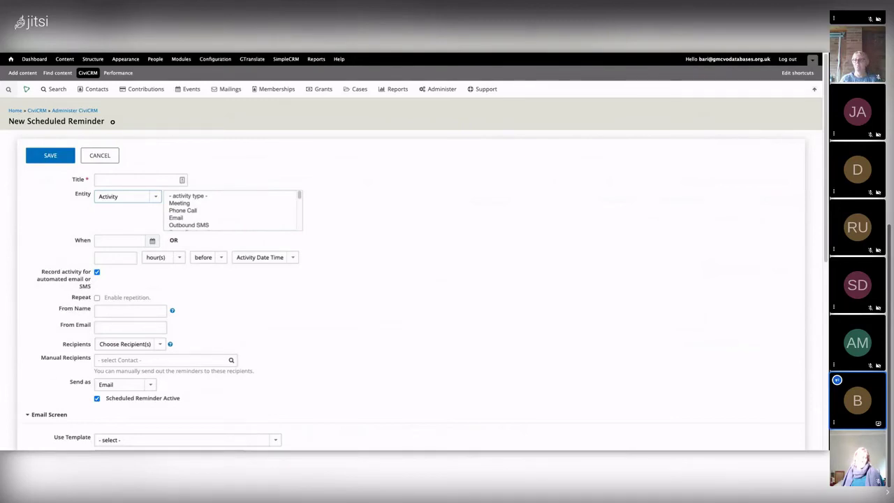
pyautogui.click(176, 210)
pyautogui.scroll(-2, 209, 215)
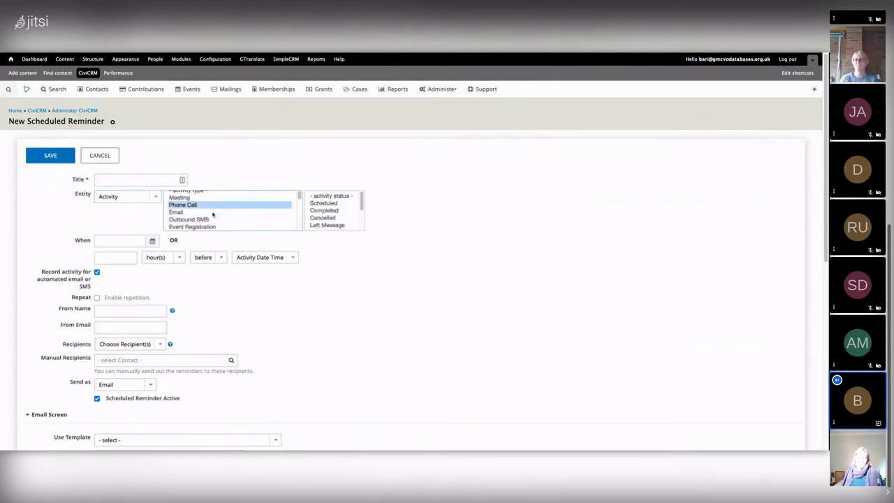
pyautogui.scroll(-5, 211, 215)
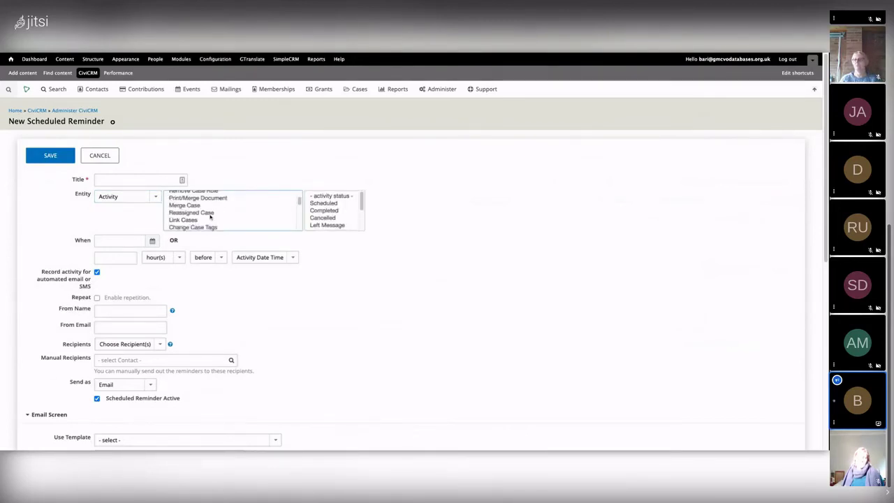
pyautogui.scroll(-2, 286, 289)
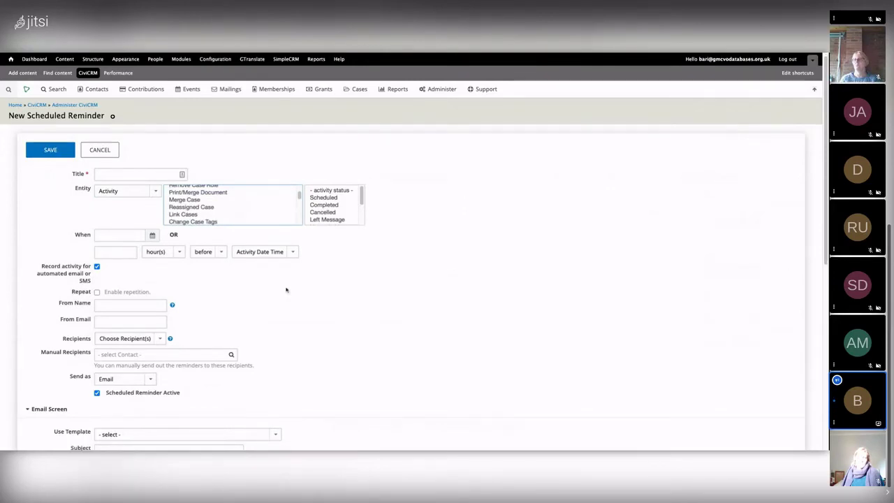
pyautogui.scroll(-1, 286, 289)
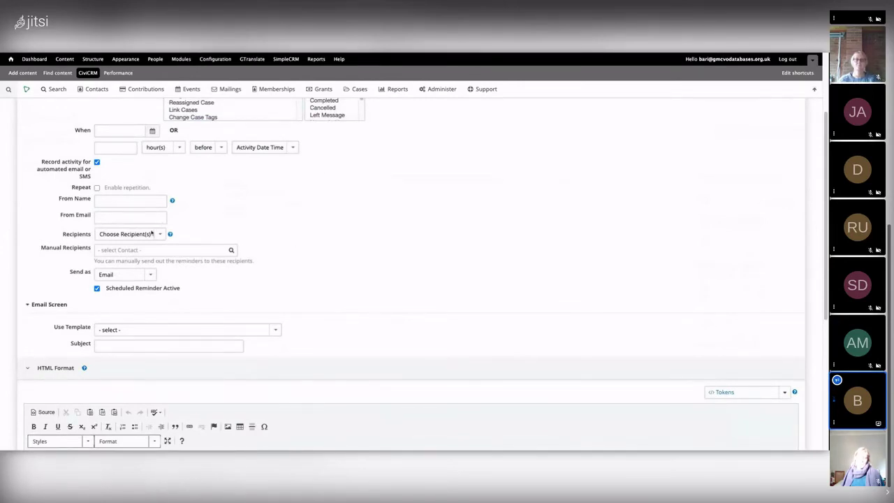
# Set recipients to Select Group, keeping the group as ACL - restricted
pyautogui.click(125, 235)
pyautogui.click(119, 249)
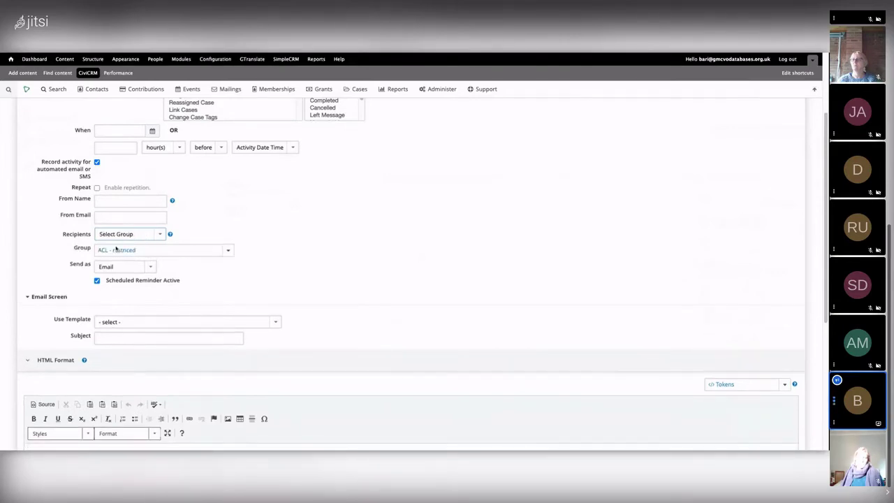
pyautogui.click(115, 250)
pyautogui.click(122, 281)
pyautogui.scroll(1, 301, 242)
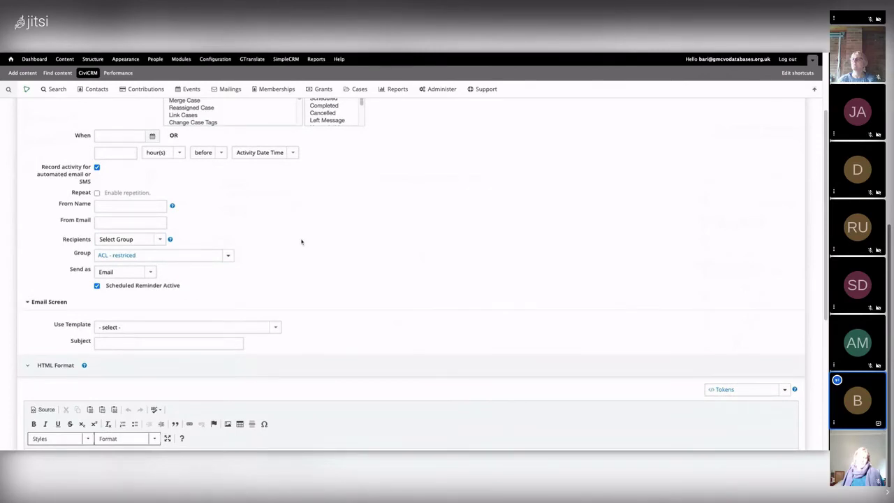
pyautogui.scroll(2, 301, 241)
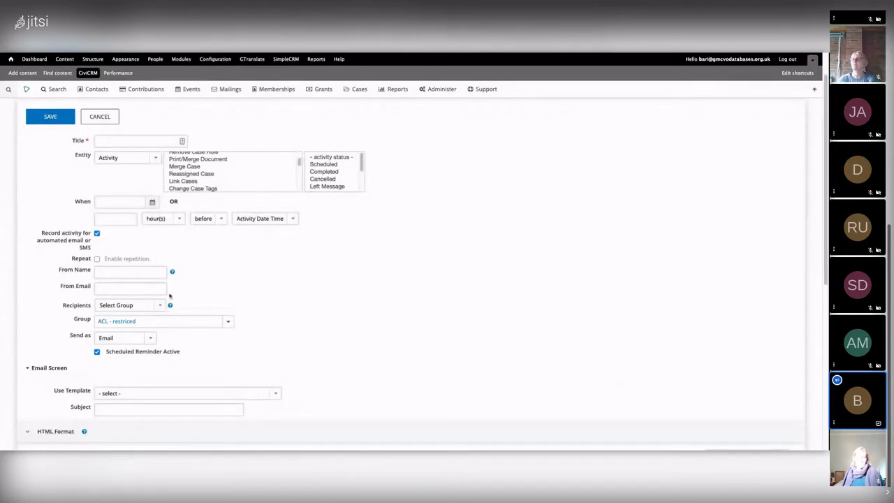
# Switch the entity to Event Type for Meeting events and set recipients to Limit to
pyautogui.click(135, 159)
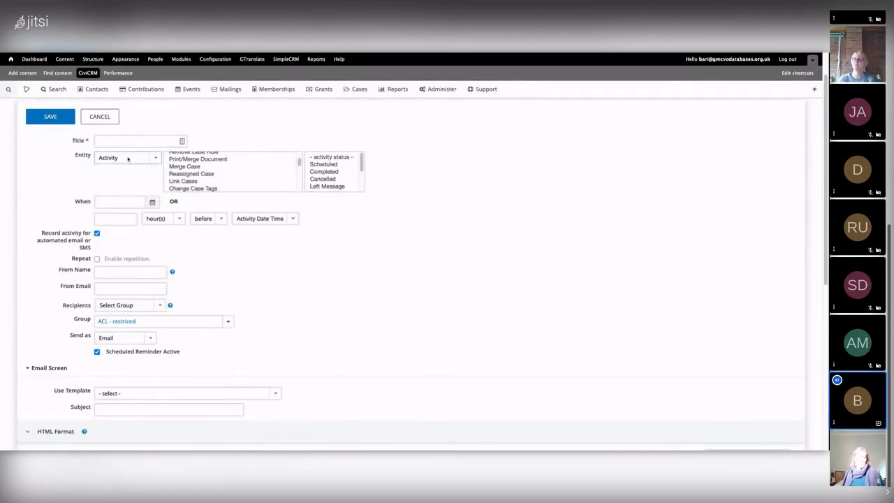
pyautogui.click(167, 181)
pyautogui.click(180, 158)
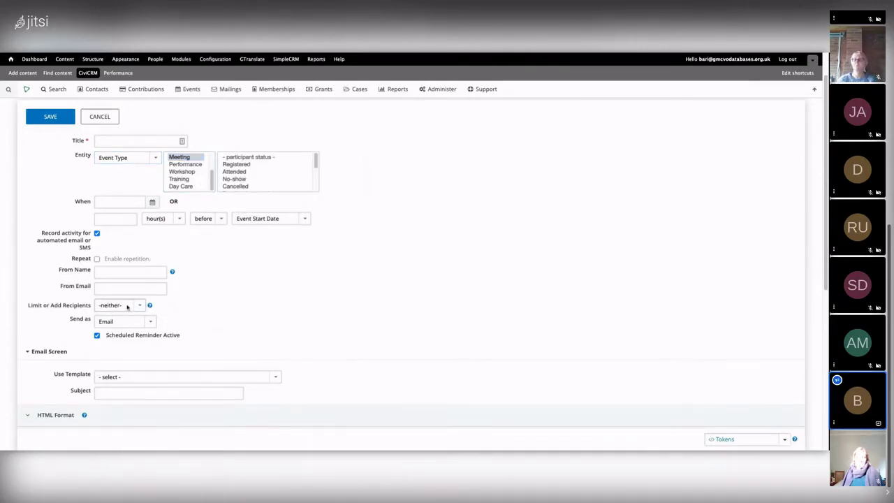
pyautogui.click(127, 306)
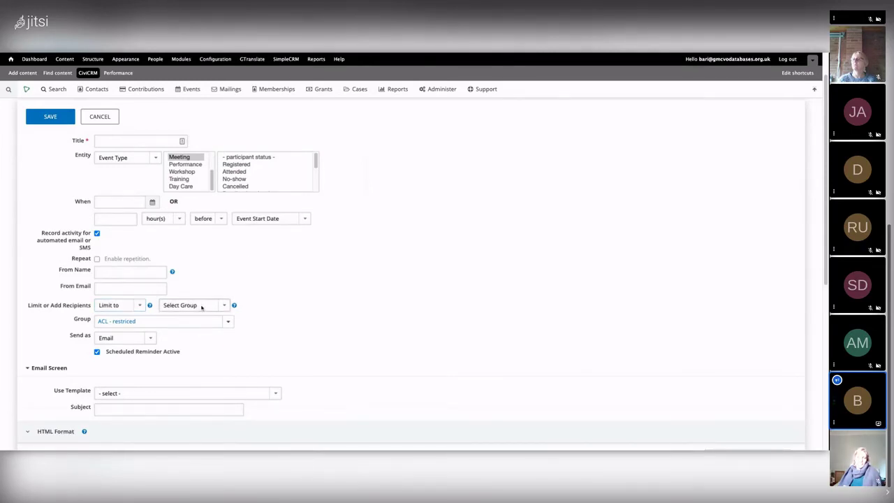
# Limit recipients by Participant Role with Attendee as the only selected role
pyautogui.click(219, 314)
pyautogui.click(133, 321)
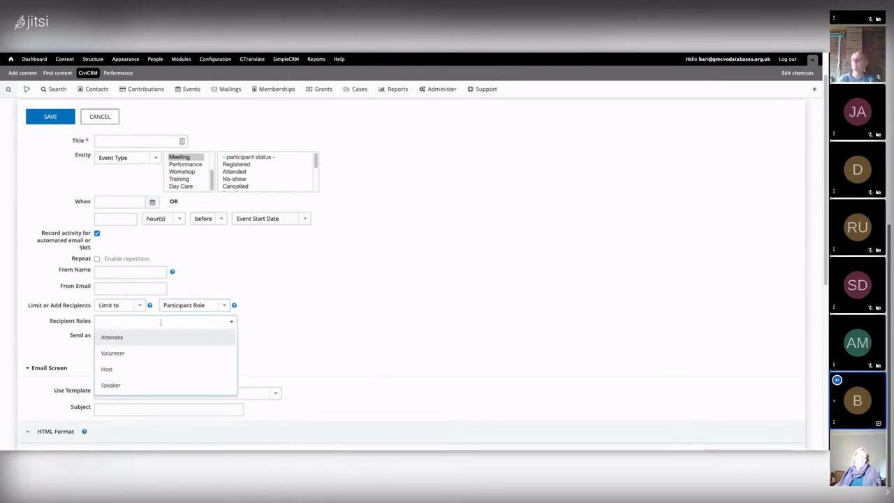
pyautogui.click(123, 339)
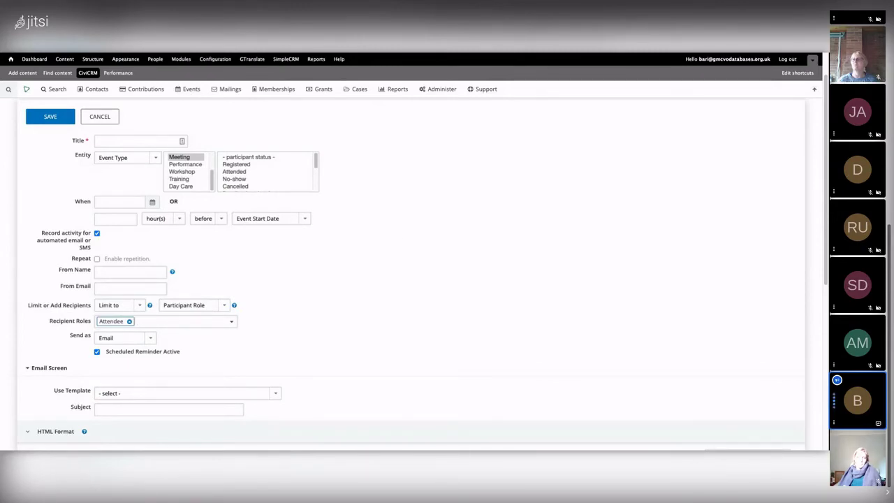
pyautogui.click(165, 325)
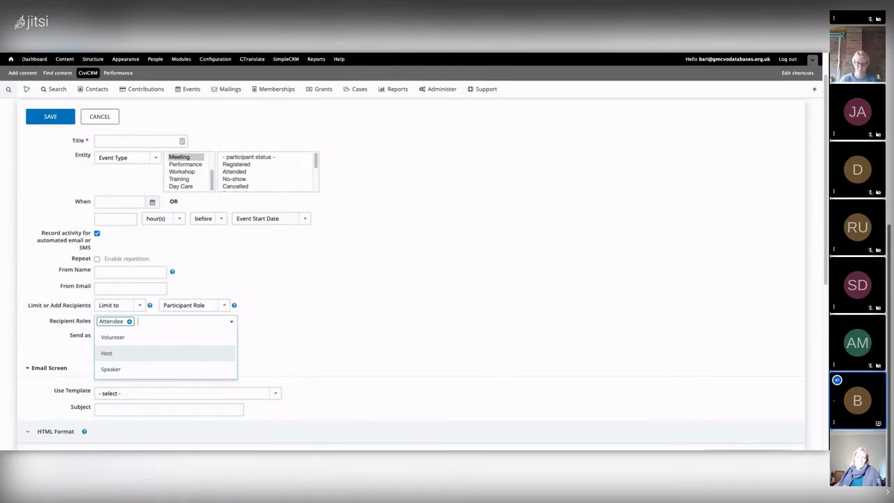
pyautogui.click(412, 302)
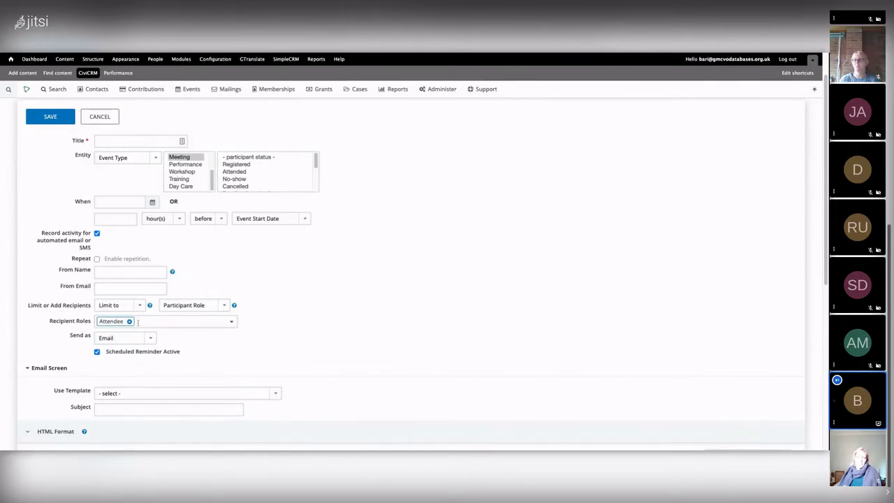
pyautogui.click(171, 320)
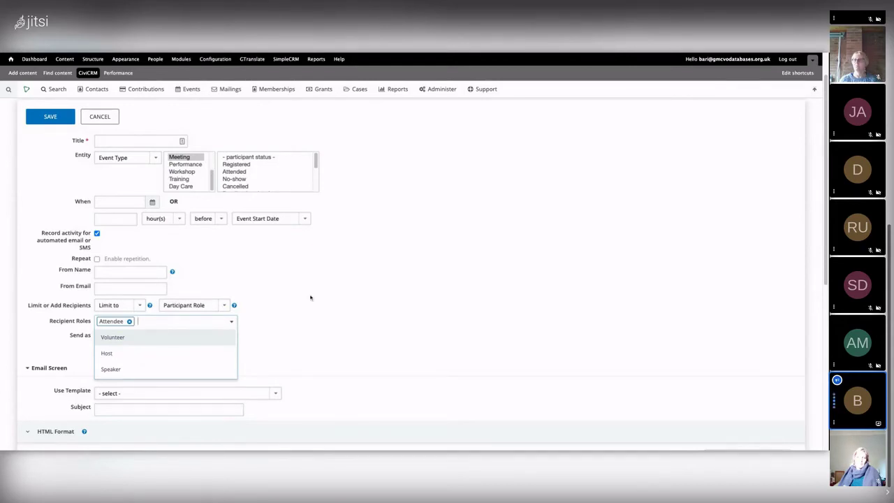
pyautogui.click(355, 265)
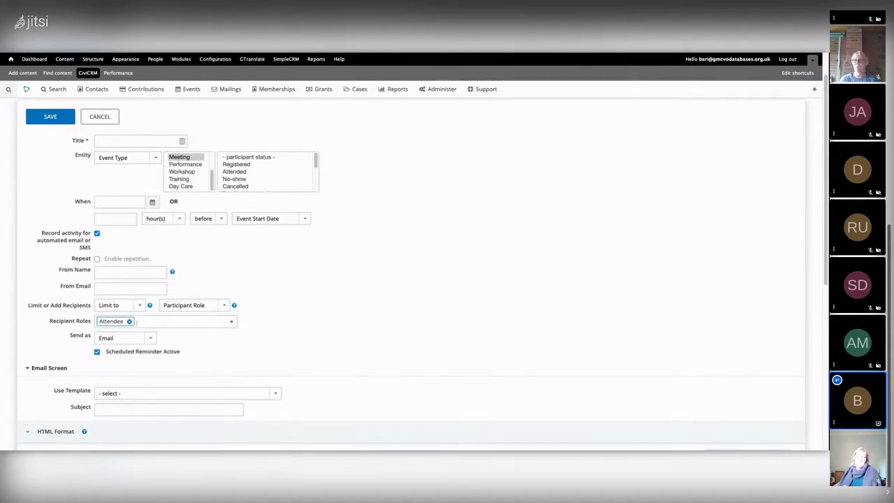
# Replace the Attendee recipient role with Host
pyautogui.click(129, 321)
pyautogui.click(127, 324)
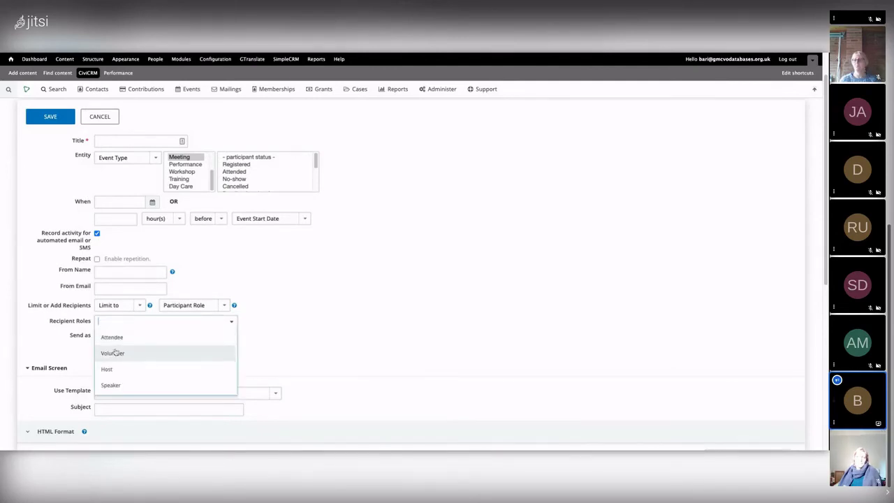
pyautogui.click(110, 369)
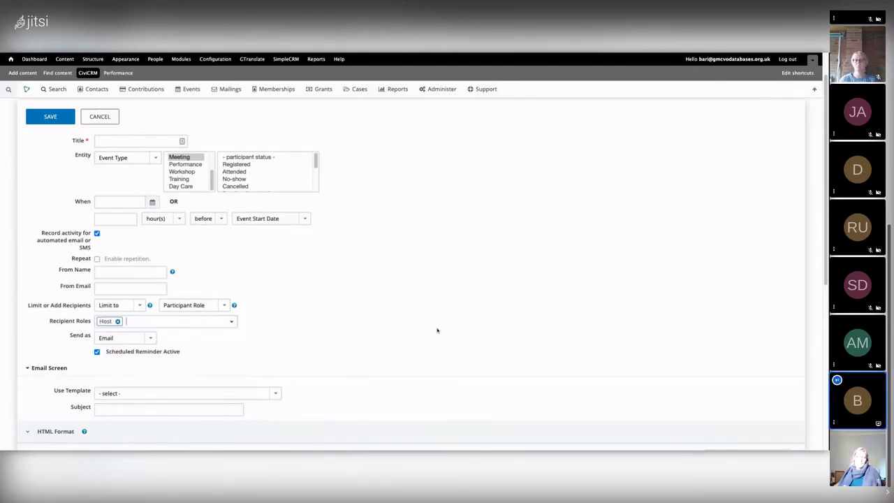
pyautogui.press('BackSpace')
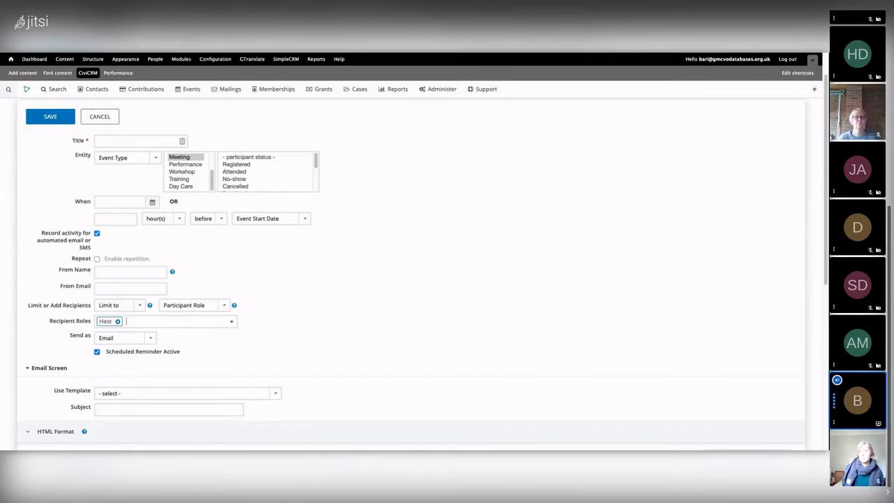
pyautogui.click(125, 219)
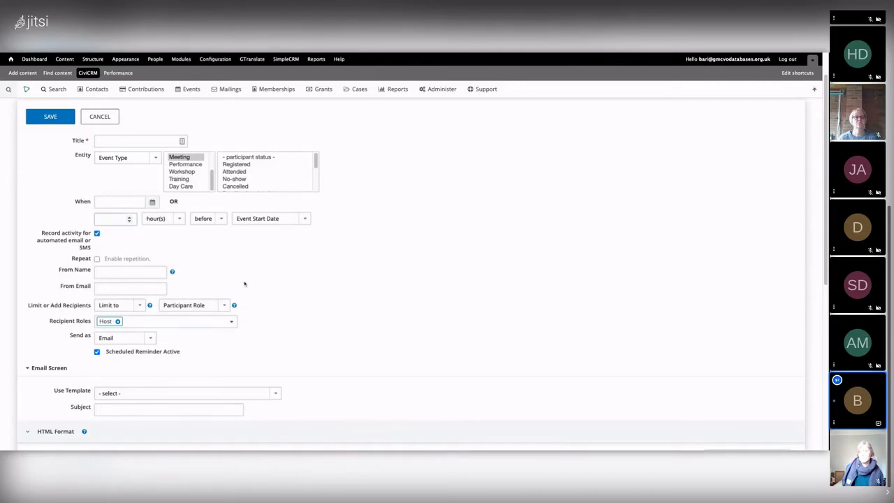
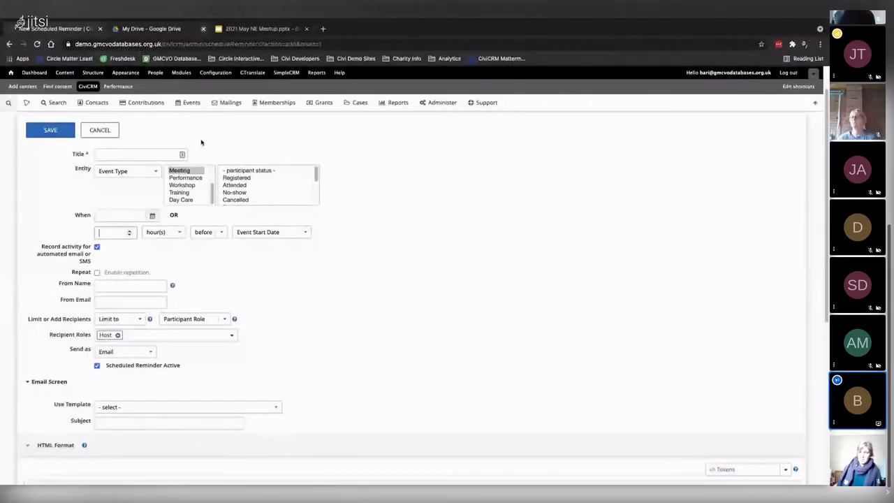
# Go to System Settings > Scheduled Jobs, discarding the unsaved reminder form
pyautogui.moveTo(448, 109)
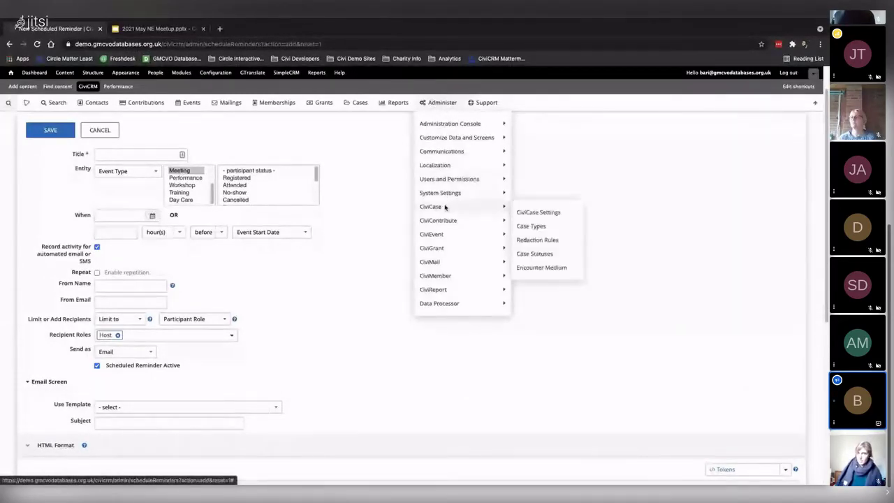
pyautogui.moveTo(449, 193)
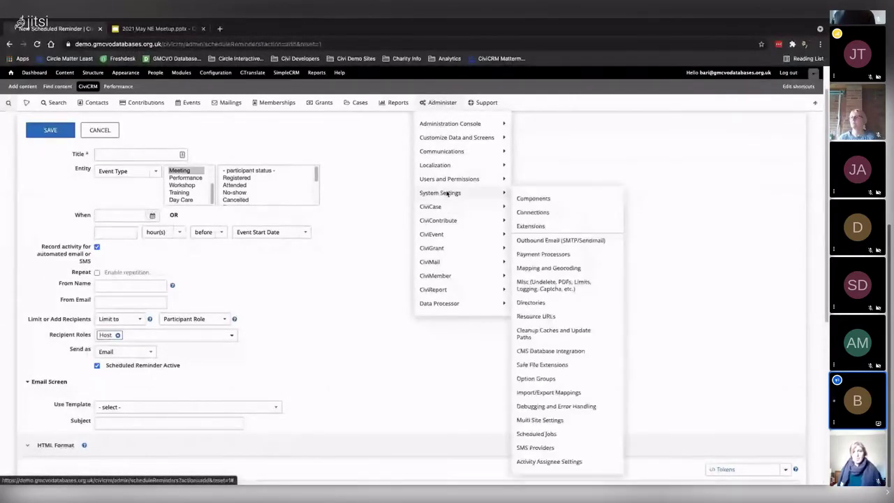
pyautogui.click(547, 435)
pyautogui.click(439, 193)
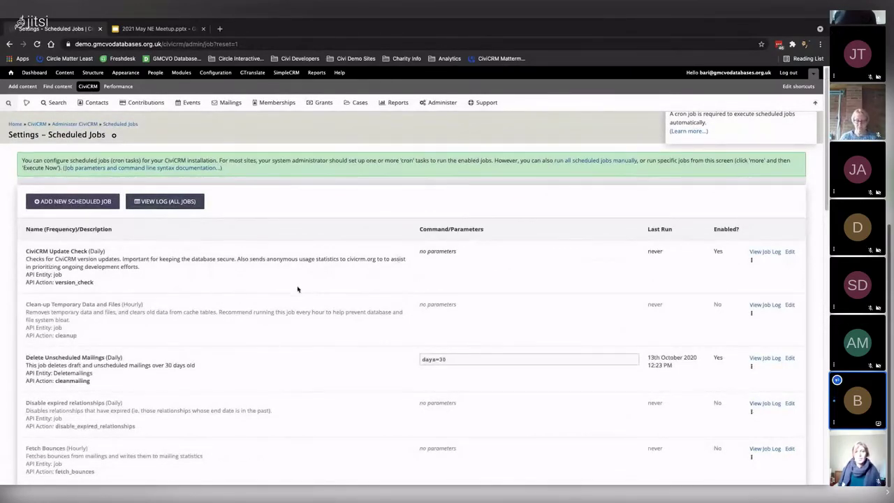
# Scroll the job list and highlight the Delete Unscheduled Mailings job details (days=30)
pyautogui.scroll(-1, 351, 315)
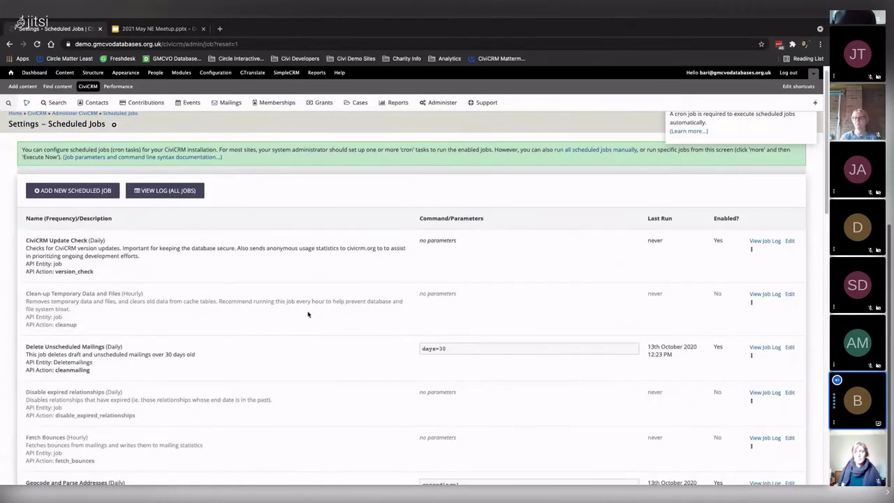
pyautogui.scroll(-1, 308, 311)
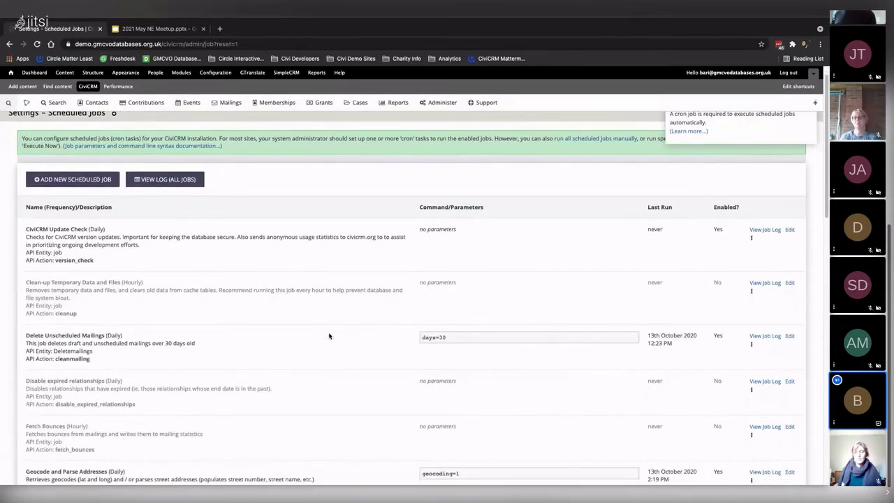
pyautogui.scroll(-2, 329, 336)
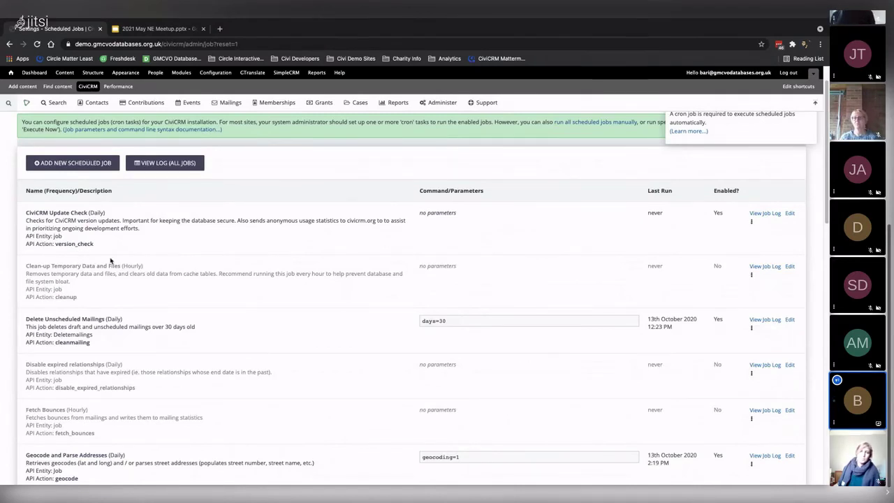
pyautogui.scroll(-1, 359, 329)
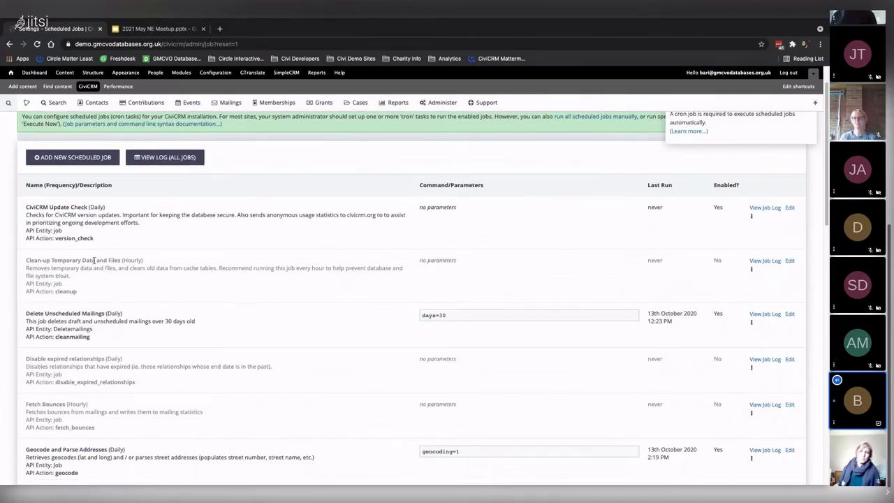
pyautogui.scroll(1, 112, 262)
pyautogui.scroll(-3, 130, 267)
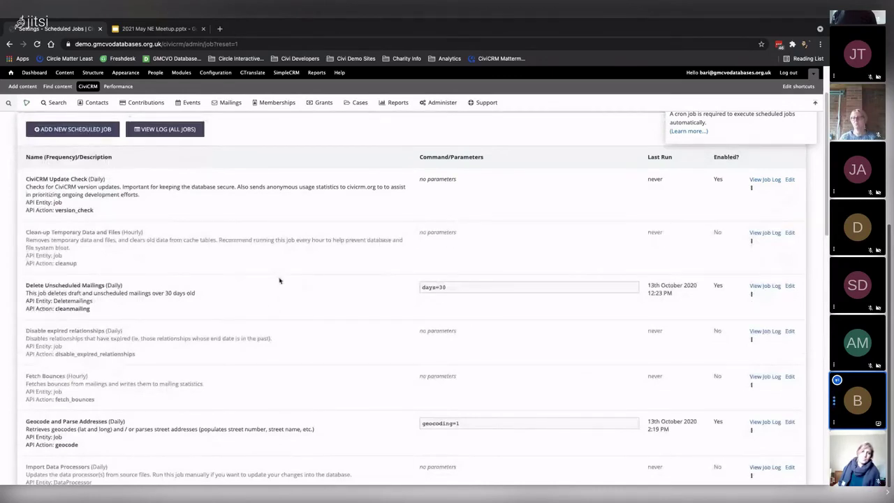
pyautogui.scroll(-2, 282, 303)
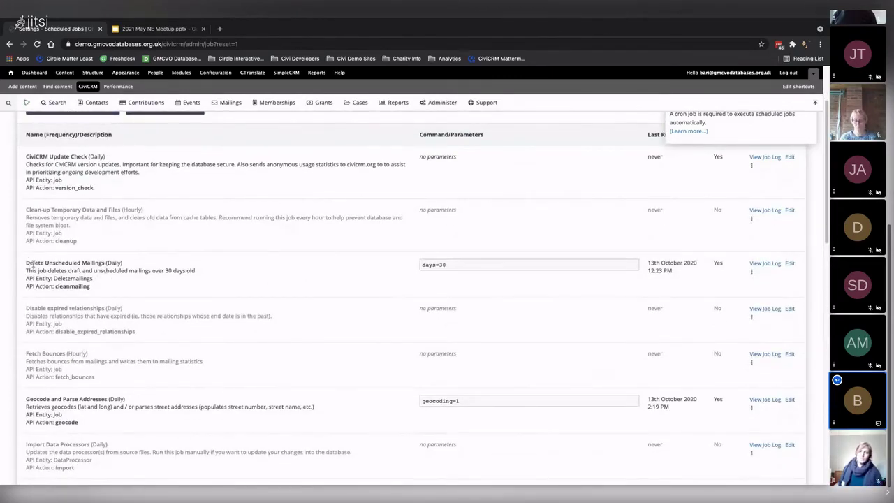
pyautogui.tripleClick(80, 279)
pyautogui.moveTo(112, 287); pyautogui.dragTo(28, 259)
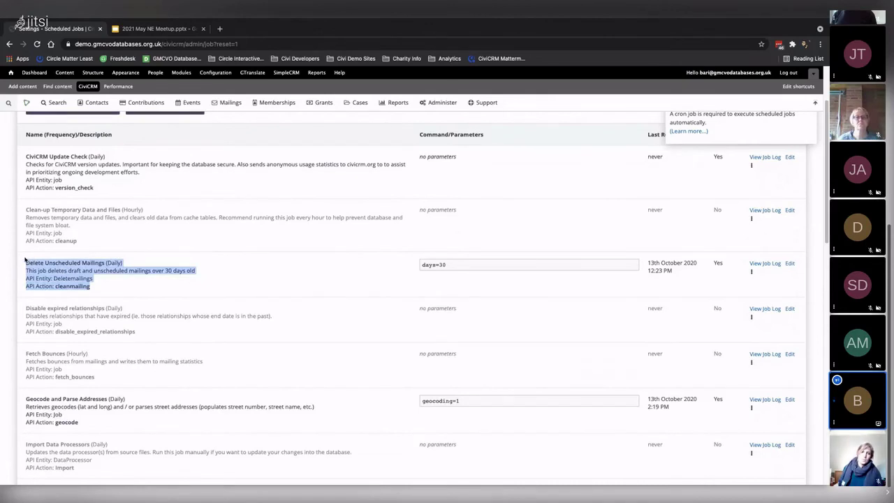
pyautogui.click(114, 290)
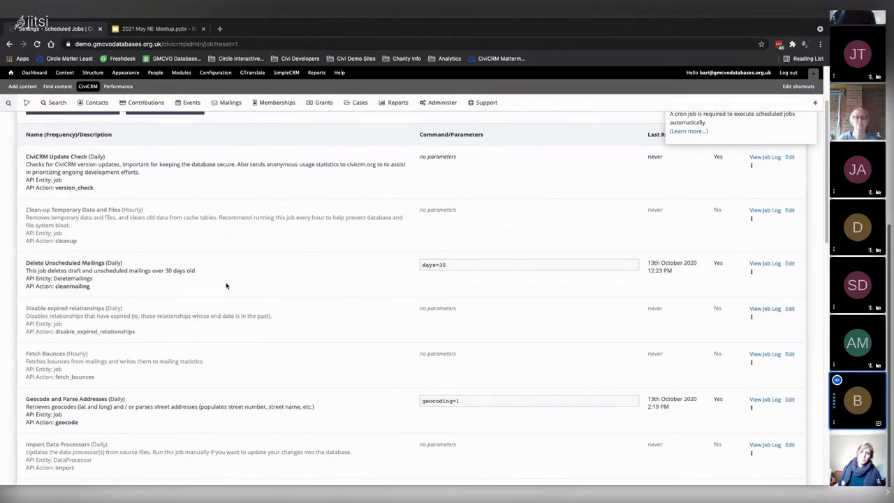
pyautogui.moveTo(114, 291); pyautogui.dragTo(142, 289)
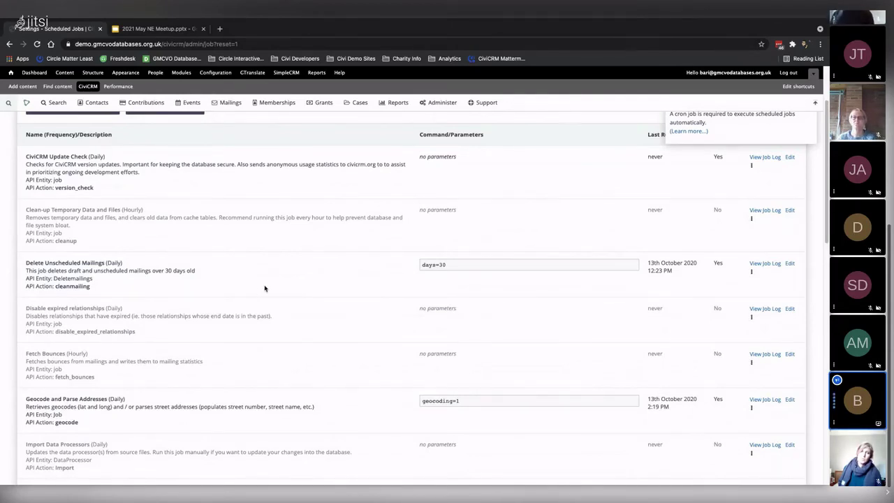
# Scroll past Send Scheduled Reminders (last run: never) and edit the Send Scheduled SMS job
pyautogui.scroll(-1, 265, 289)
pyautogui.scroll(-1, 264, 289)
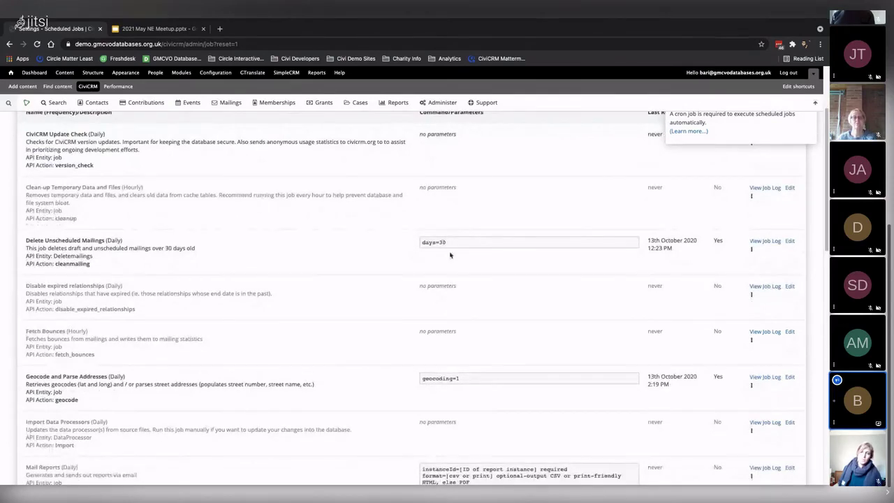
pyautogui.scroll(-5, 193, 286)
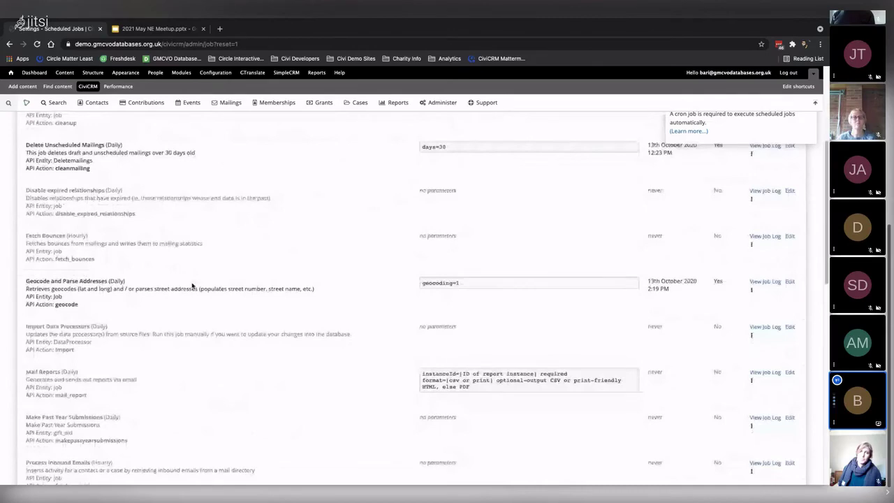
pyautogui.scroll(-10, 193, 286)
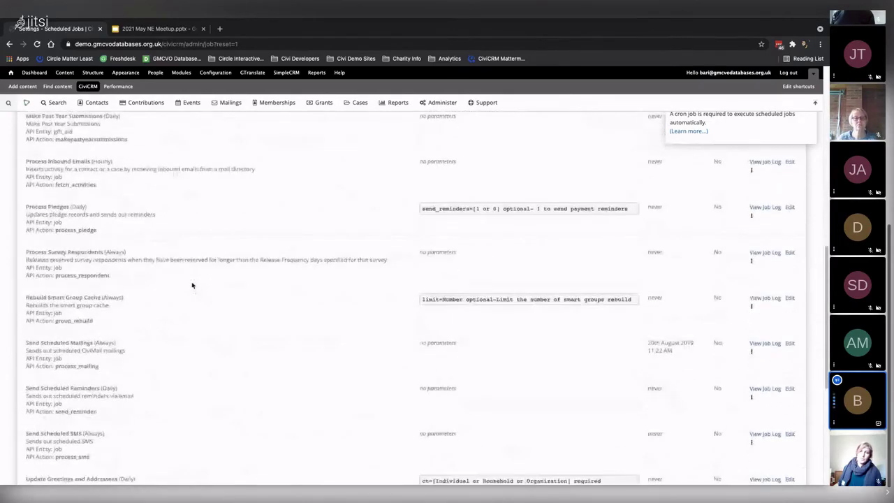
pyautogui.scroll(-3, 193, 286)
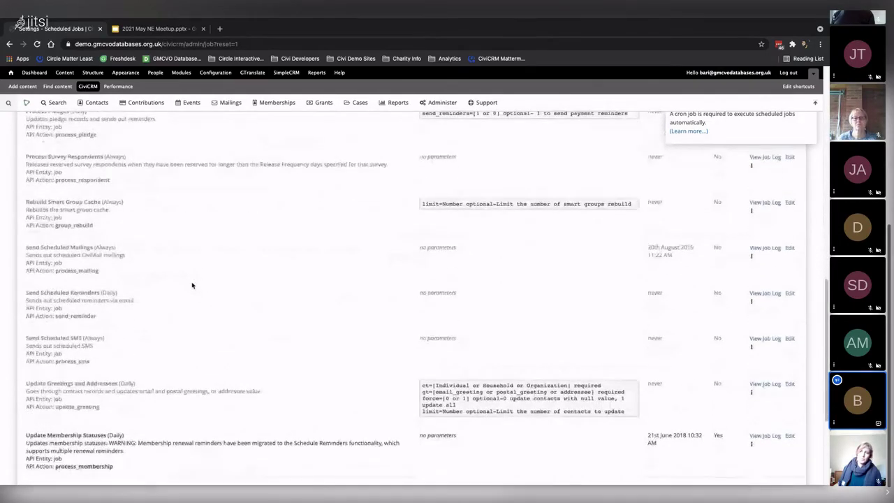
pyautogui.moveTo(24, 282); pyautogui.dragTo(26, 279)
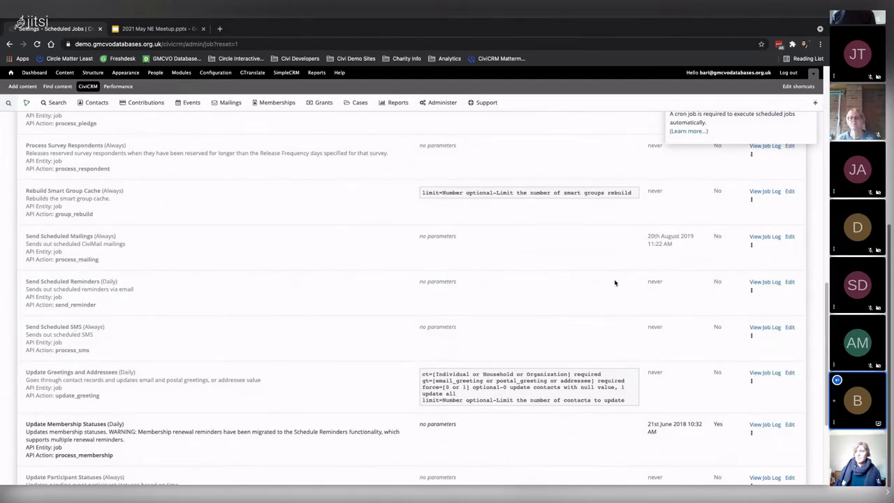
pyautogui.moveTo(646, 282); pyautogui.dragTo(675, 283)
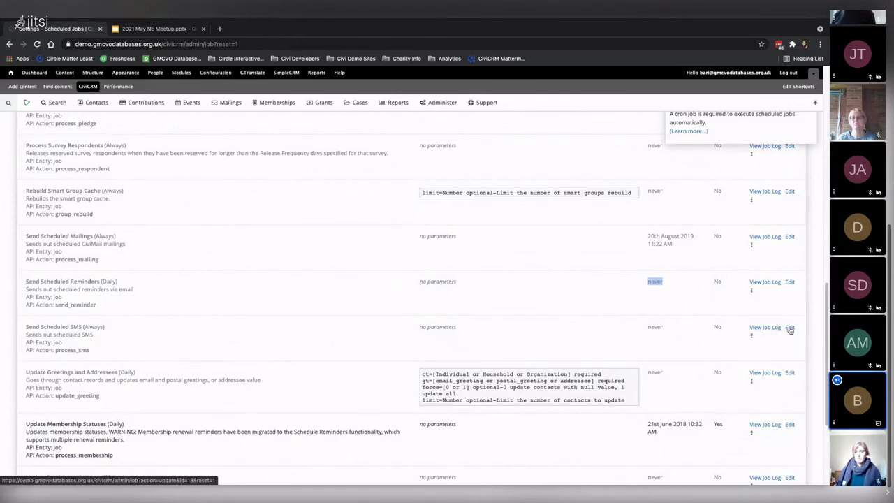
pyautogui.click(790, 328)
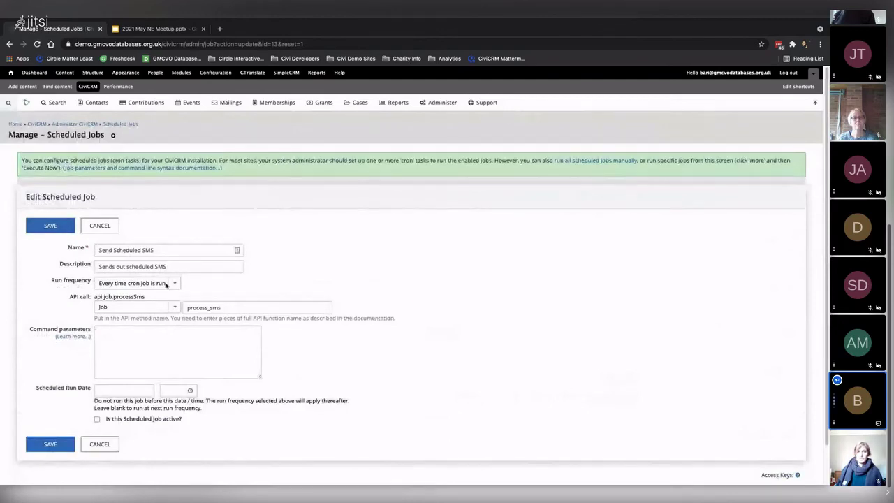
# Try the run frequency options, settling on Hourly for the Send Scheduled SMS job
pyautogui.click(141, 285)
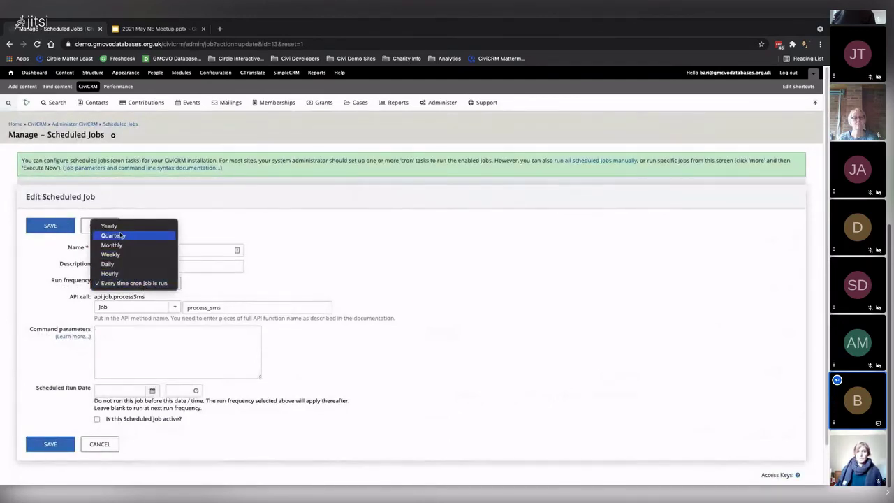
pyautogui.click(132, 273)
pyautogui.click(151, 287)
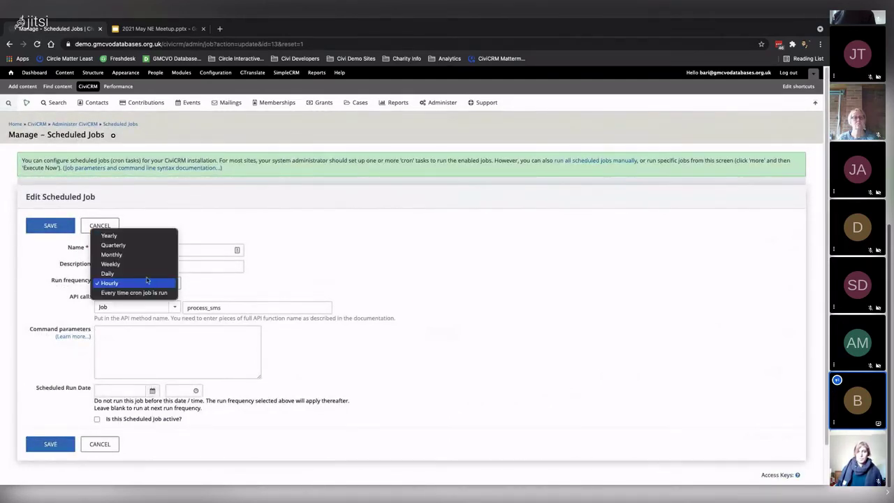
pyautogui.click(112, 274)
pyautogui.click(119, 283)
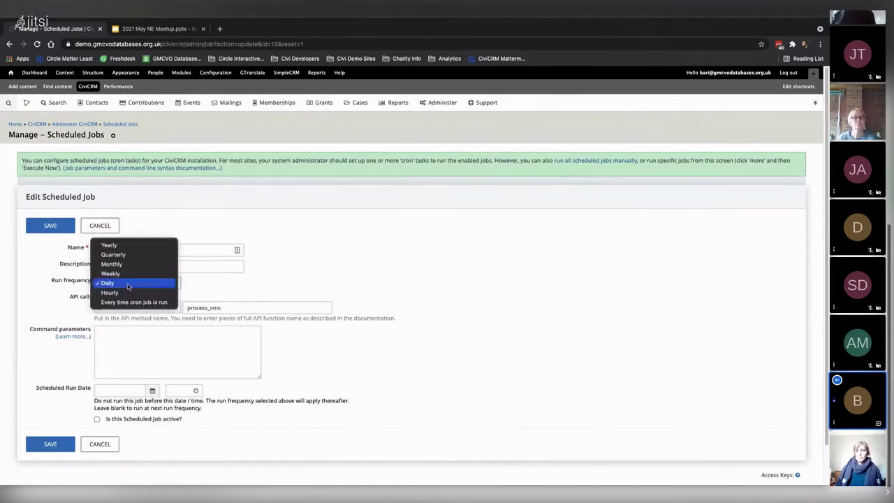
pyautogui.click(128, 302)
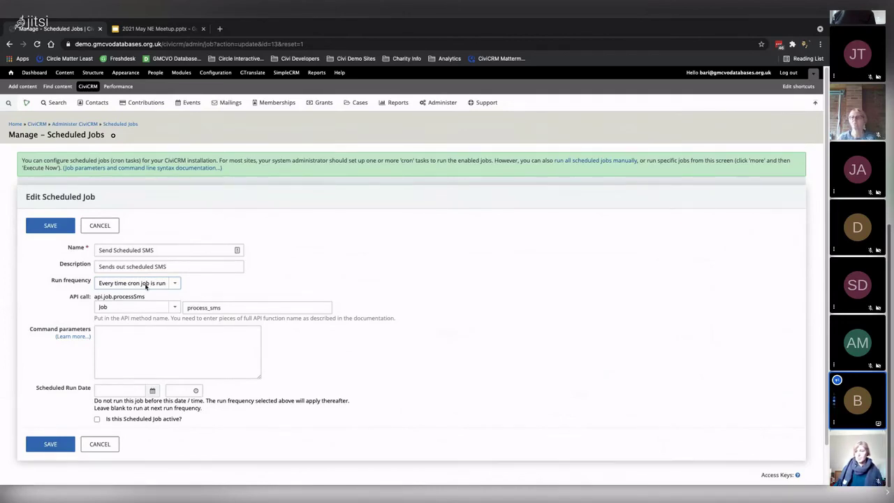
pyautogui.click(122, 287)
pyautogui.click(133, 273)
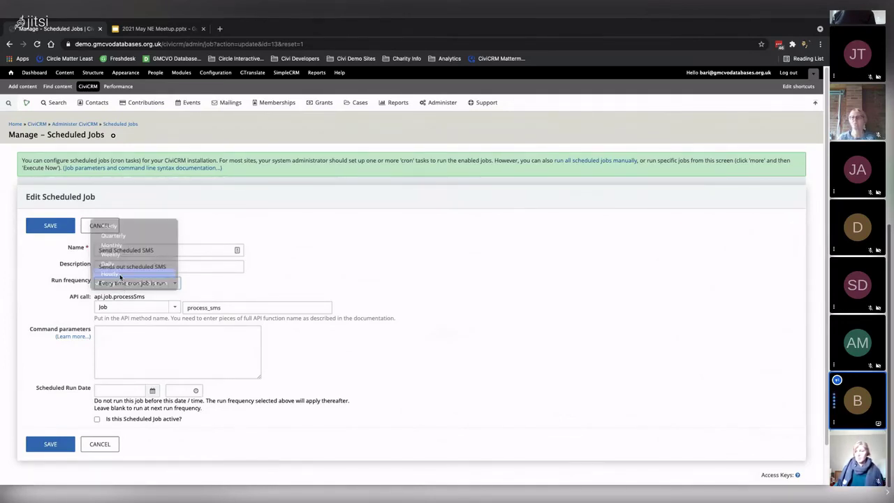
pyautogui.click(142, 284)
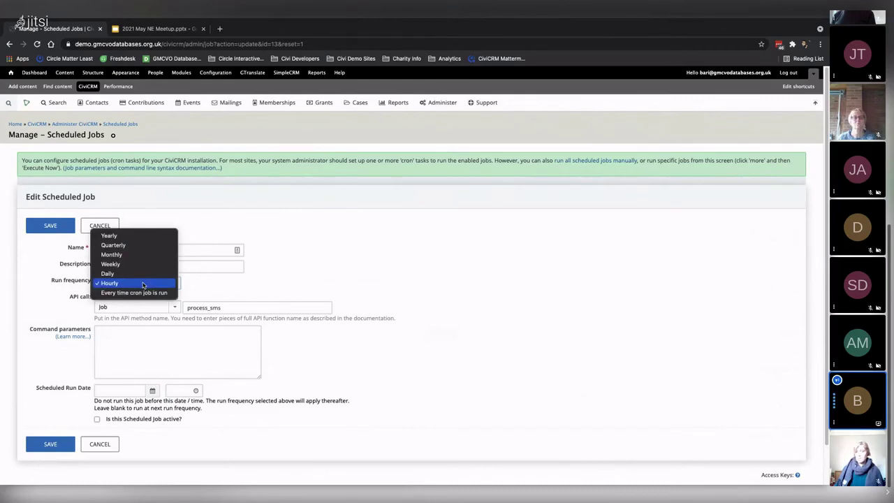
pyautogui.click(123, 284)
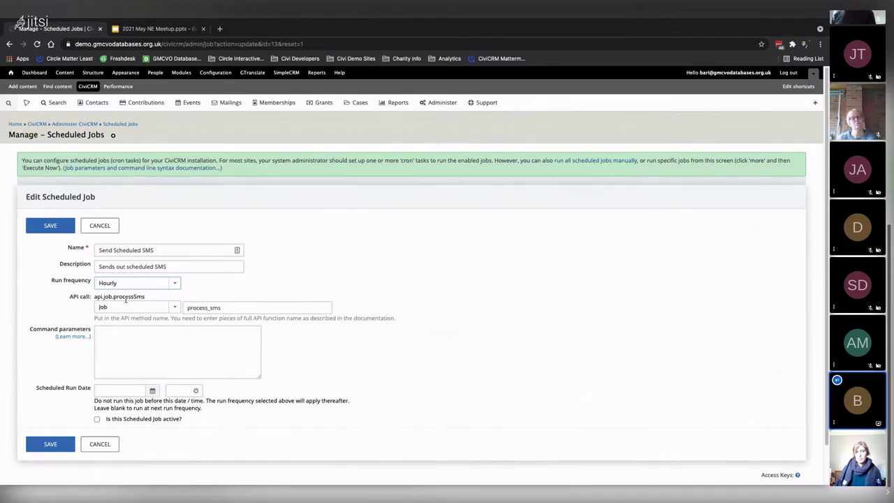
# Mark the job active, set its Scheduled Run Date to 20/05/2021, and save
pyautogui.click(97, 420)
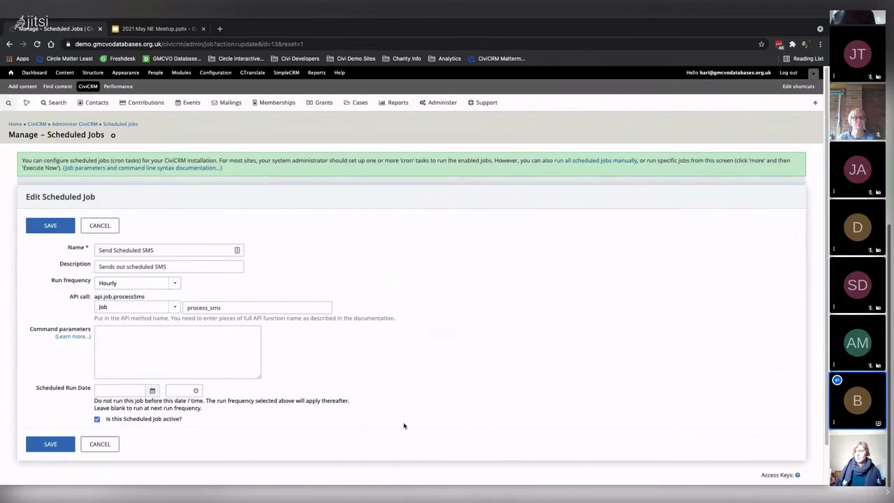
pyautogui.click(110, 391)
pyautogui.click(231, 421)
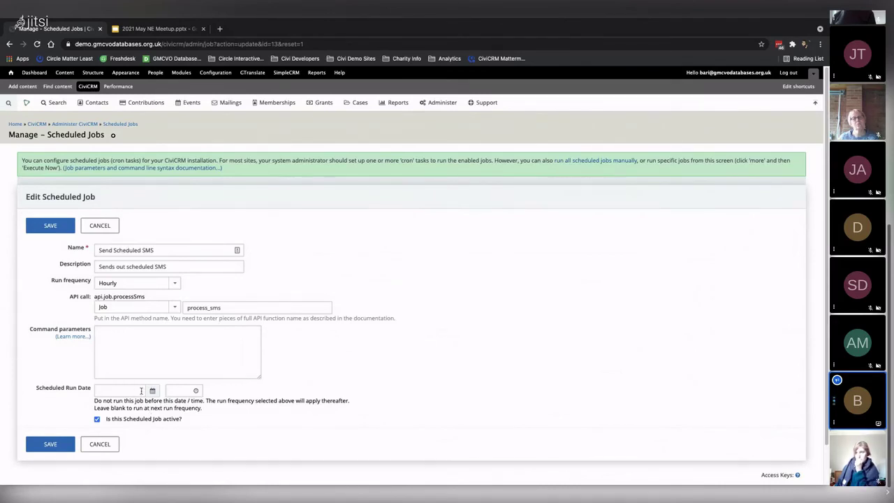
pyautogui.click(136, 390)
pyautogui.click(186, 332)
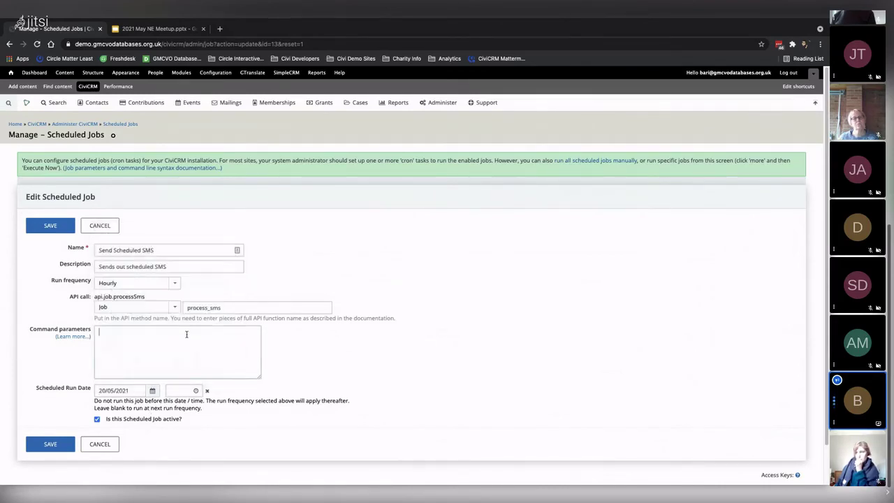
pyautogui.click(50, 445)
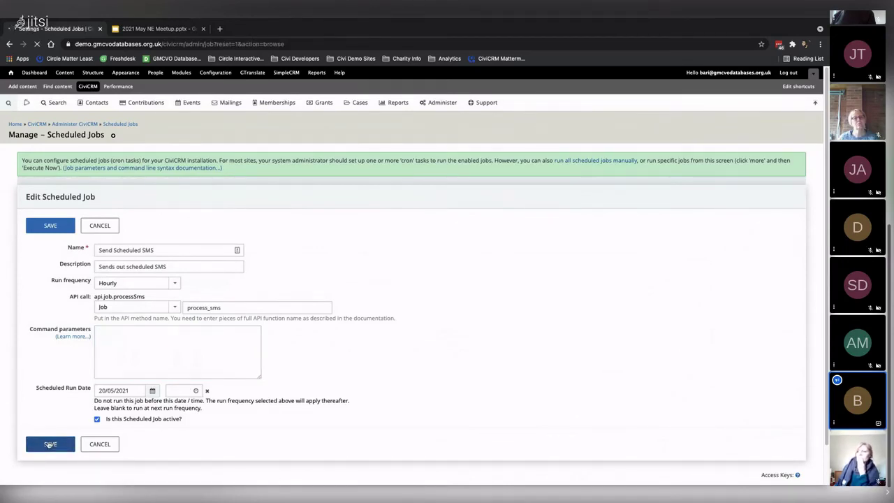
# Disable the Send Scheduled SMS job and dismiss the cron set-up notice
pyautogui.scroll(-10, 164, 388)
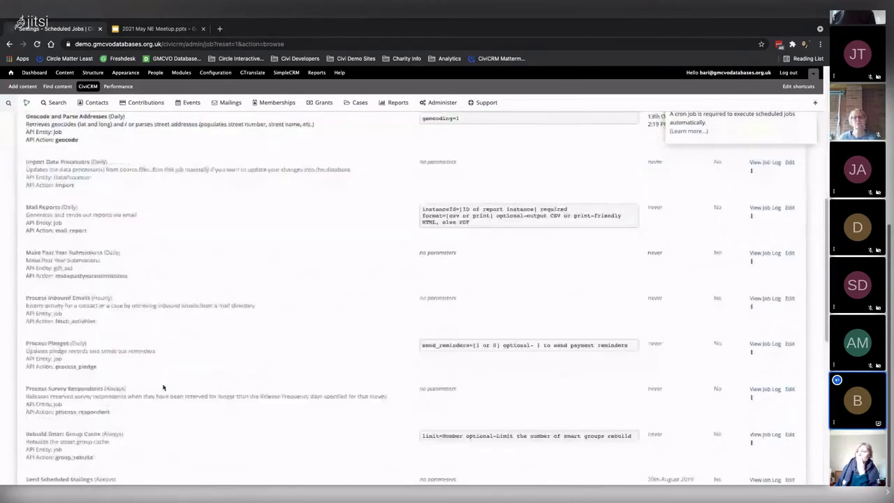
pyautogui.scroll(-5, 164, 388)
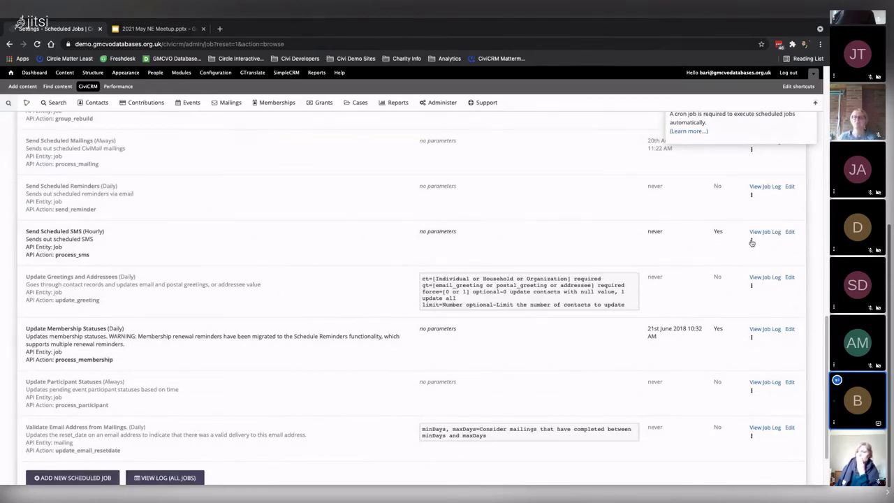
pyautogui.click(752, 241)
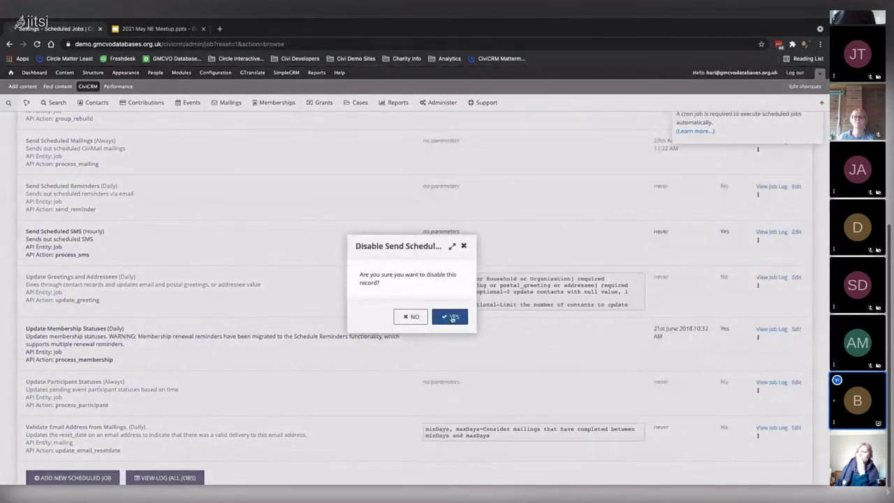
pyautogui.click(452, 318)
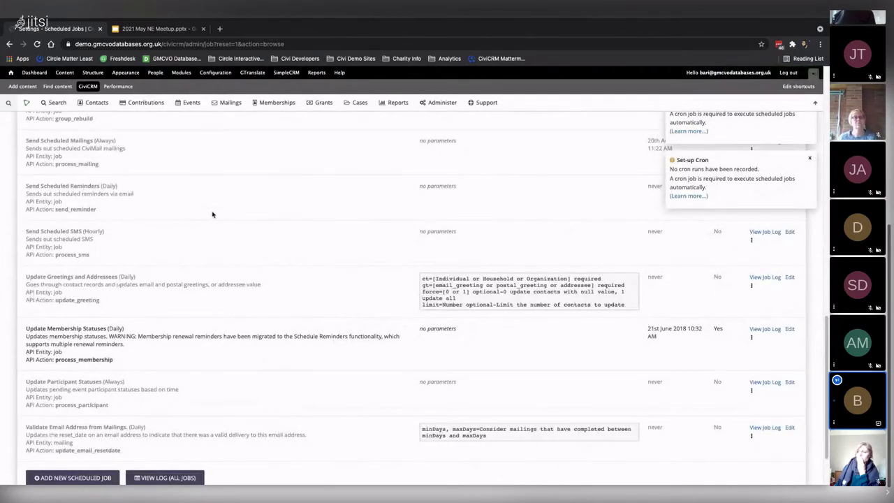
pyautogui.click(811, 159)
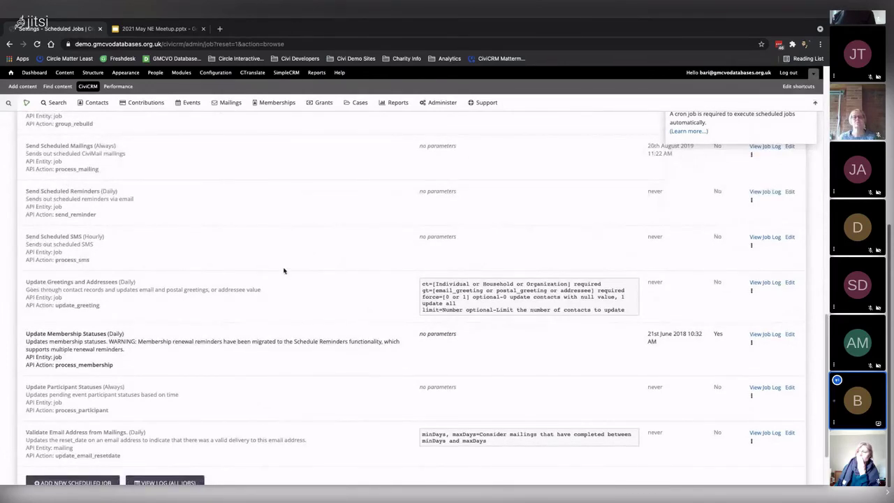
# Quick-search for the organisation contact and open its record
pyautogui.scroll(15, 277, 293)
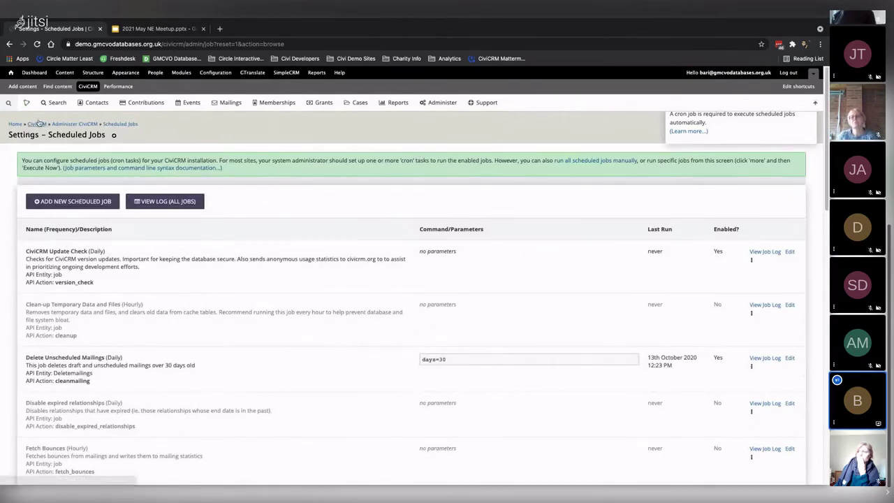
pyautogui.moveTo(8, 103)
pyautogui.write('br')
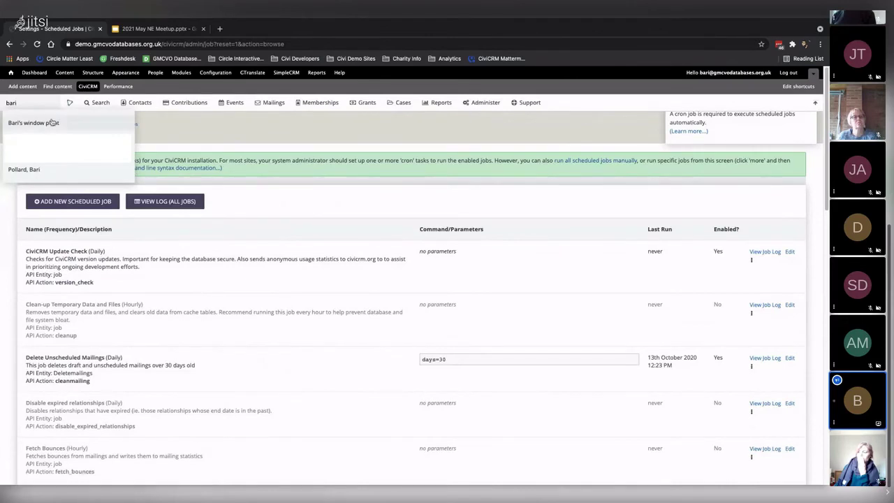
pyautogui.click(49, 124)
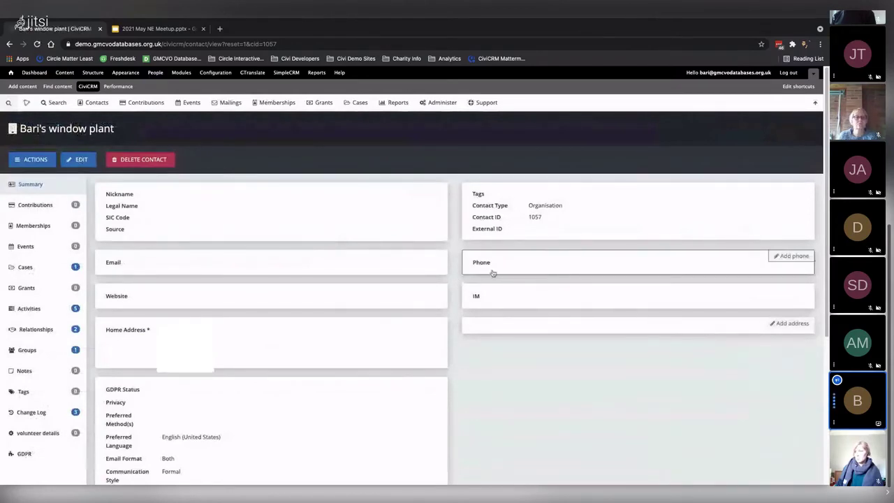
# Paste the contact's phone number into the phone field and save it
pyautogui.click(19, 163)
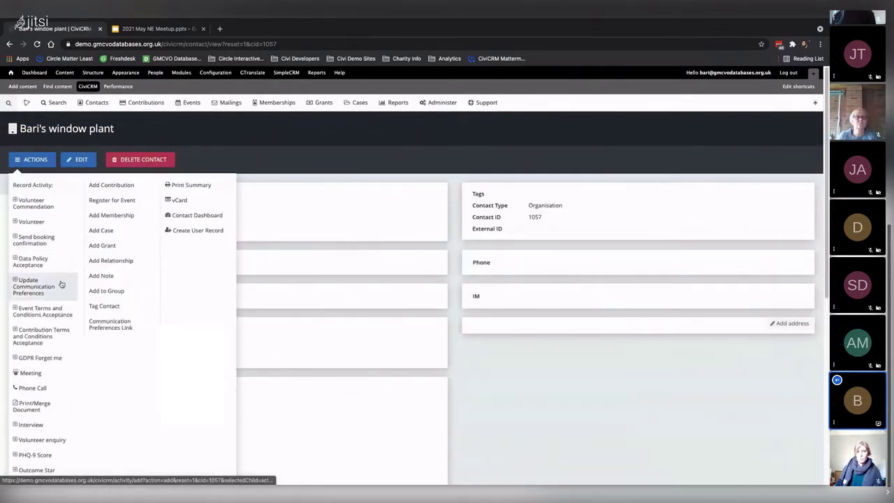
pyautogui.scroll(-5, 56, 290)
pyautogui.scroll(5, 57, 289)
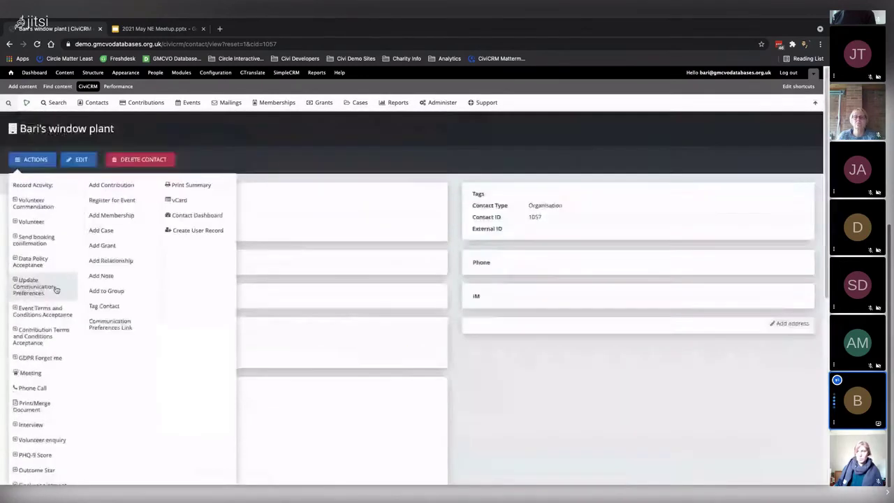
pyautogui.click(537, 269)
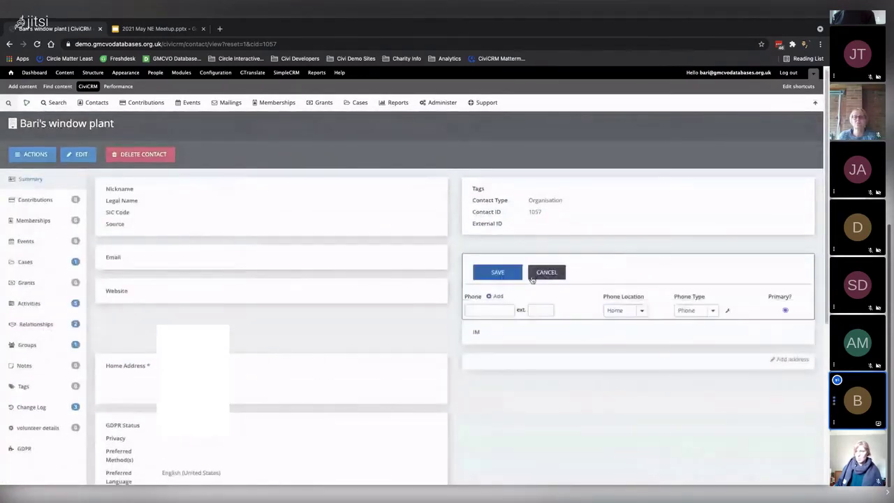
pyautogui.click(485, 309)
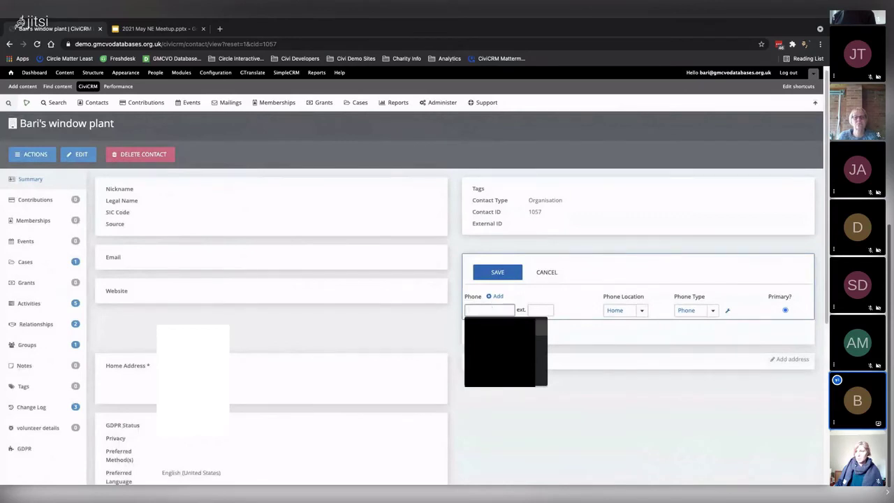
pyautogui.hotkey('ctrl', 'v')
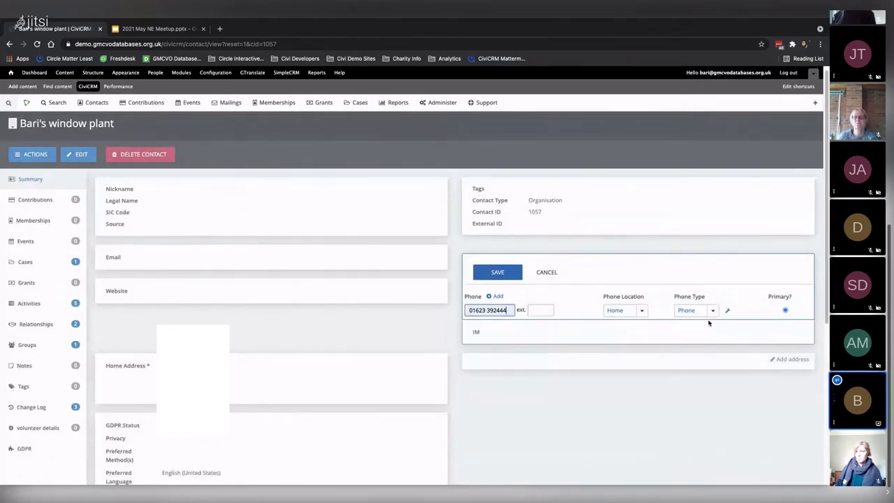
pyautogui.click(501, 274)
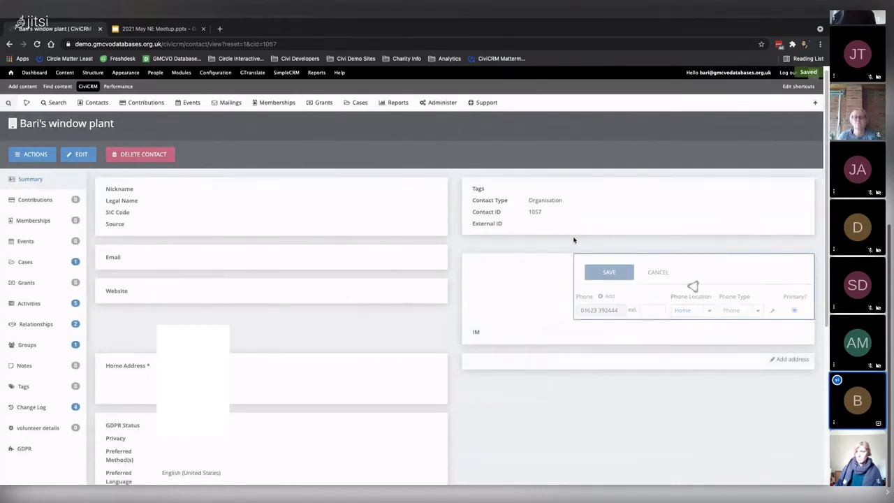
# Change the phone type to Mobile, remove the space from the number, and save
pyautogui.click(32, 148)
pyautogui.scroll(-5, 40, 268)
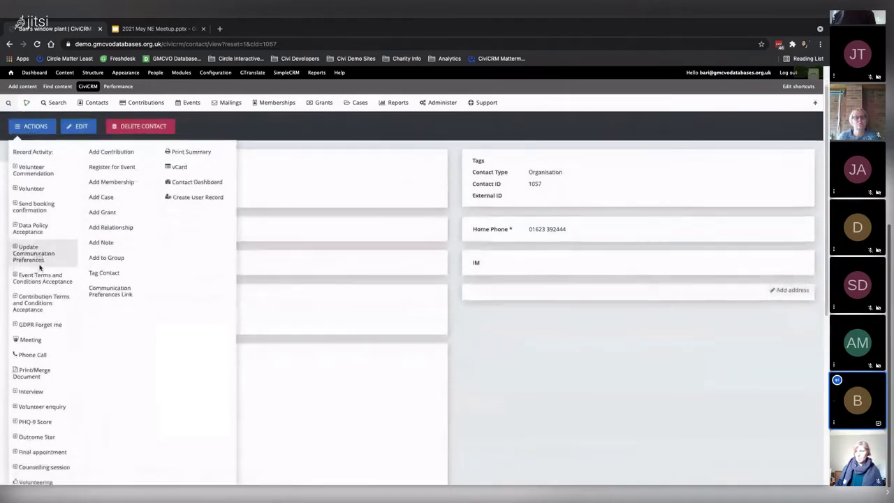
pyautogui.scroll(5, 40, 282)
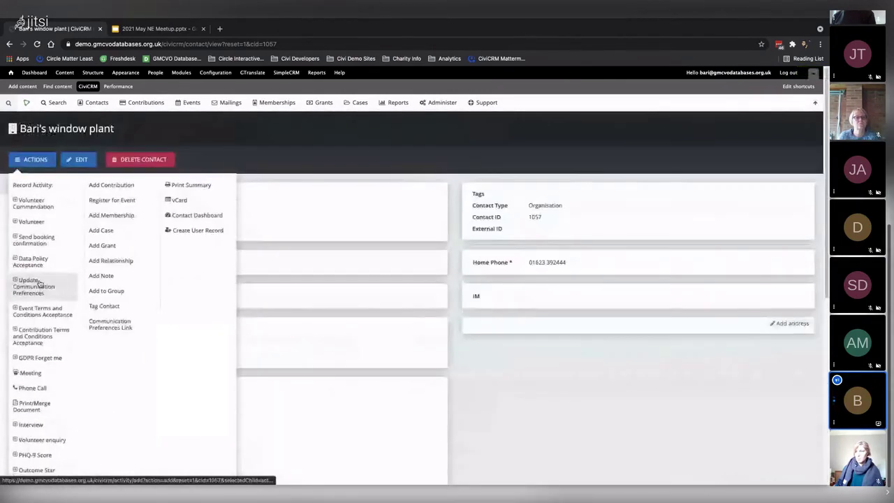
pyautogui.click(593, 264)
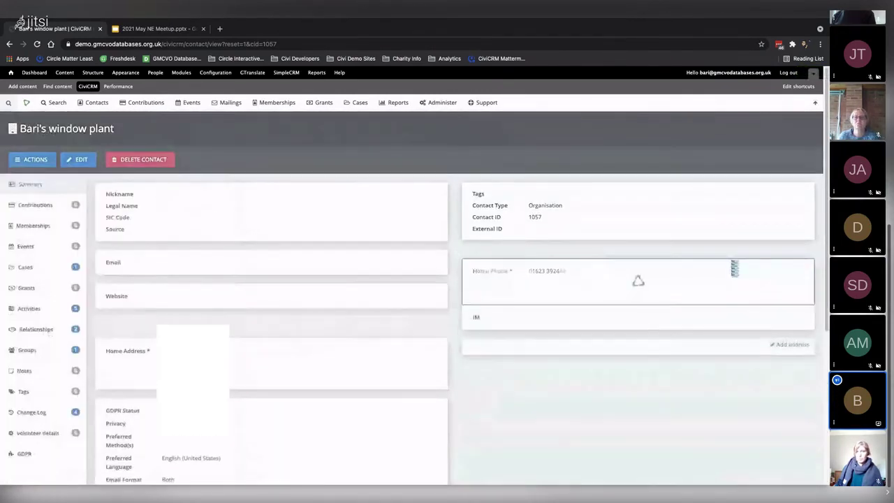
pyautogui.click(705, 318)
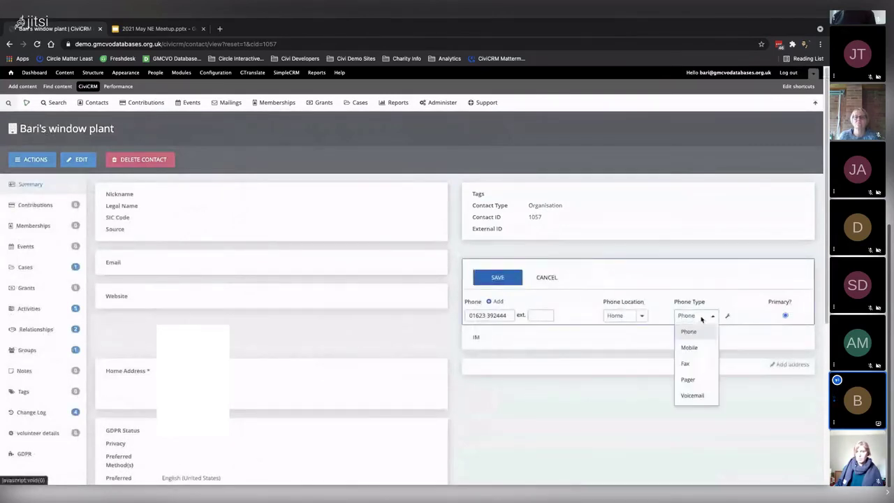
pyautogui.click(688, 347)
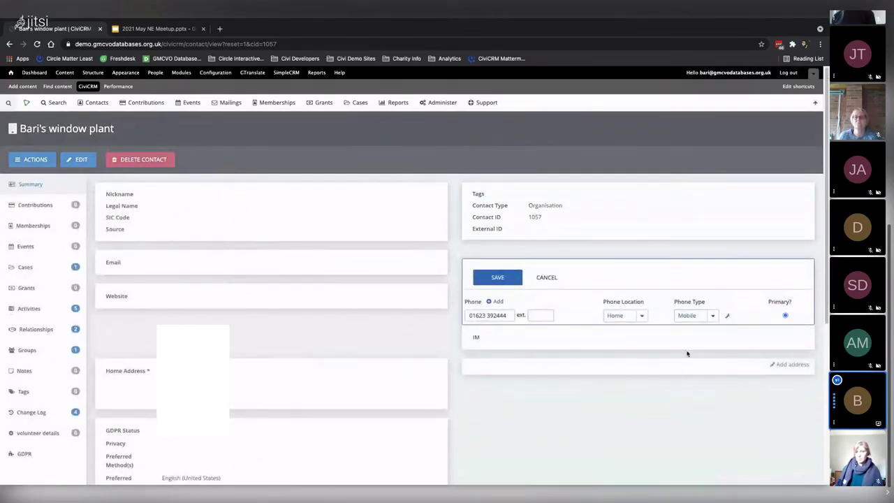
pyautogui.click(487, 315)
pyautogui.press('BackSpace')
pyautogui.click(503, 278)
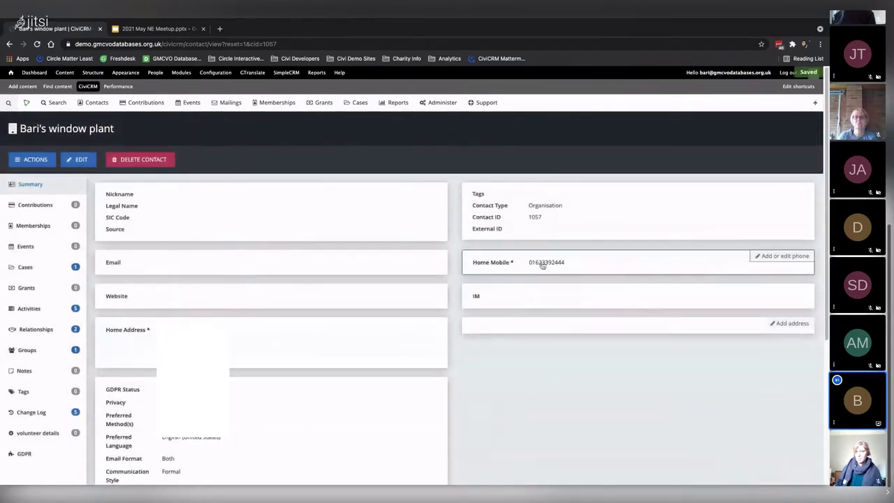
pyautogui.click(18, 164)
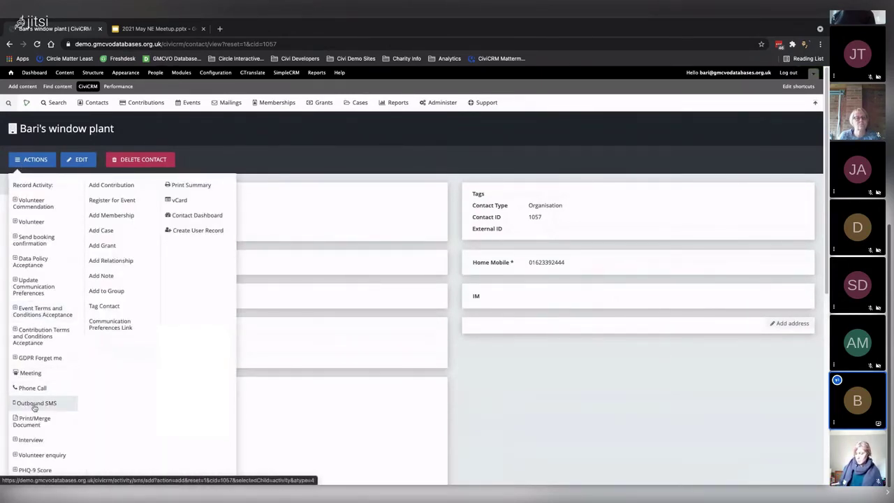
# Start an Outbound SMS reading 'Hi' followed by the First Name token
pyautogui.click(34, 407)
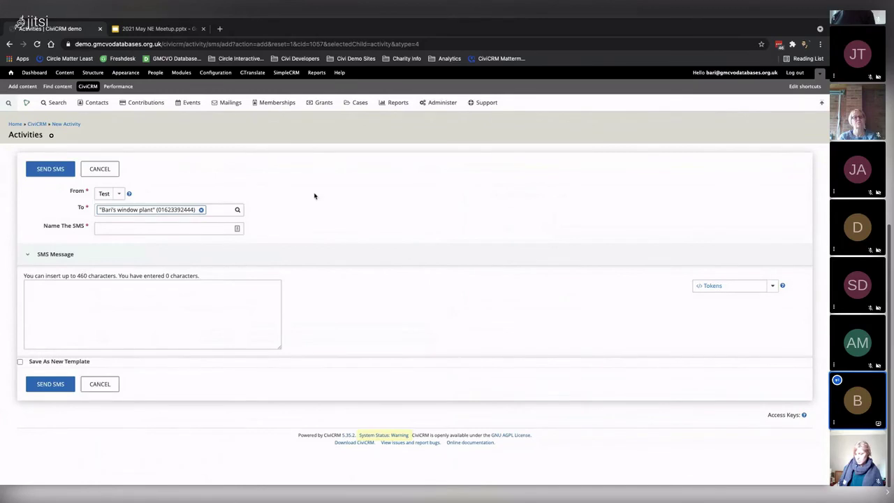
pyautogui.click(90, 304)
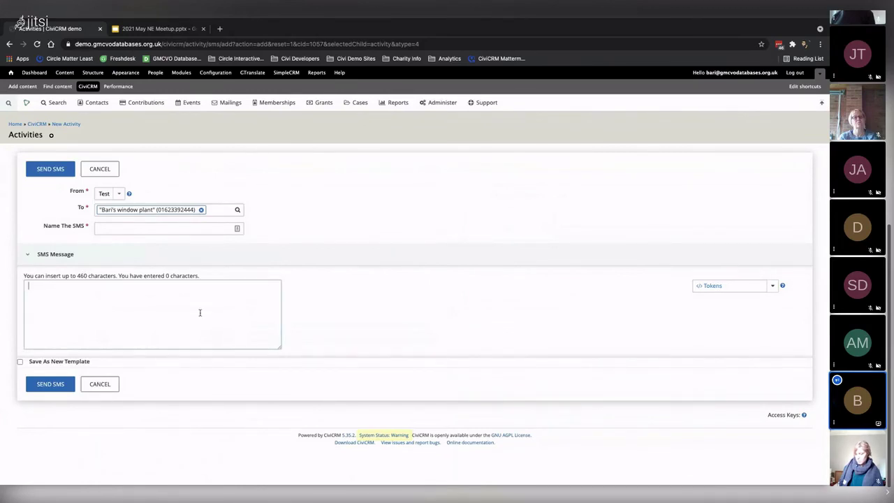
pyautogui.write('Hi')
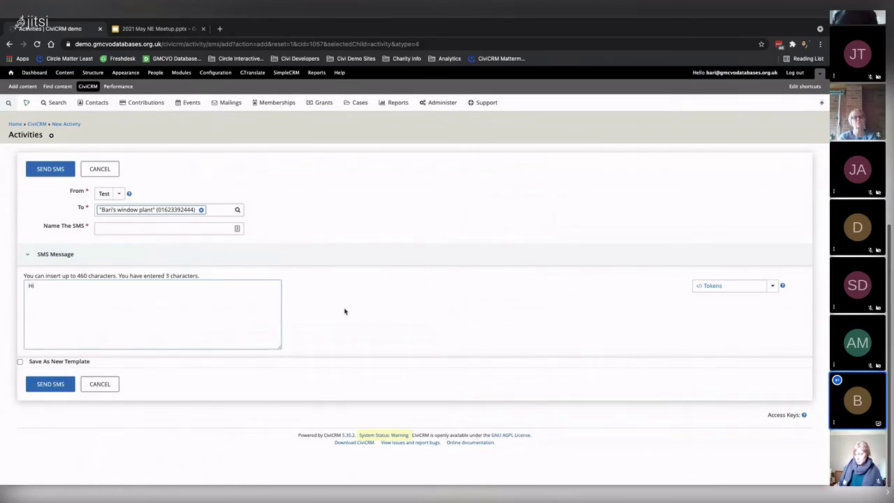
pyautogui.click(735, 288)
pyautogui.write('bari')
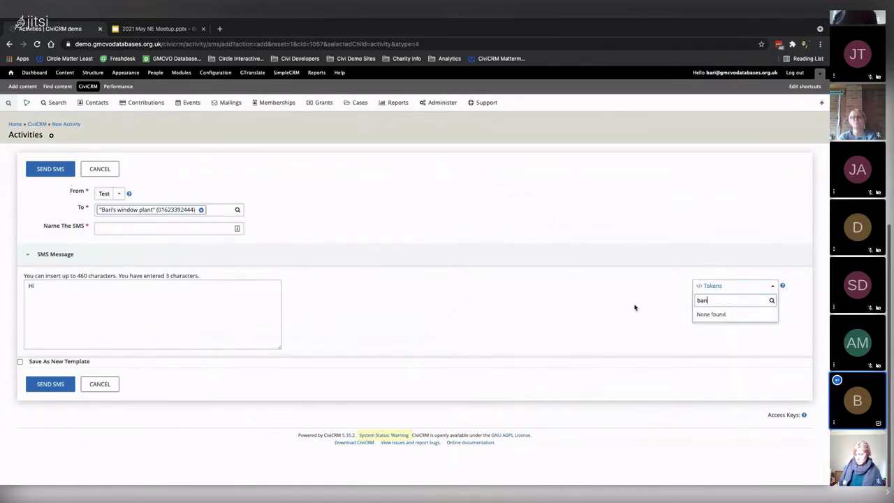
pyautogui.press('BackSpace')
pyautogui.press('BackSpace')
pyautogui.press('BackSpace')
pyautogui.write('name')
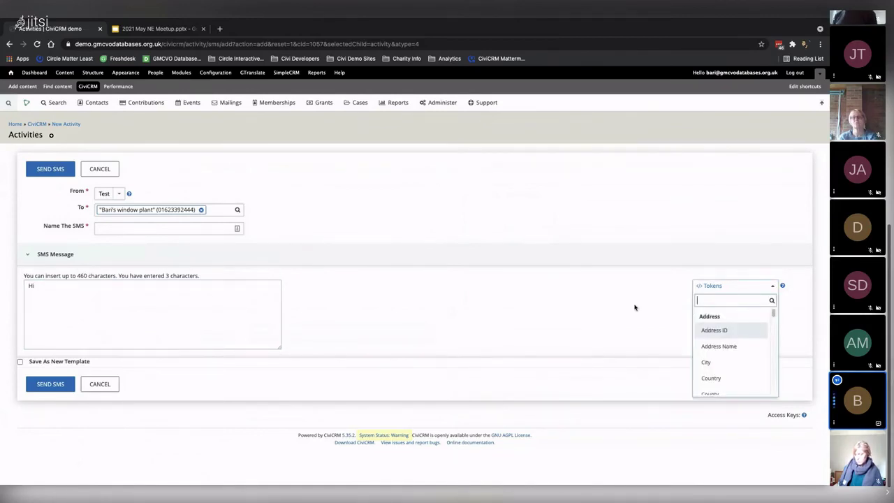
pyautogui.scroll(-1, 741, 346)
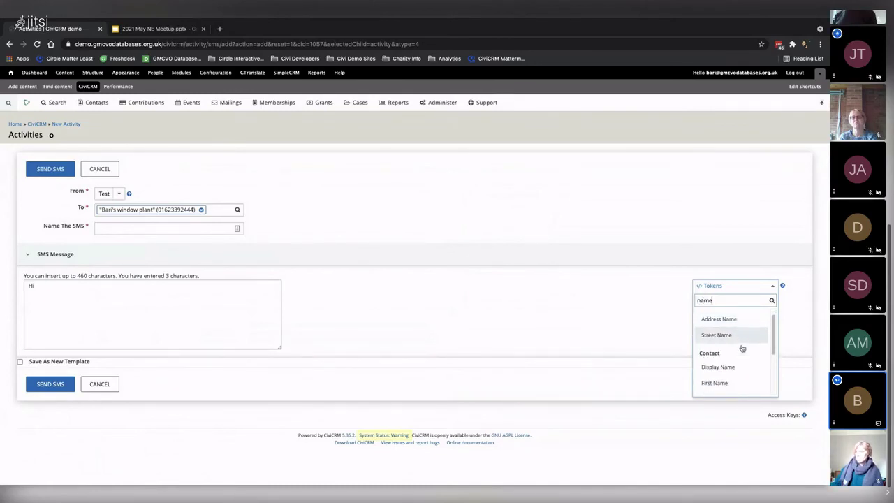
pyautogui.click(729, 378)
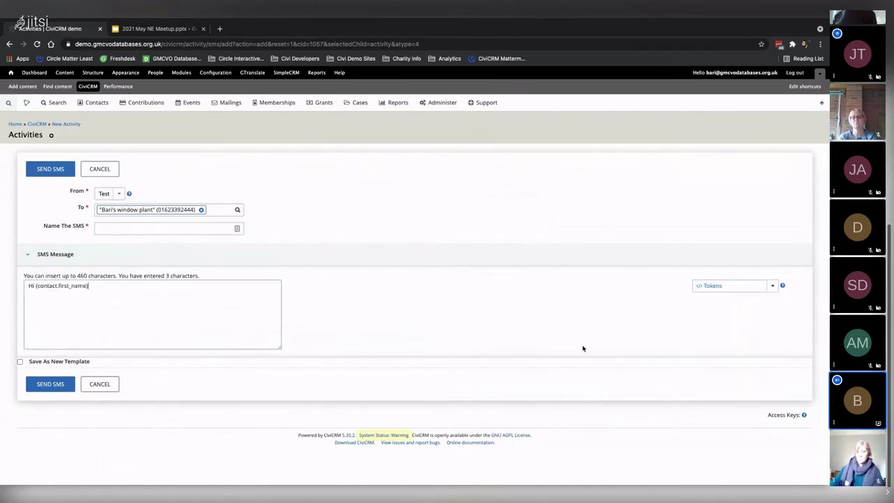
# Add a new line 'Welcome to the Thunderdome', correcting the typo
pyautogui.click(174, 287)
pyautogui.press('Return')
pyautogui.press('Return')
pyautogui.write('H')
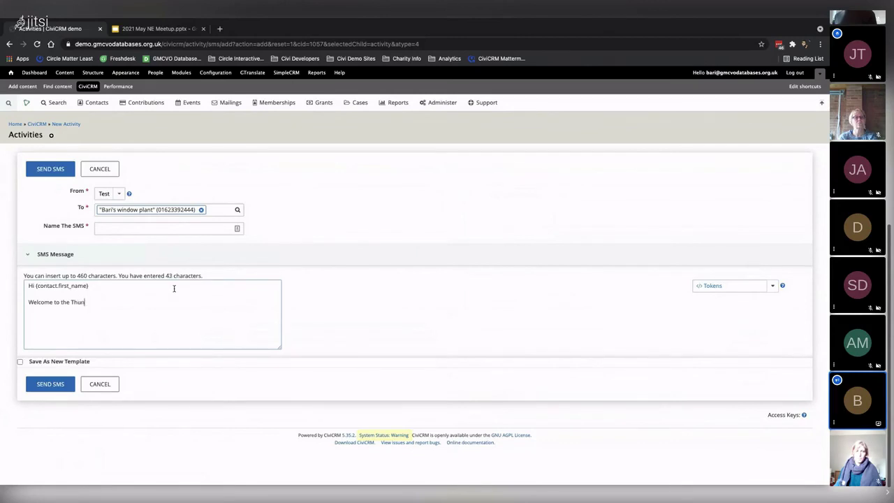
pyautogui.write('elcome to the Thunerdome')
pyautogui.click(83, 302)
pyautogui.write('d')
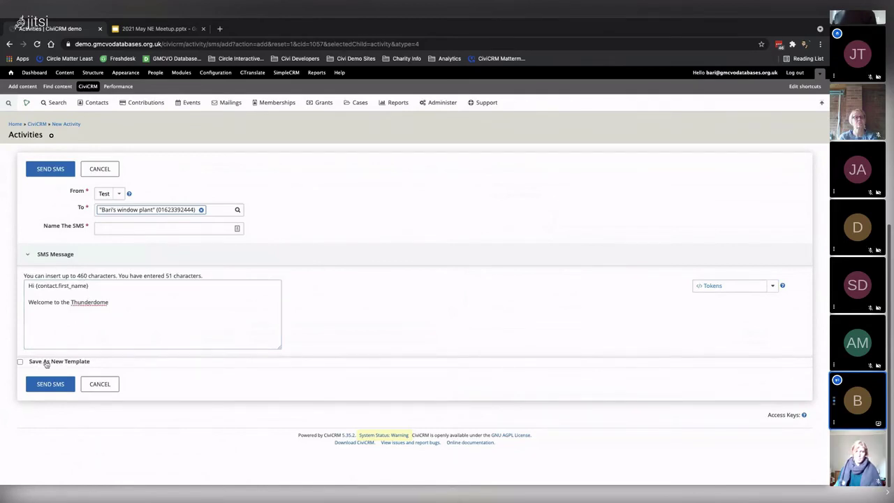
# Save the message as new template 'MadMax', choose an SMS name, and send it
pyautogui.click(43, 362)
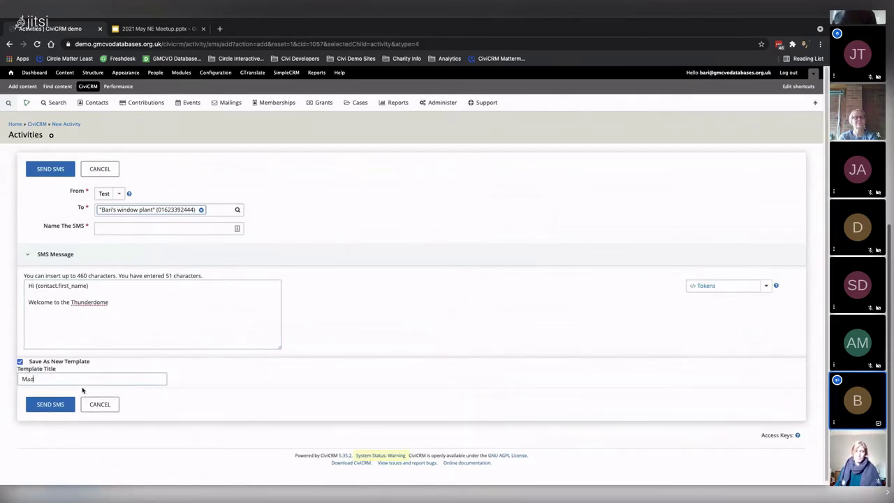
pyautogui.click(93, 379)
pyautogui.write('MadMa')
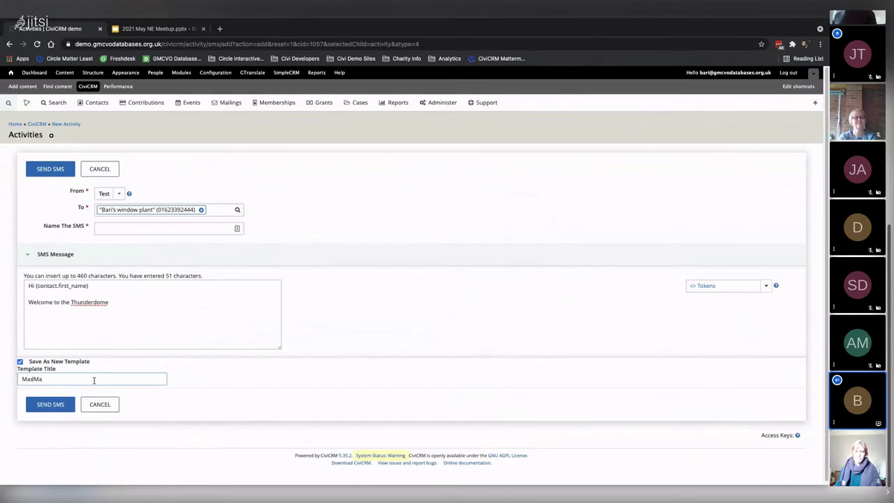
pyautogui.write('x')
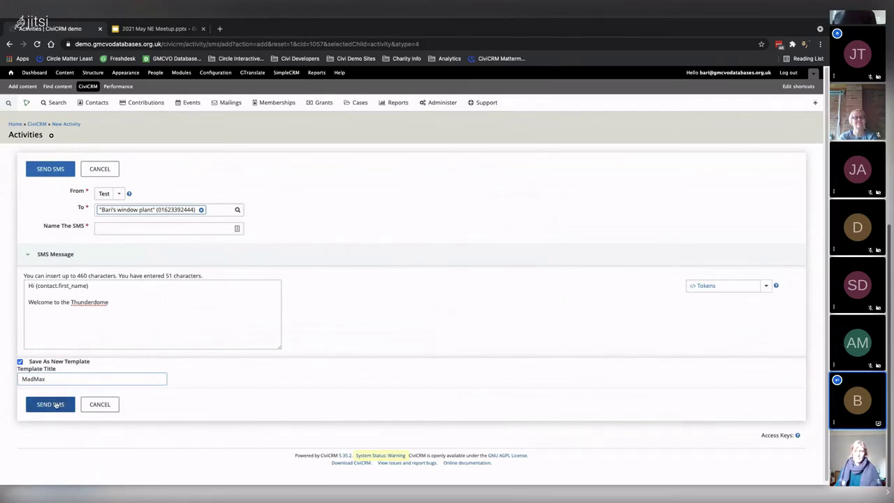
pyautogui.click(112, 225)
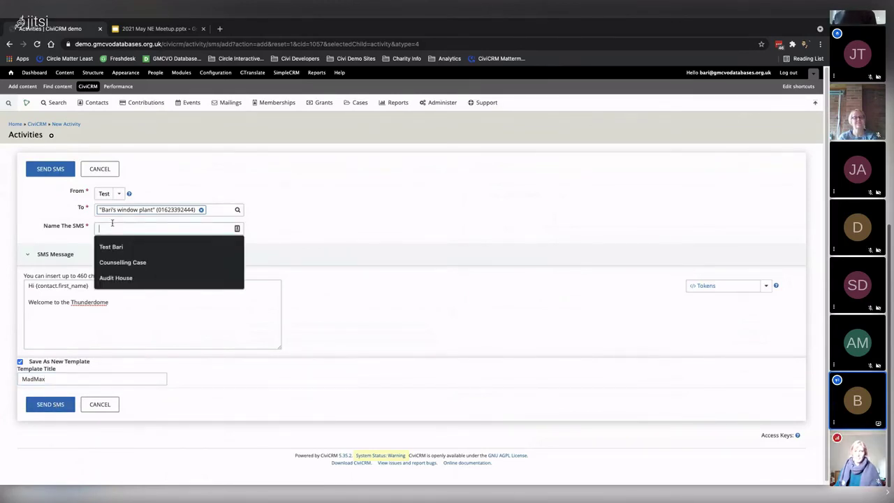
pyautogui.click(108, 249)
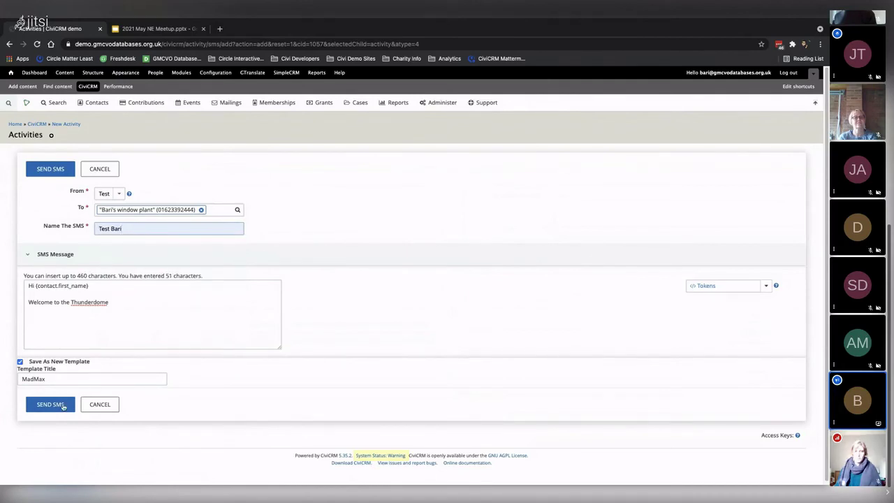
pyautogui.click(50, 407)
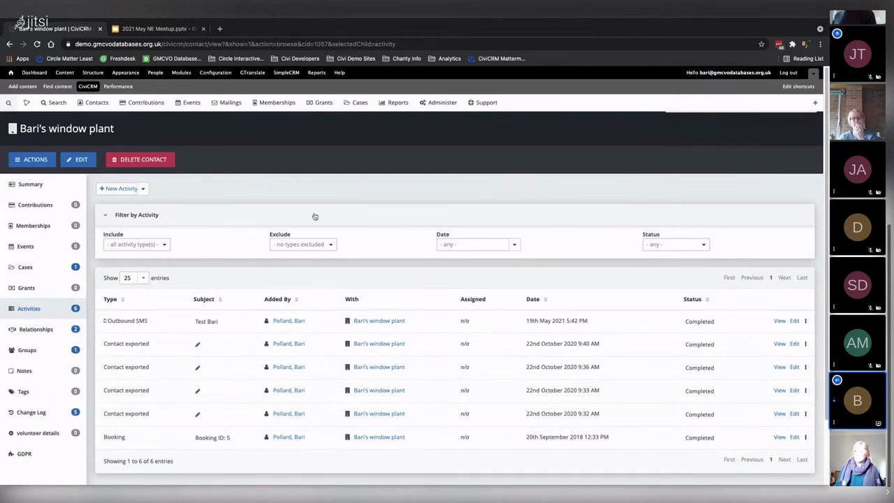
# Open the Administer menu, then bring the Jitsi meeting window to the front
pyautogui.click(438, 104)
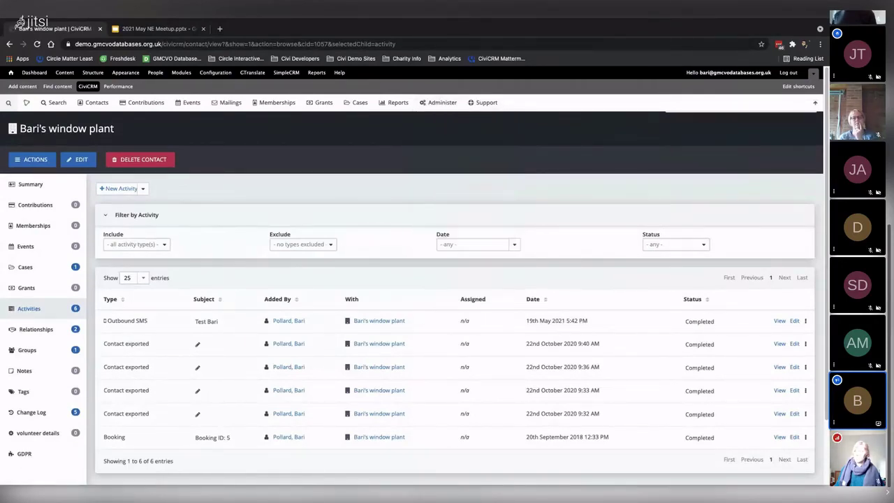
pyautogui.hotkey('alt', 'Tab')
pyautogui.click(471, 77)
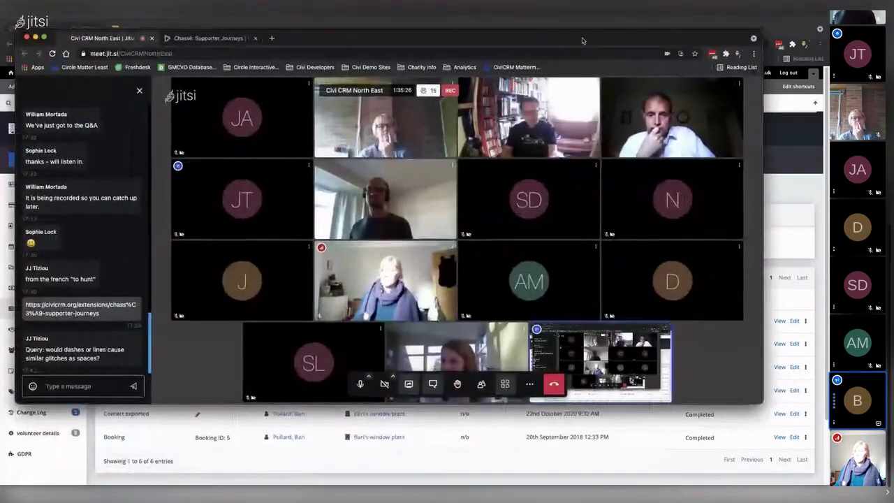
# Reposition the Jitsi window, close the meeting chat, and stop screen sharing
pyautogui.moveTo(583, 41); pyautogui.dragTo(571, 37)
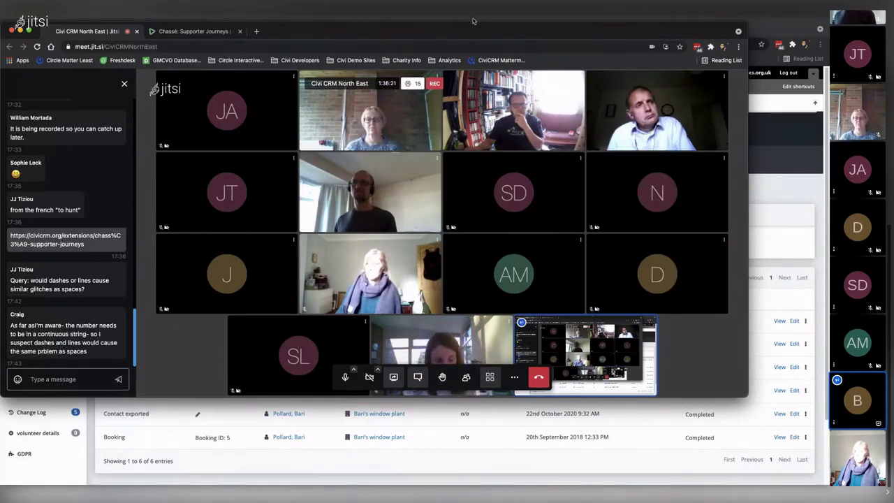
pyautogui.moveTo(357, 35); pyautogui.dragTo(378, 47)
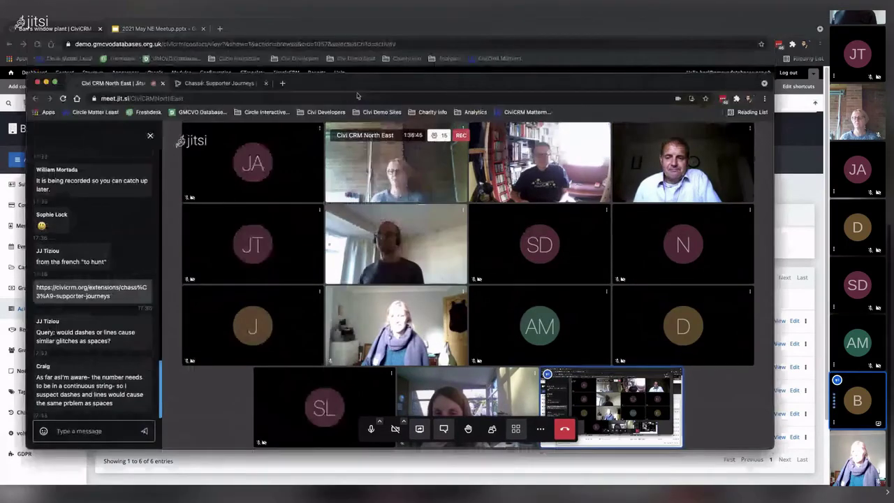
pyautogui.moveTo(358, 47); pyautogui.dragTo(356, 92)
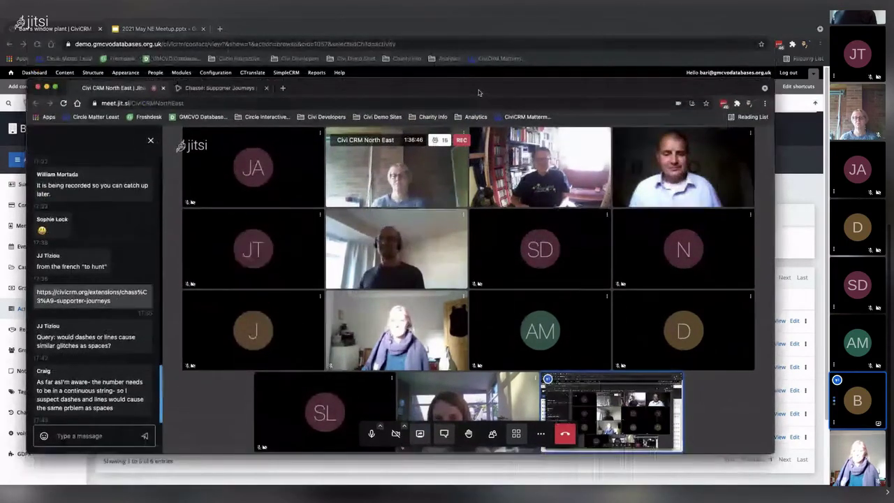
pyautogui.moveTo(479, 92); pyautogui.dragTo(476, 56)
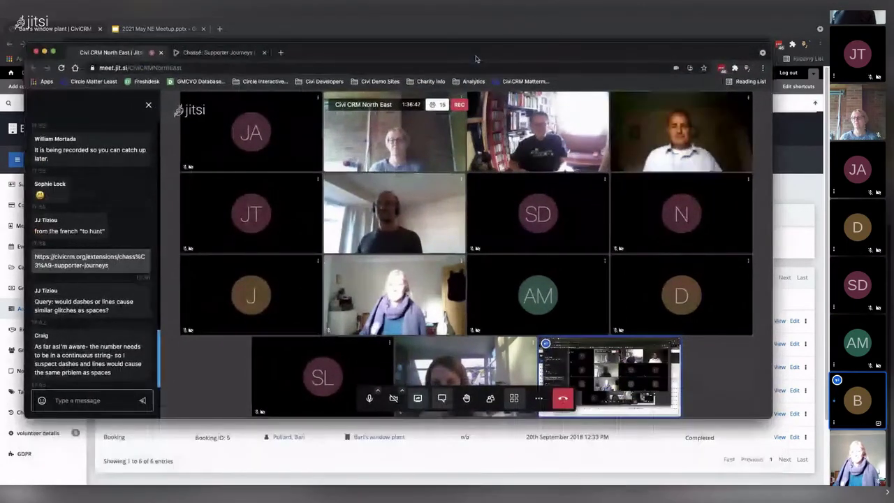
pyautogui.click(439, 399)
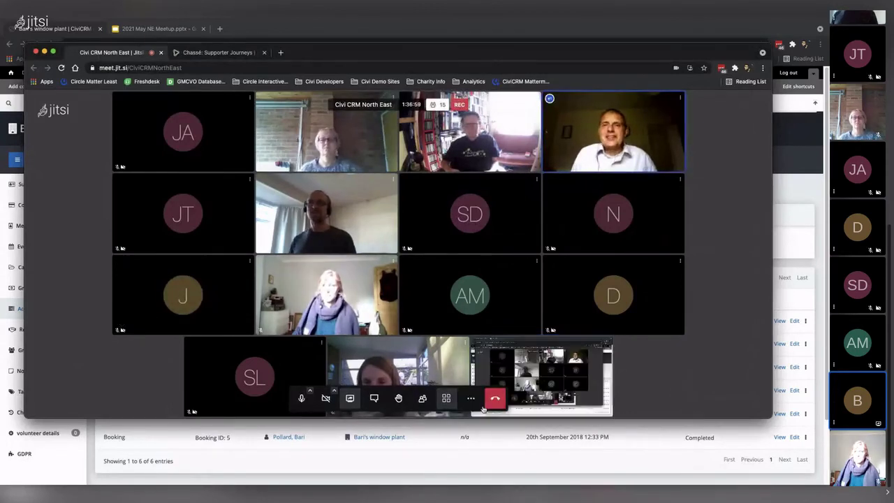
pyautogui.click(349, 398)
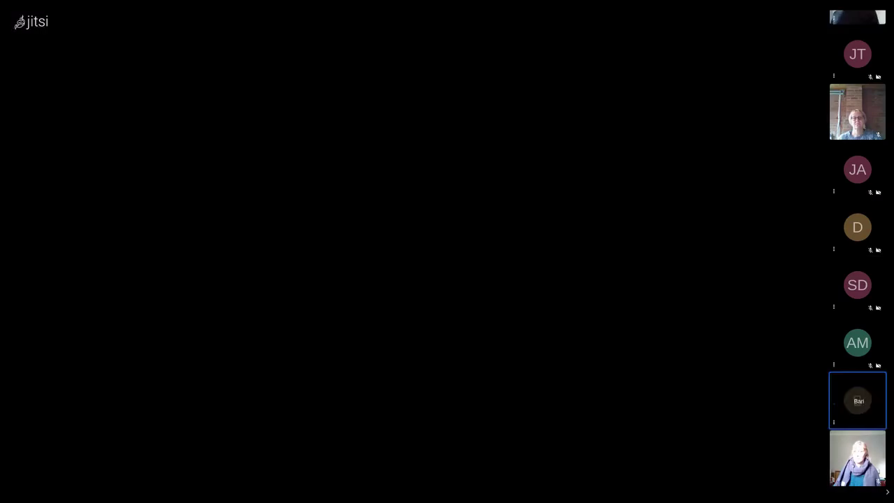